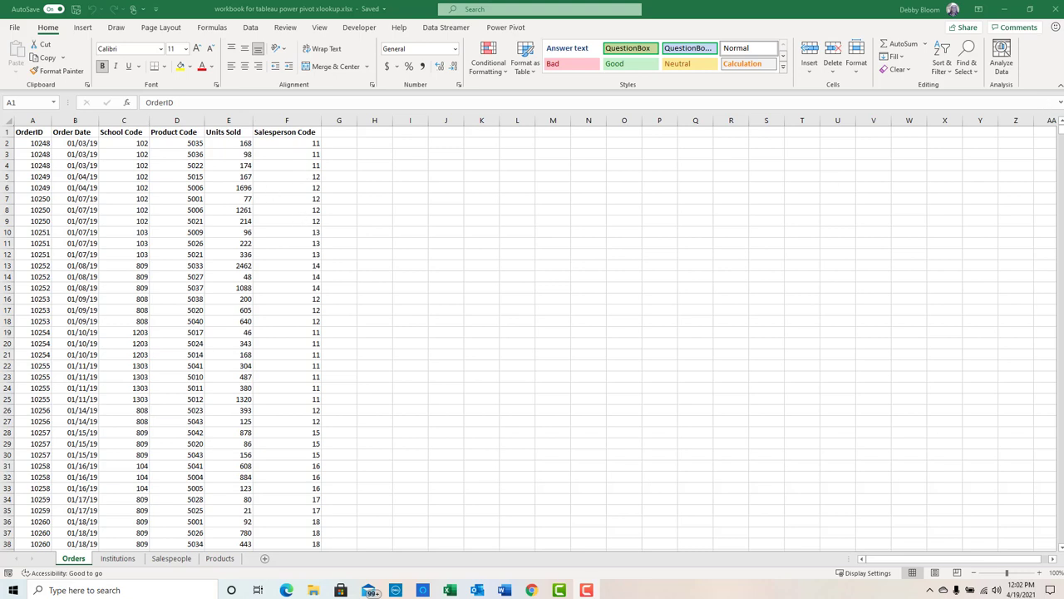
Step: Review the order records through to the last row, and examine the columns of the Institutions, Salespeople and Products sheets
left_click(1061, 133)
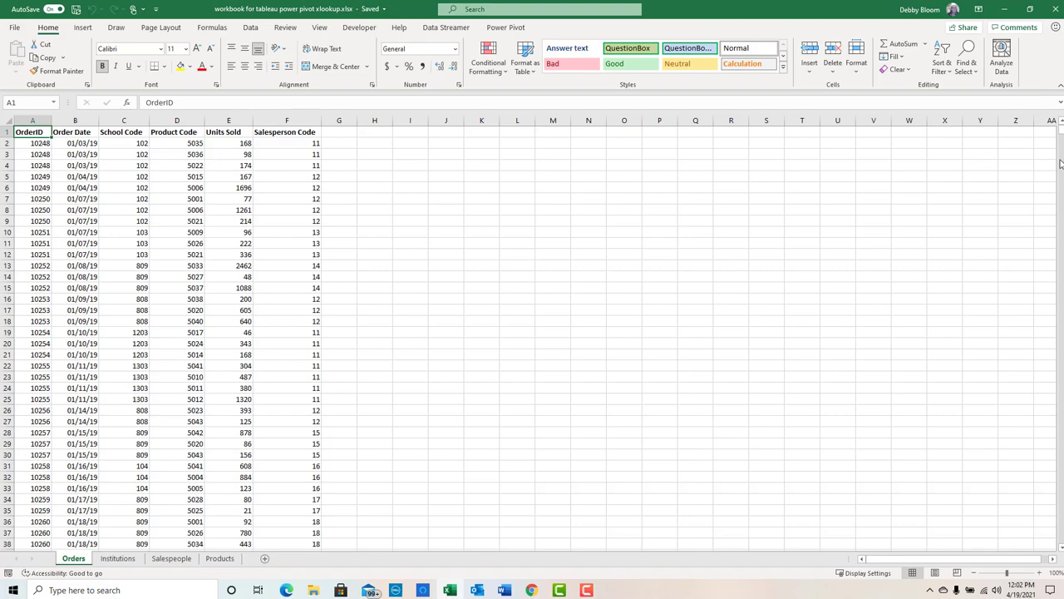
left_click_drag(1062, 133, 1061, 539)
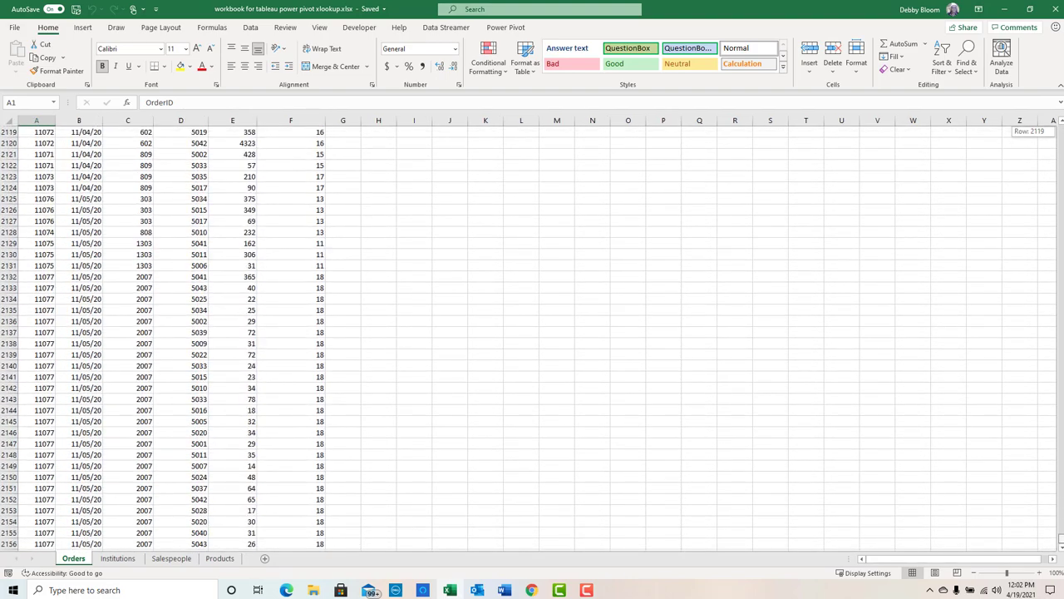
scroll(827, 464, "down", 2)
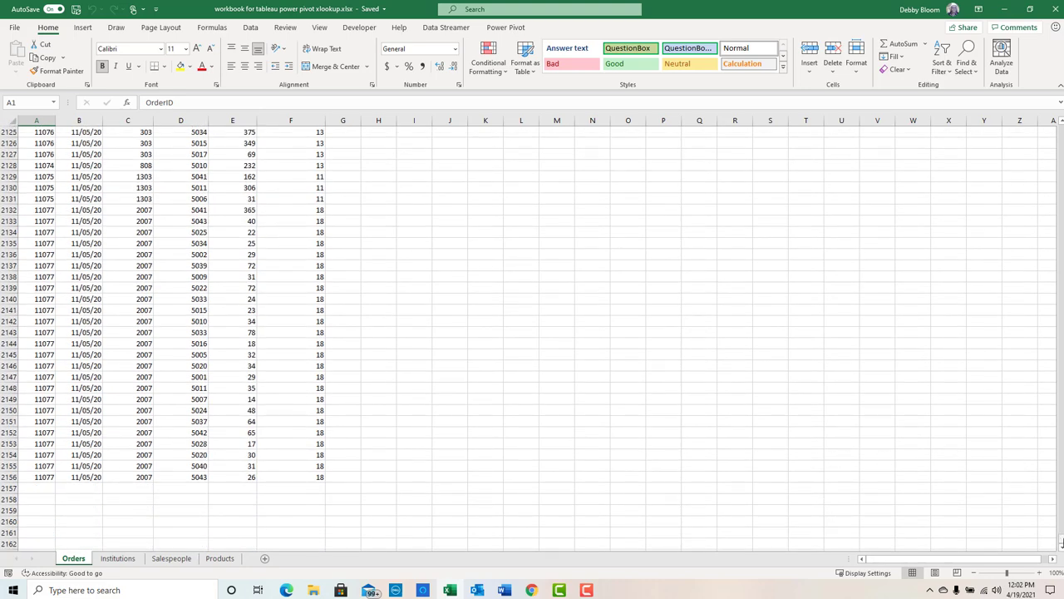
left_click_drag(1061, 540, 1059, 123)
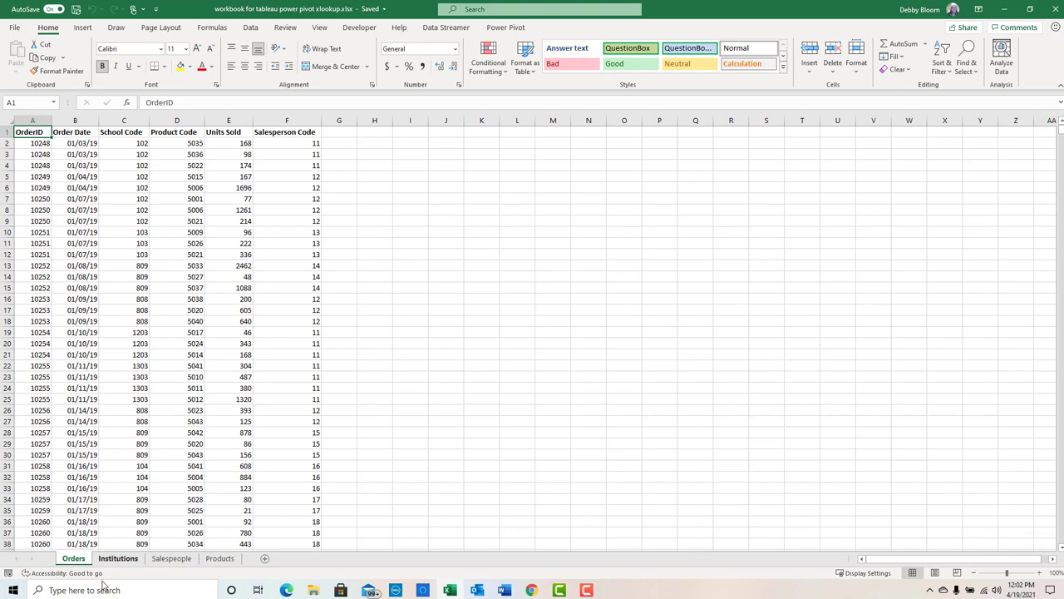
left_click(114, 559)
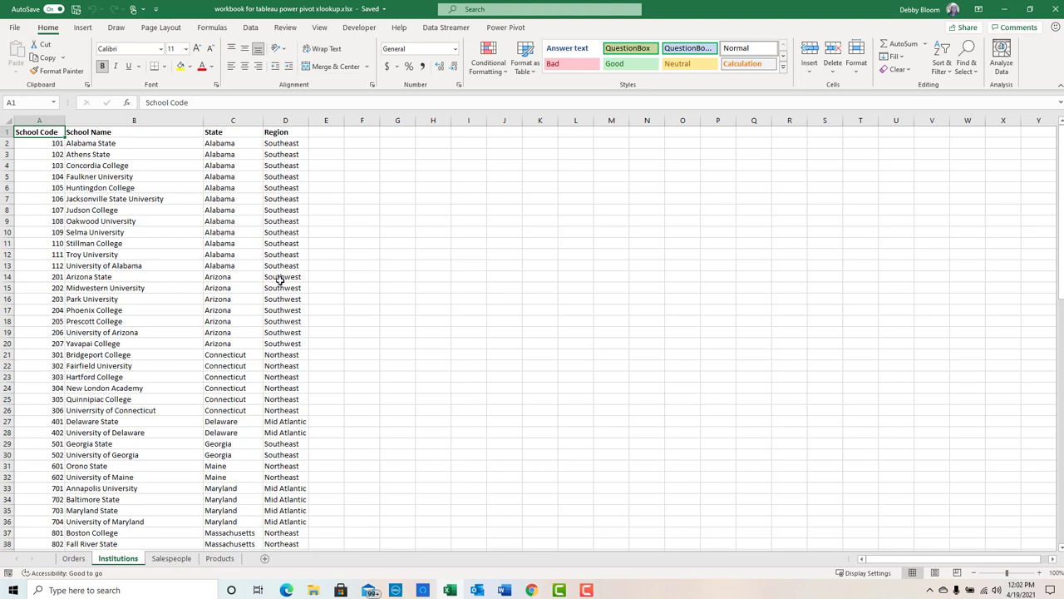
left_click(172, 558)
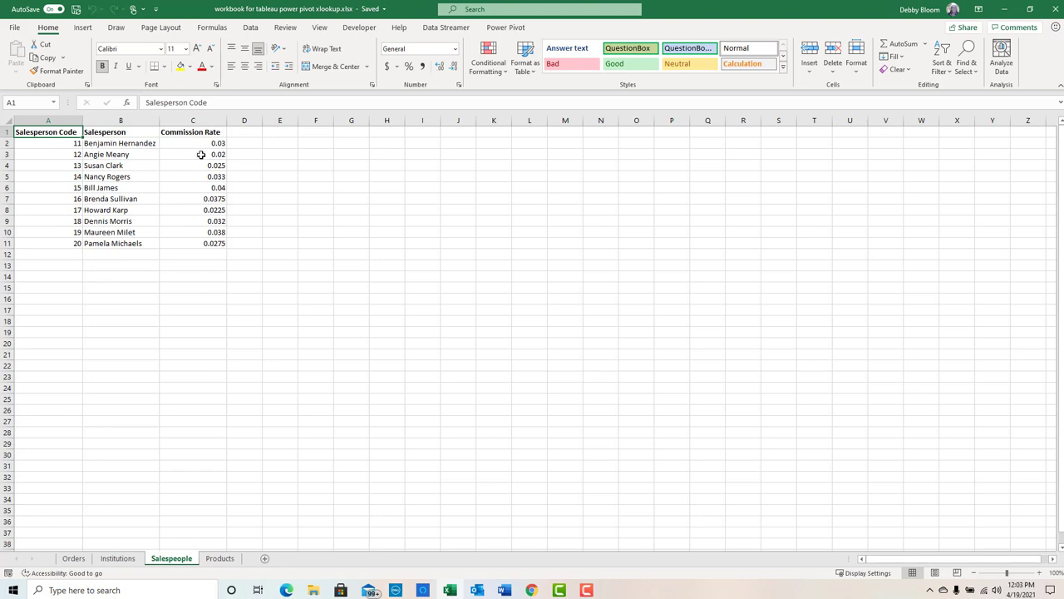
left_click(220, 559)
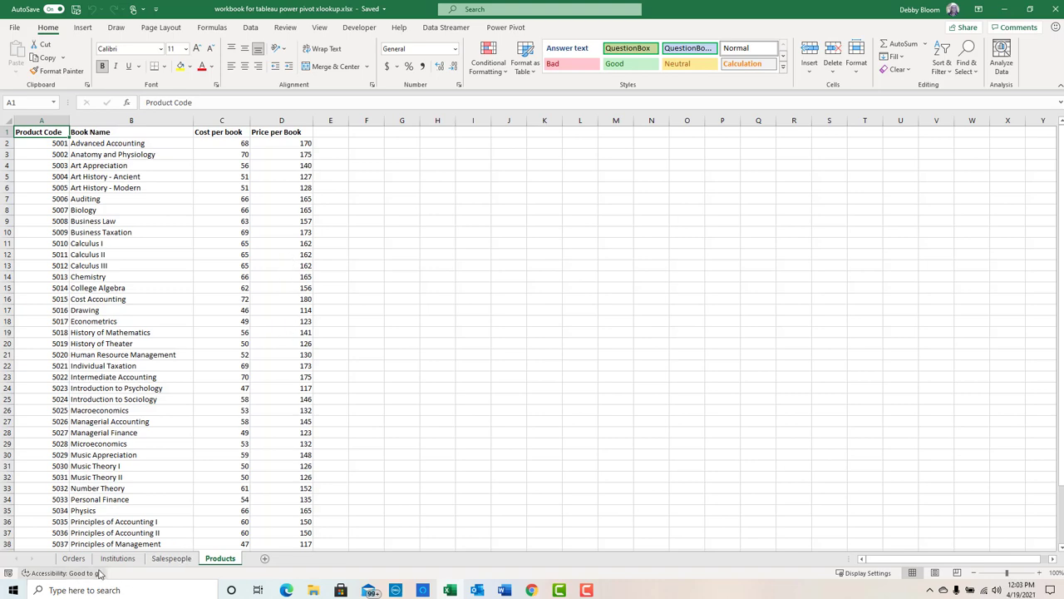
left_click(74, 559)
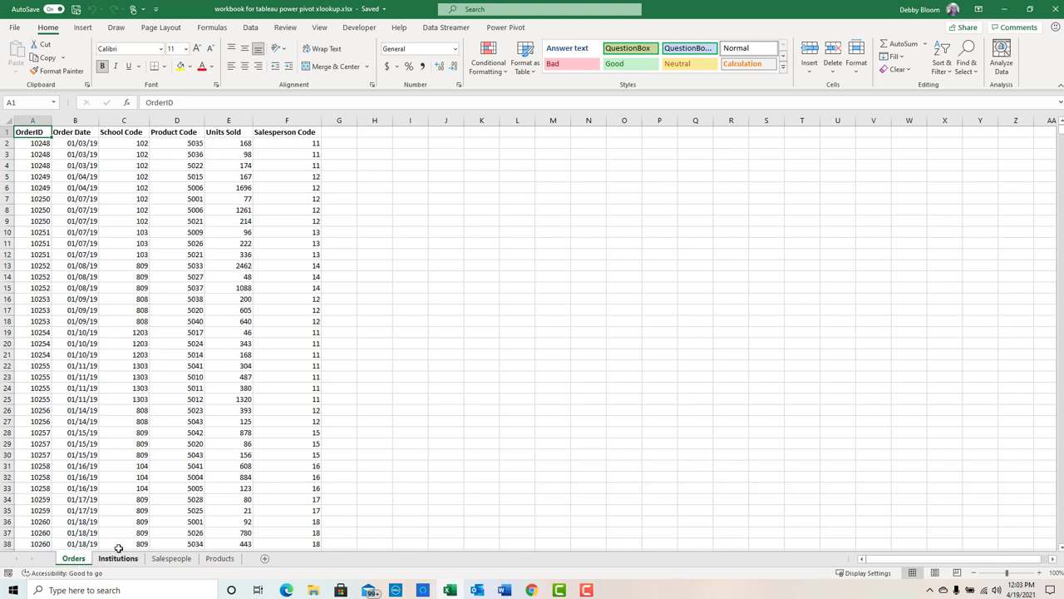
Step: Look up school code 102 on the Institutions sheet and enter Athens State in cell G2 of the Orders sheet
left_click(122, 144)
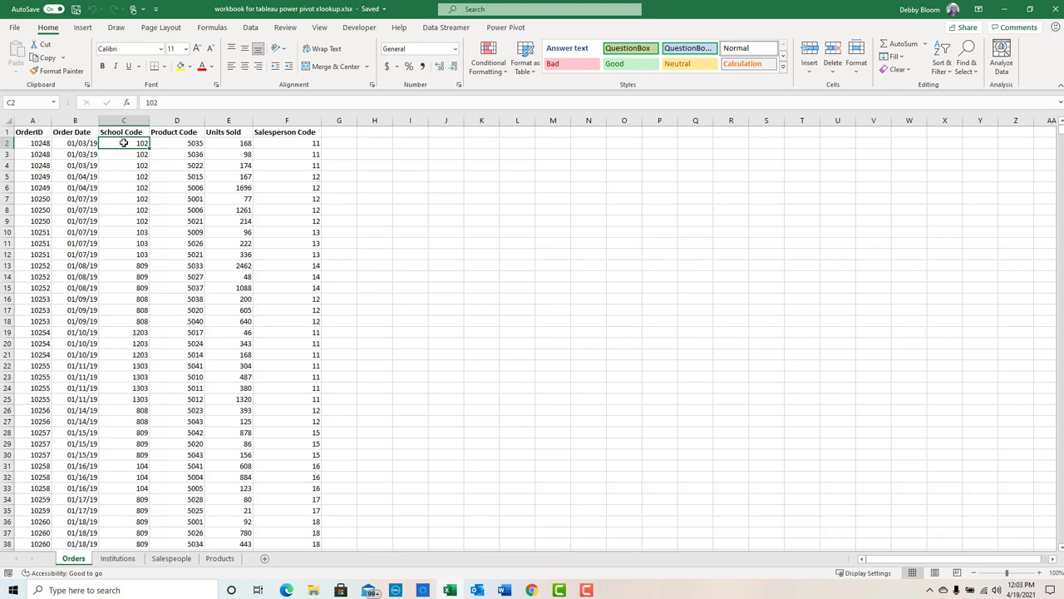
left_click(117, 558)
left_click(33, 154)
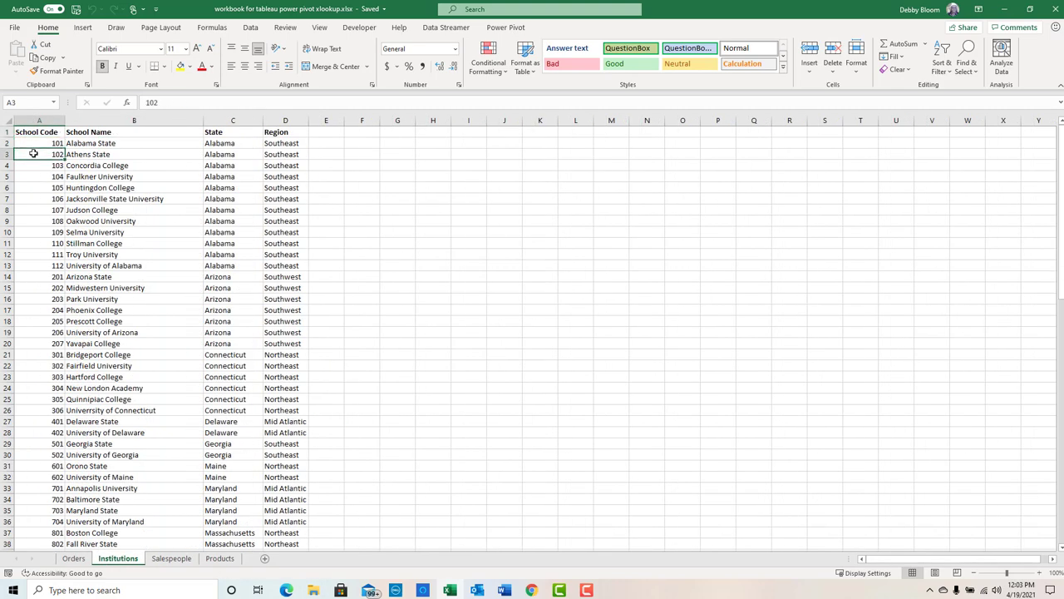
left_click(73, 559)
left_click(353, 142)
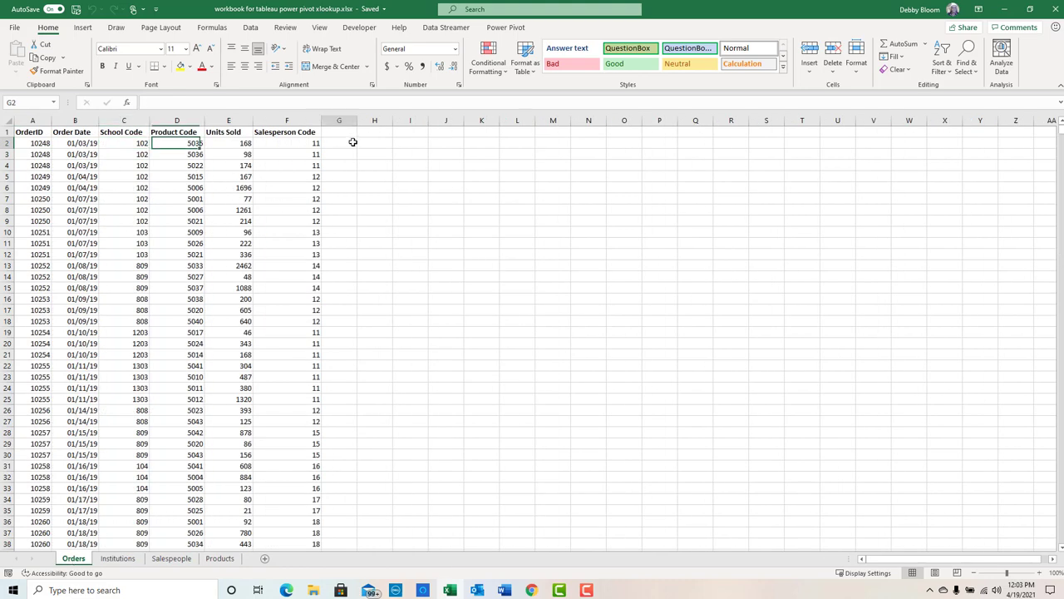
type("At")
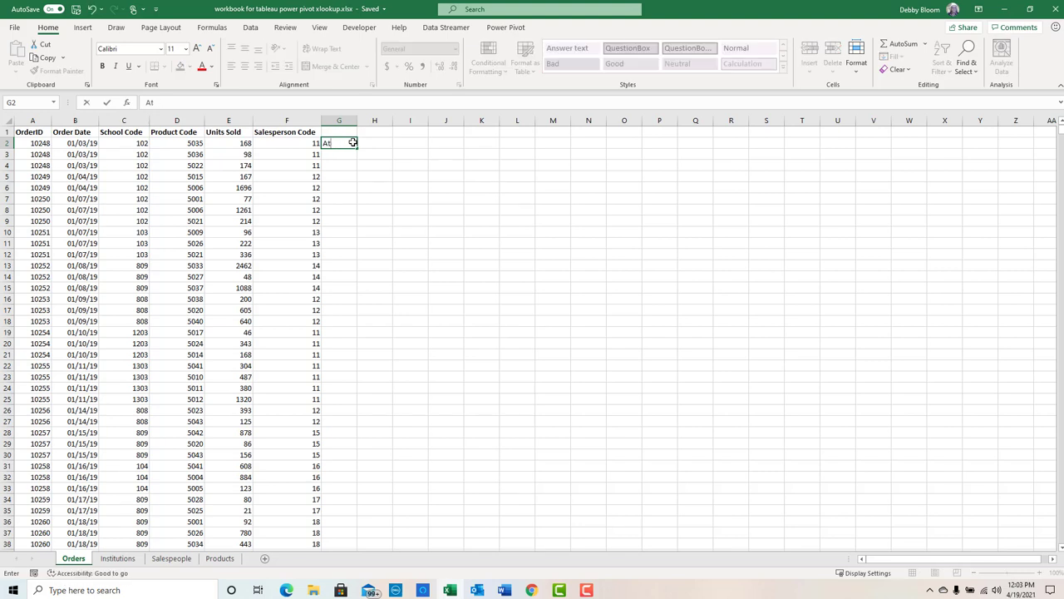
type("hens State")
key("Return")
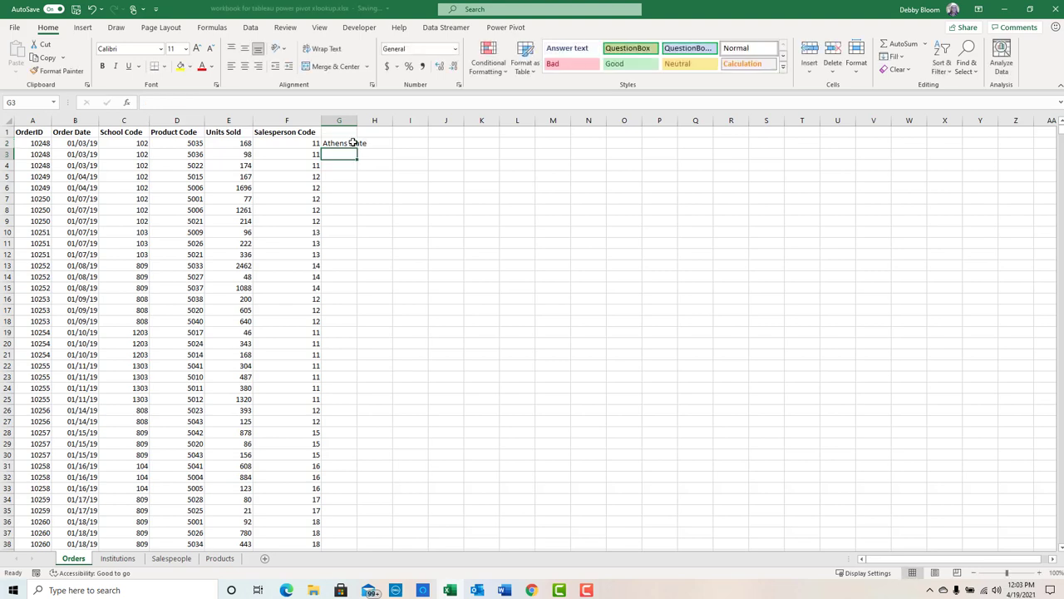
Step: Check school code 103 from Orders against the Institutions sheet, and clear the school name from cell G2 of Orders
left_click(143, 233)
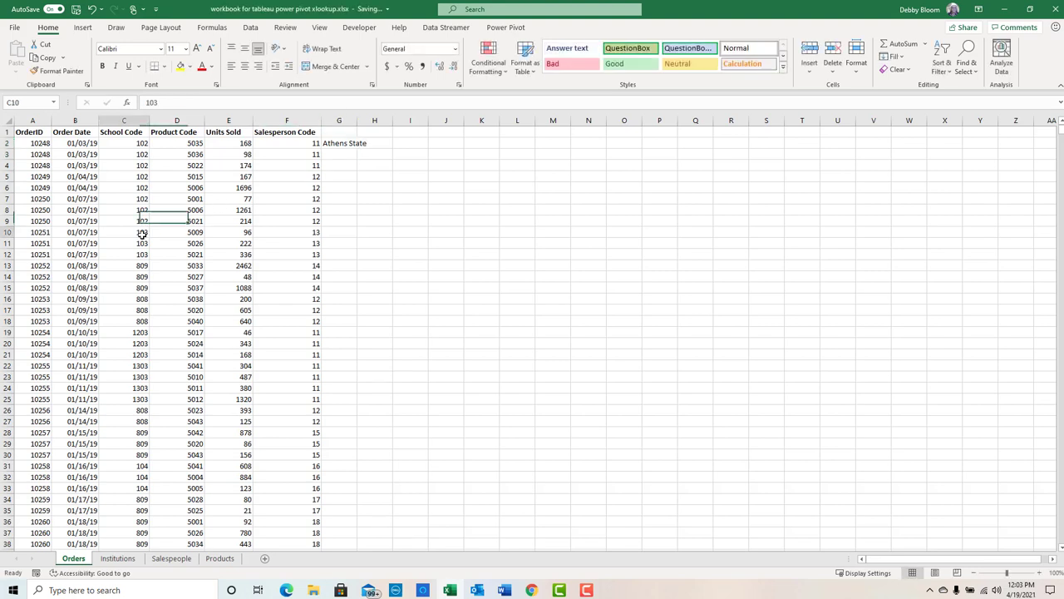
left_click(117, 558)
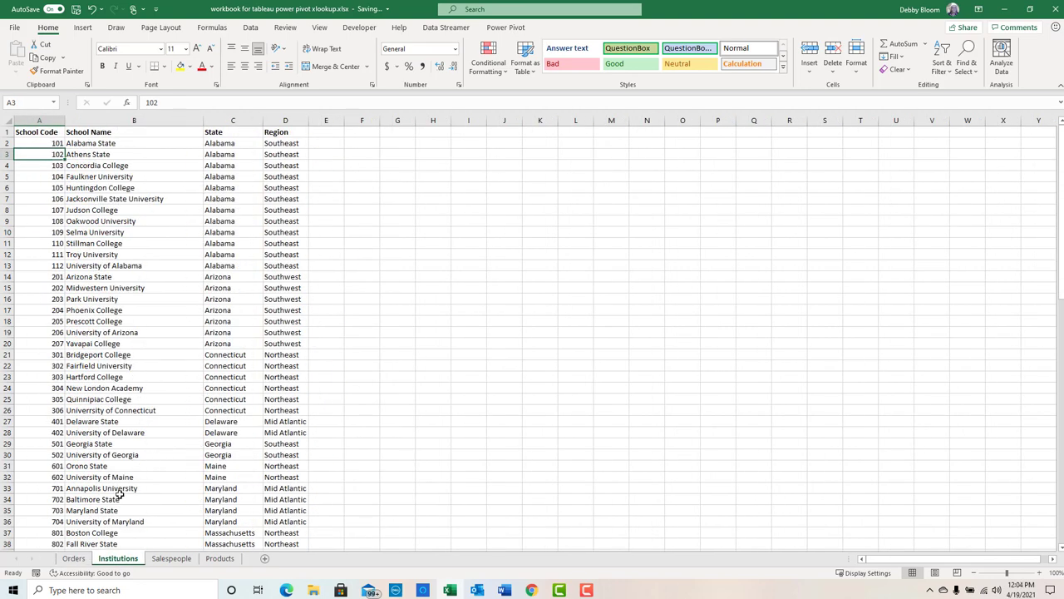
left_click(73, 558)
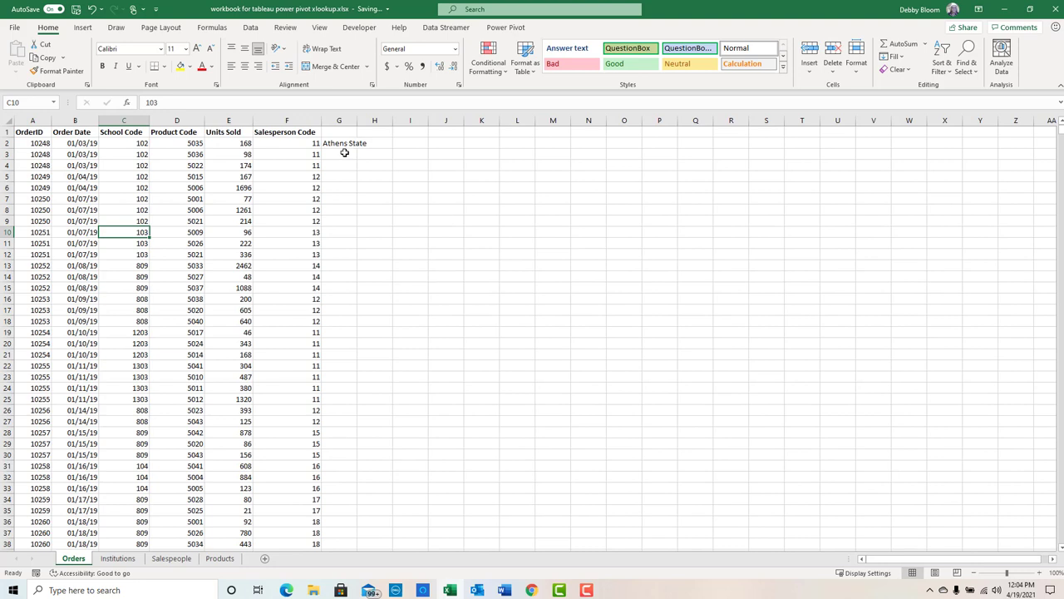
left_click(332, 230)
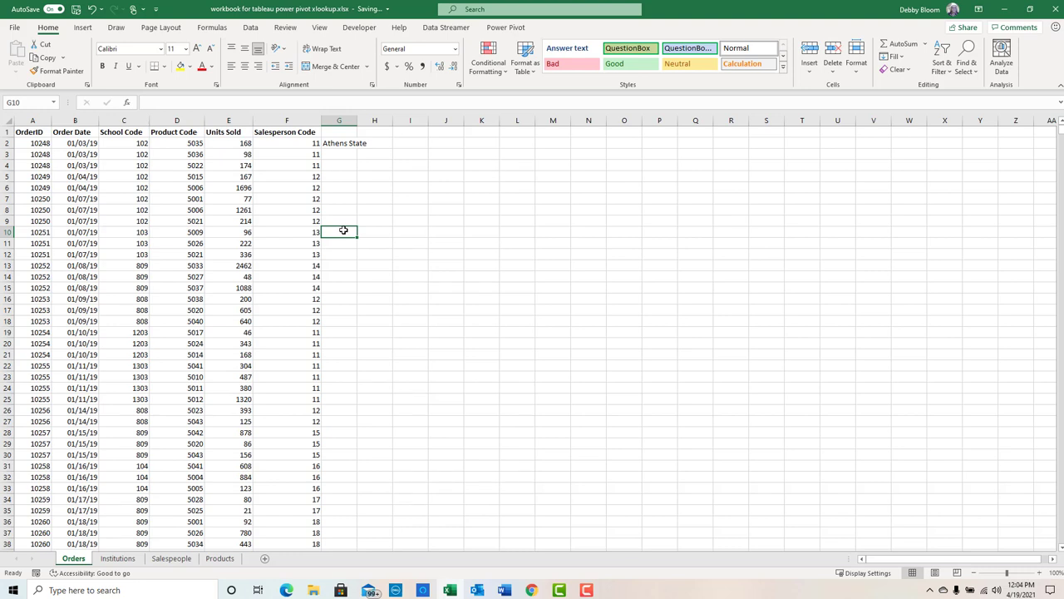
left_click(346, 143)
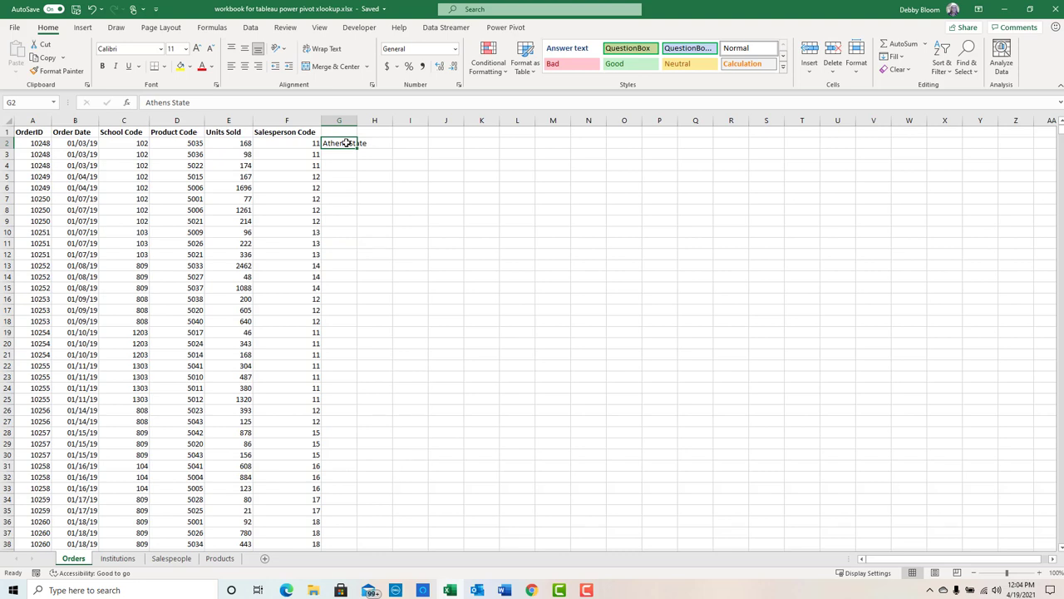
key("Delete")
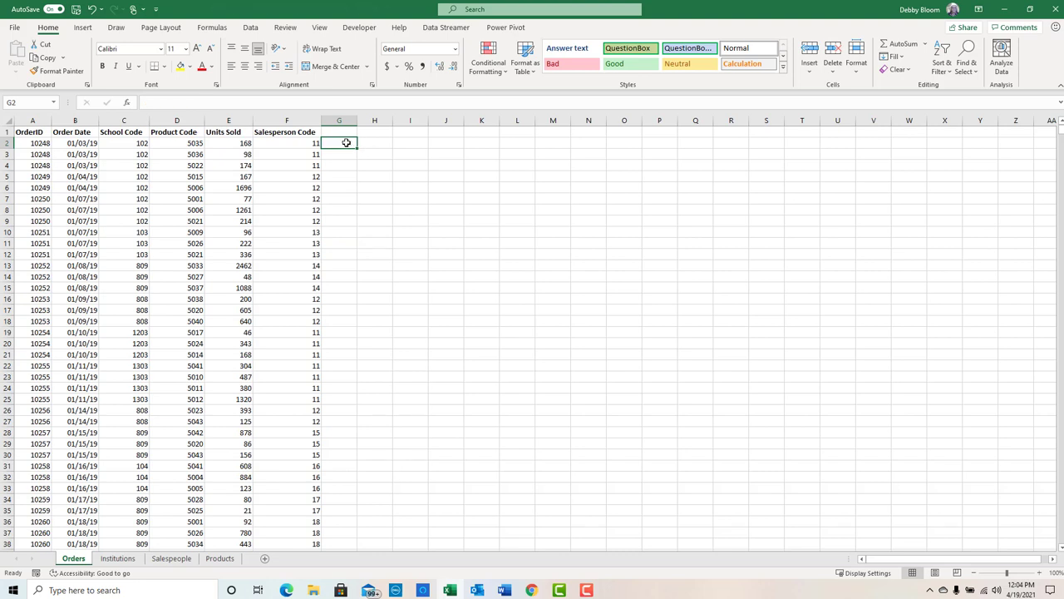
Step: Compare the school, product and salesperson code columns in Orders with the matching code columns on the Institutions, Products and Salespeople sheets
left_click(41, 133)
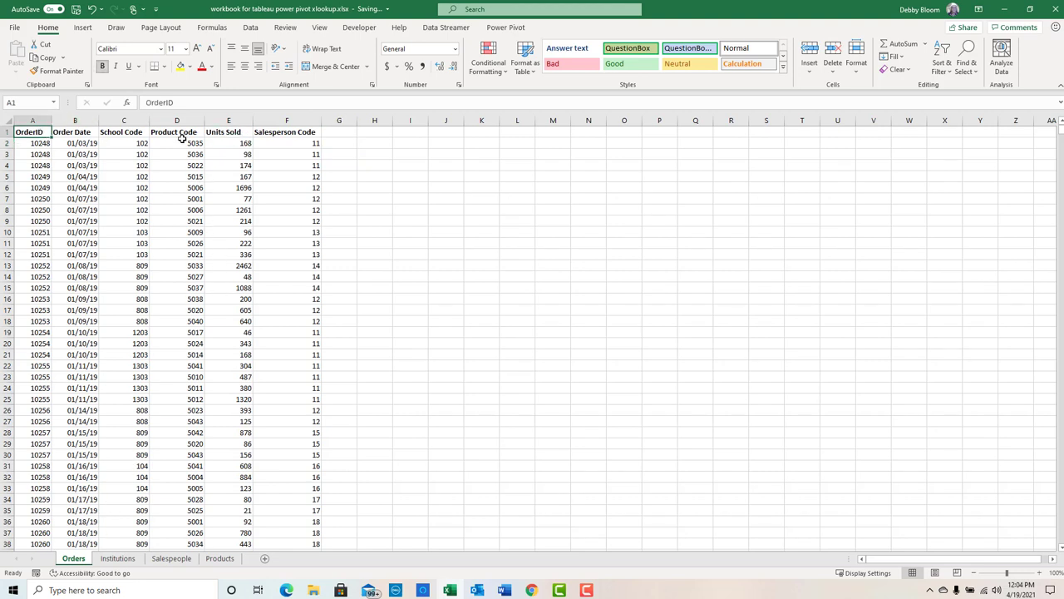
left_click(131, 145)
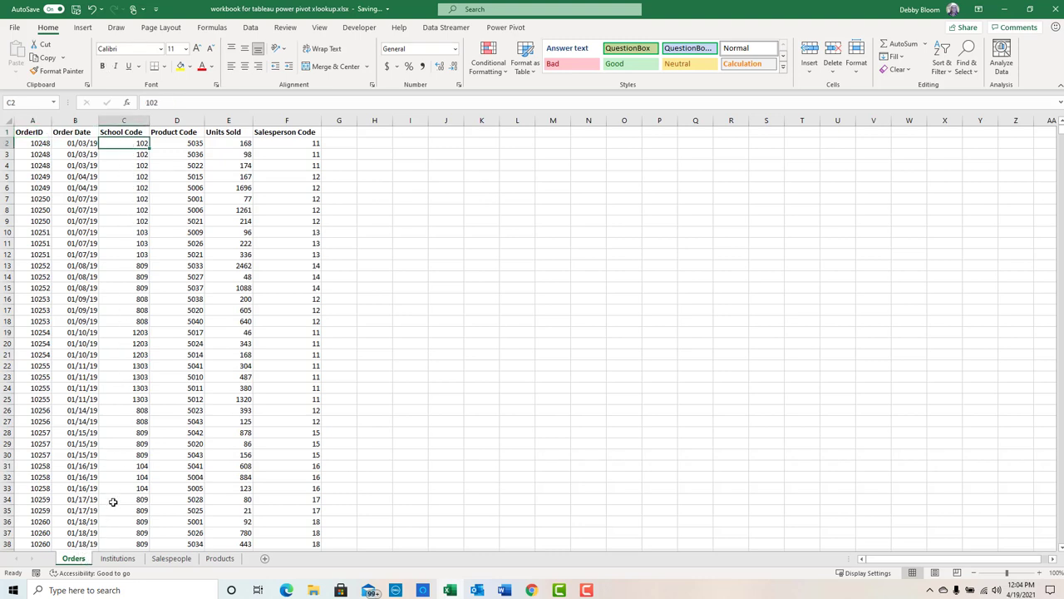
left_click(117, 559)
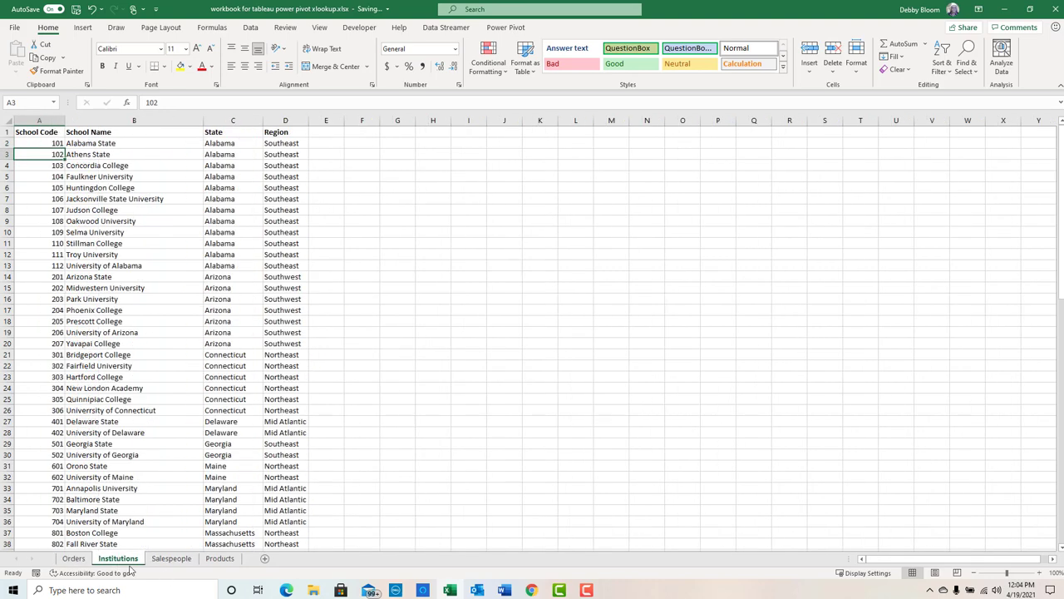
left_click(74, 558)
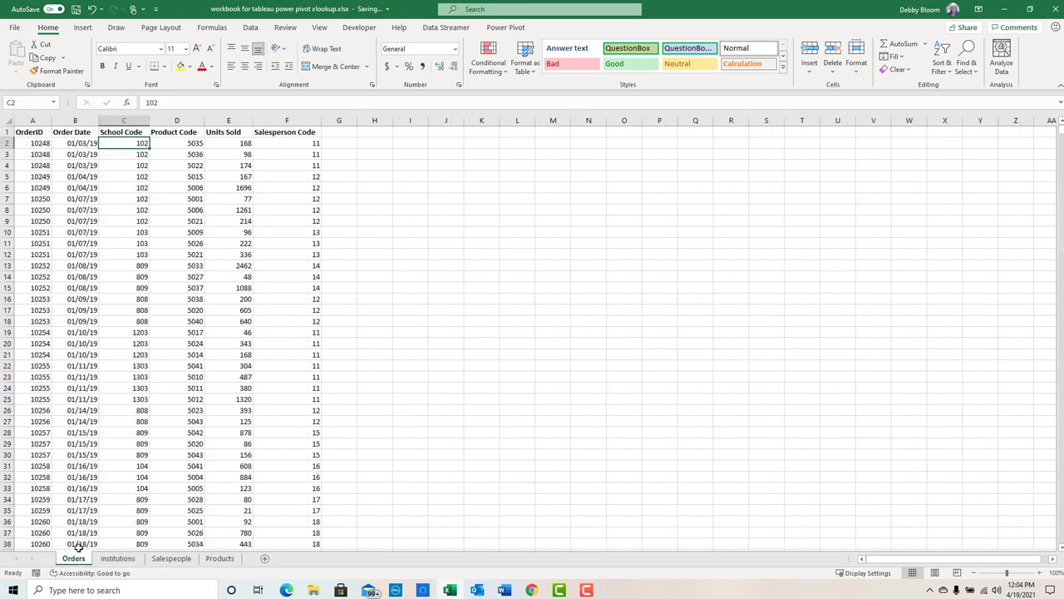
left_click(189, 145)
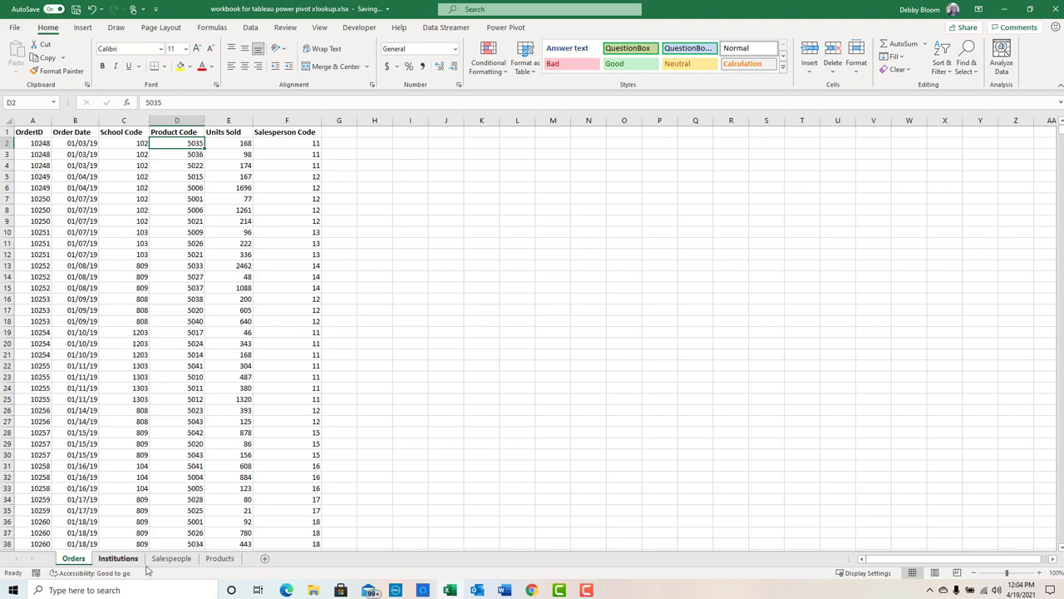
left_click(220, 559)
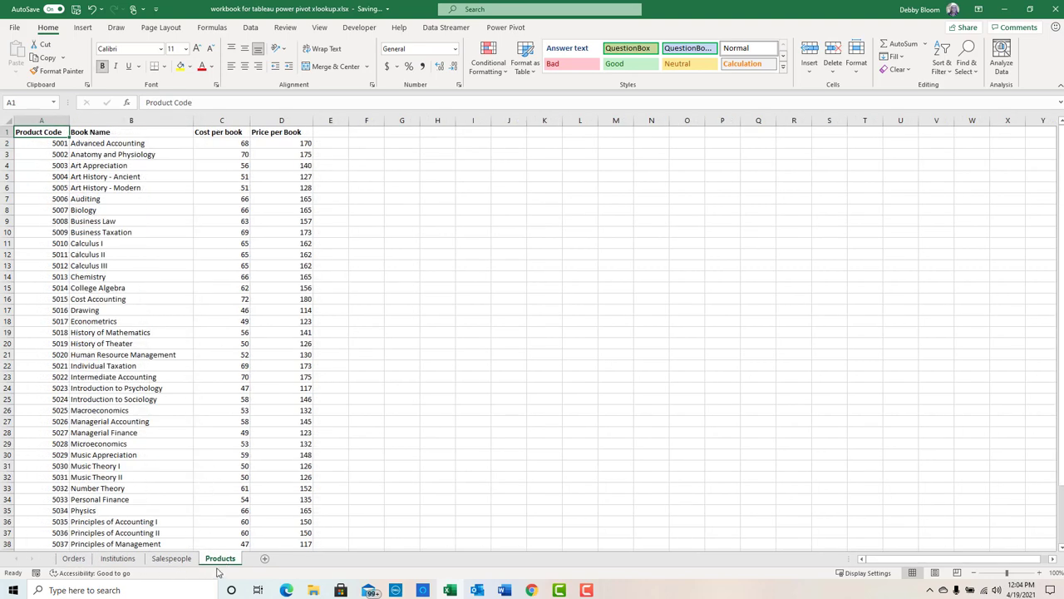
left_click(73, 559)
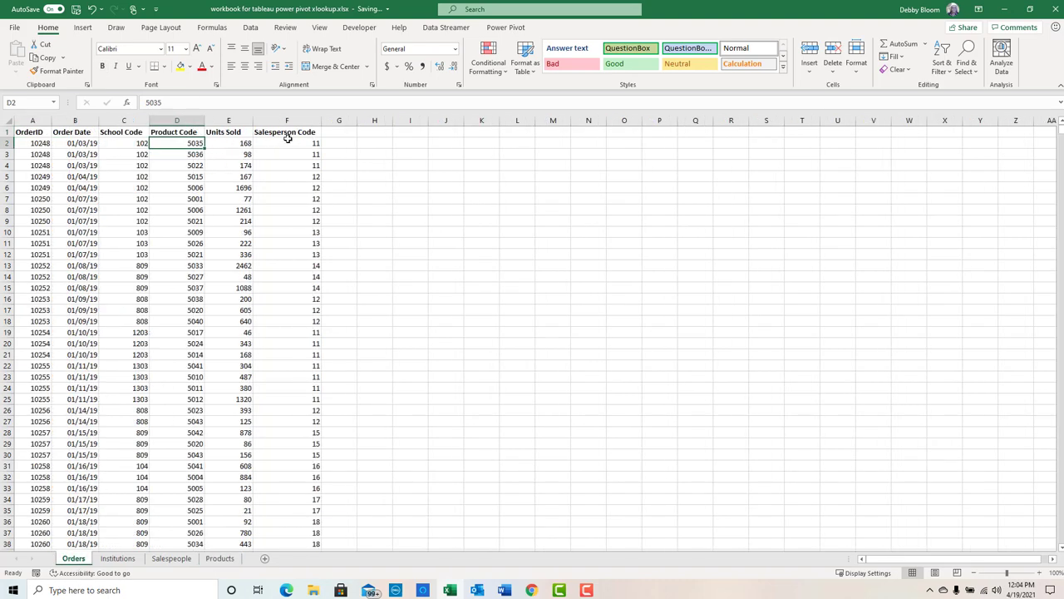
left_click(171, 559)
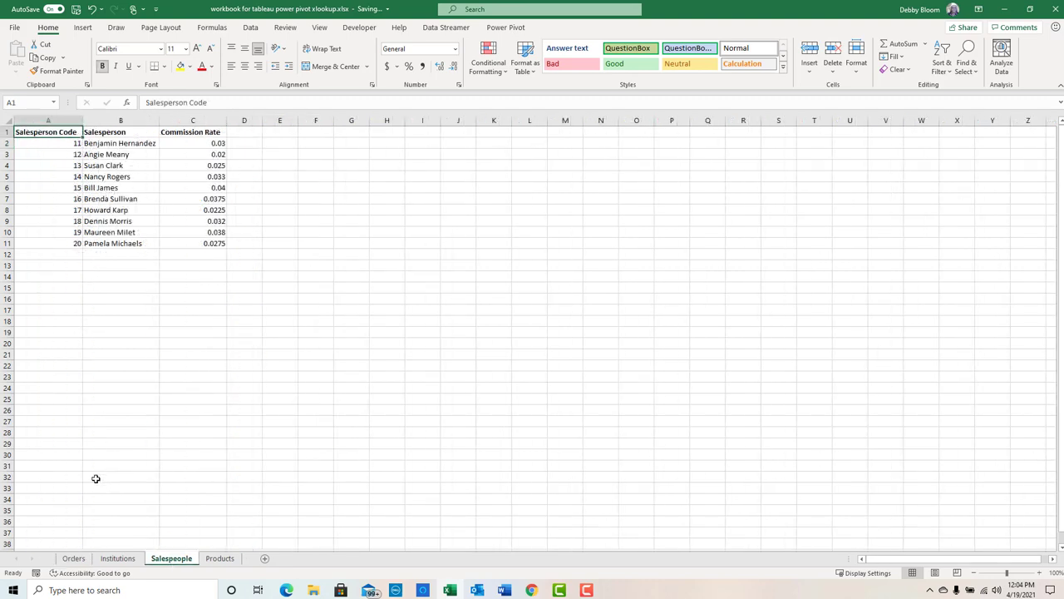
left_click(73, 559)
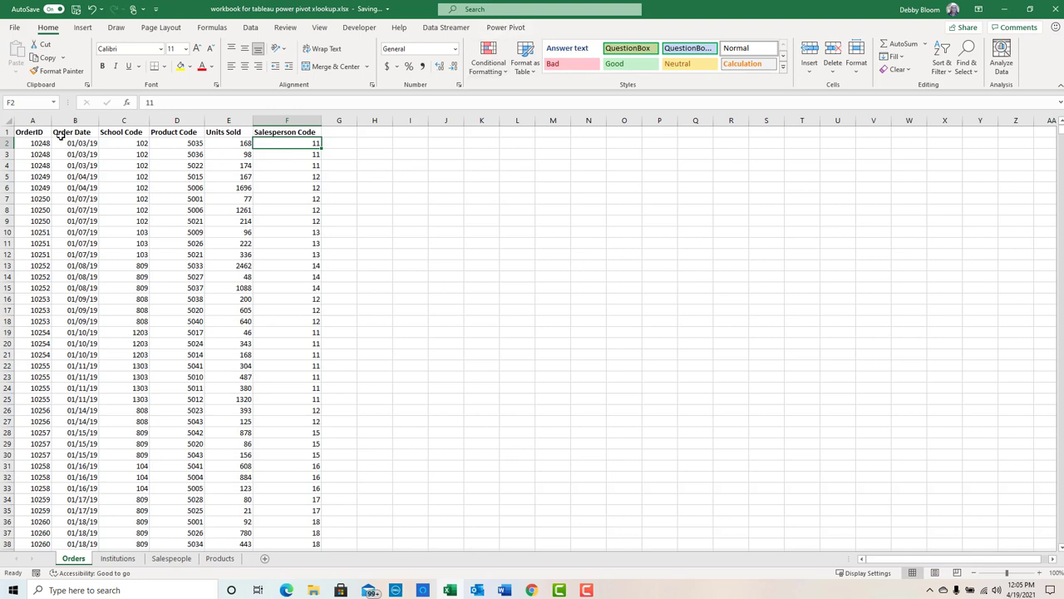
Step: Open the COM Add-ins settings and confirm them with Microsoft Power Pivot for Excel enabled
left_click(14, 29)
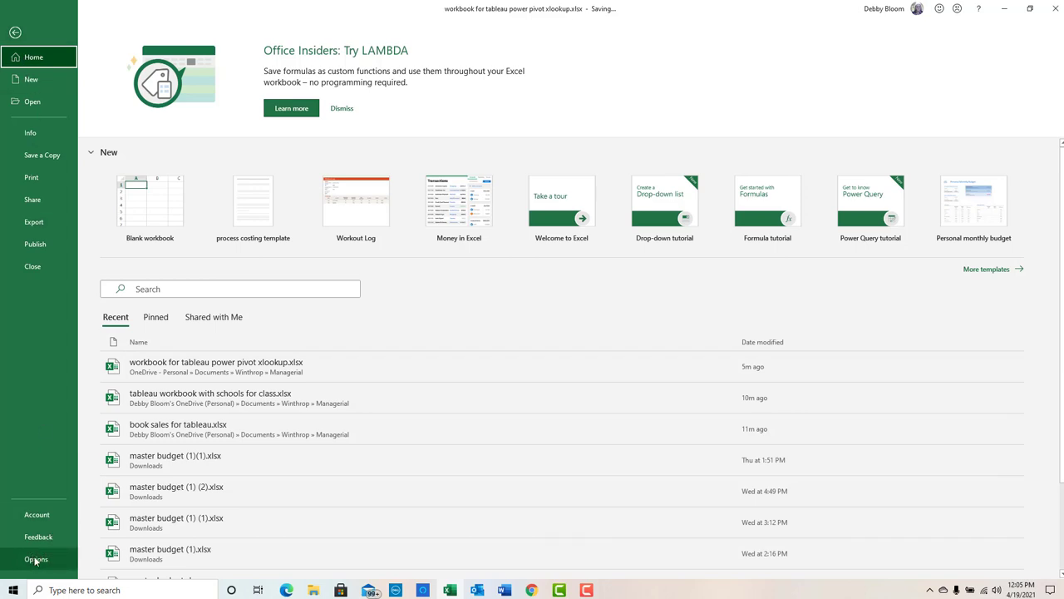
left_click(35, 559)
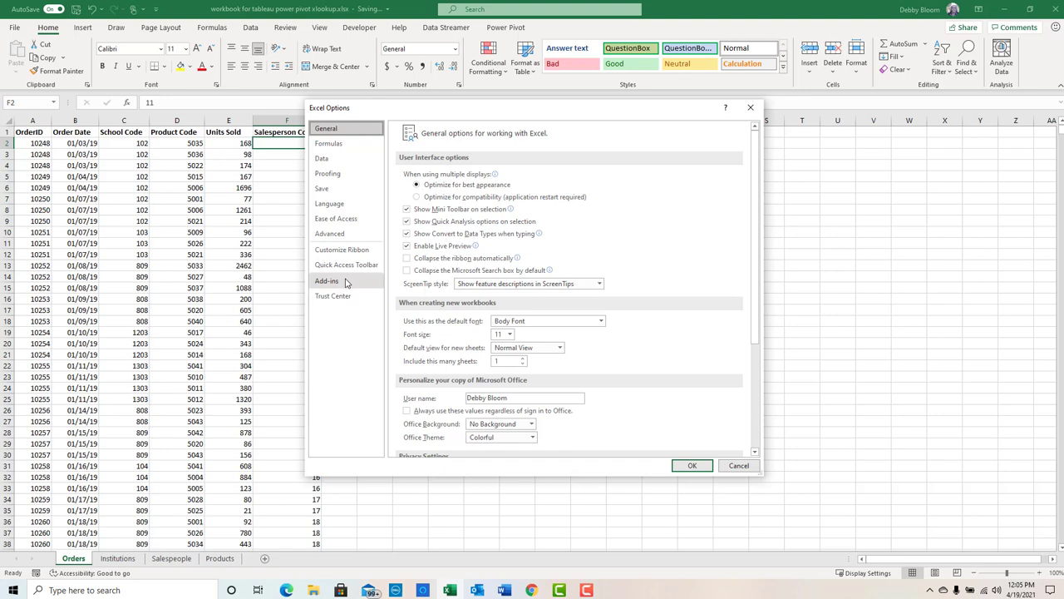
left_click(347, 283)
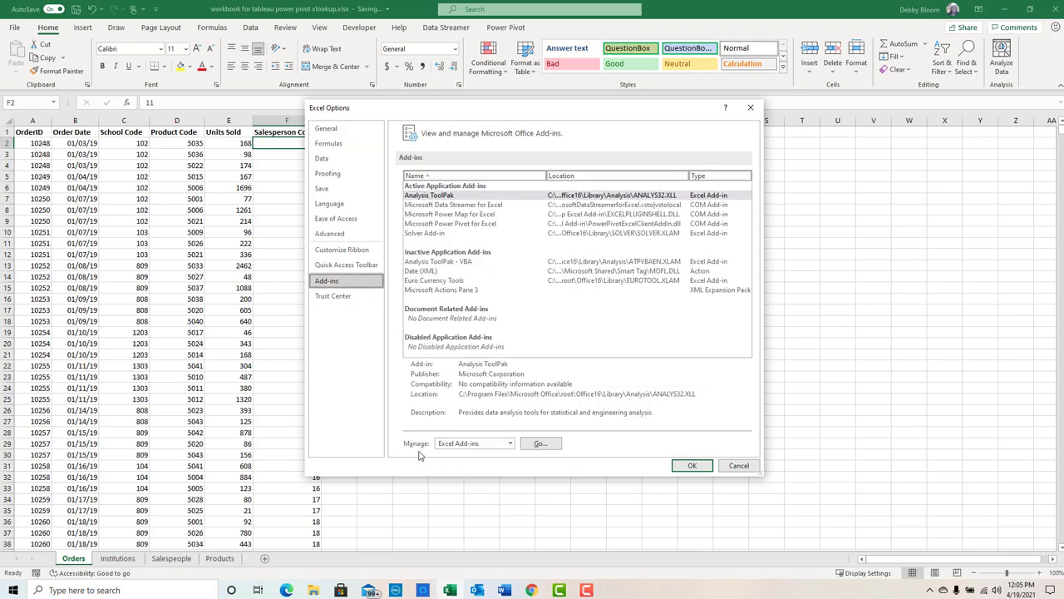
left_click(510, 444)
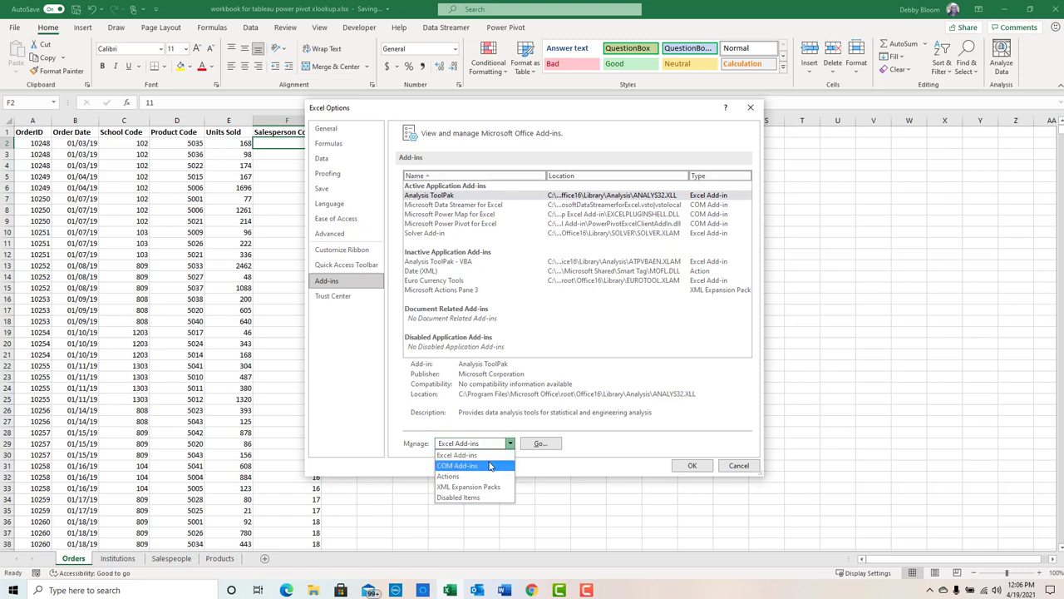
left_click(490, 465)
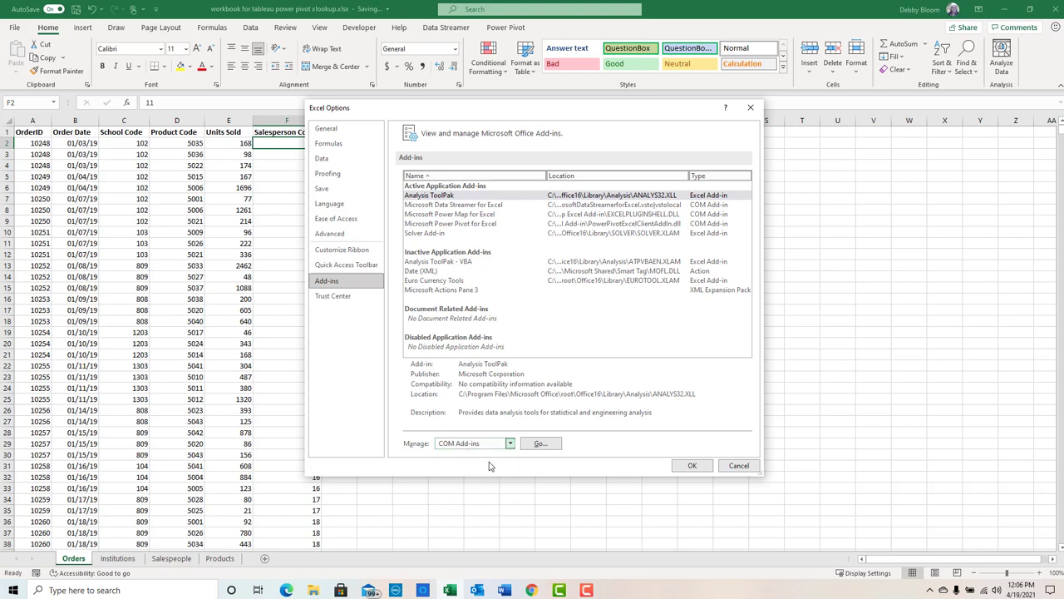
left_click(539, 445)
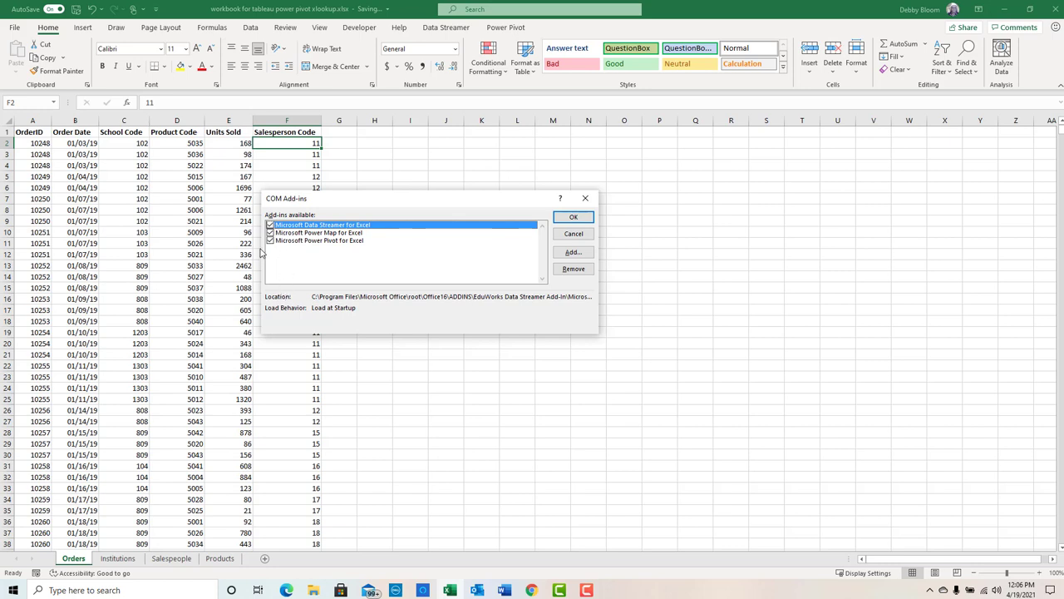
left_click(581, 218)
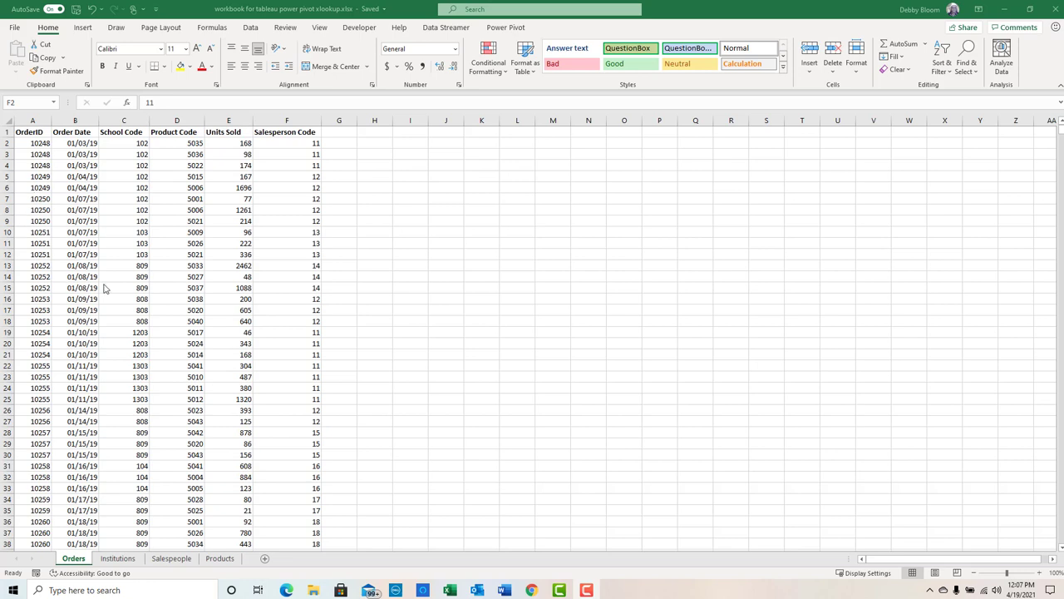
Step: Add the Orders sheet's data, range A1:F2156 with headers, to the Data Model as a table, and return to the workbook
left_click(75, 561)
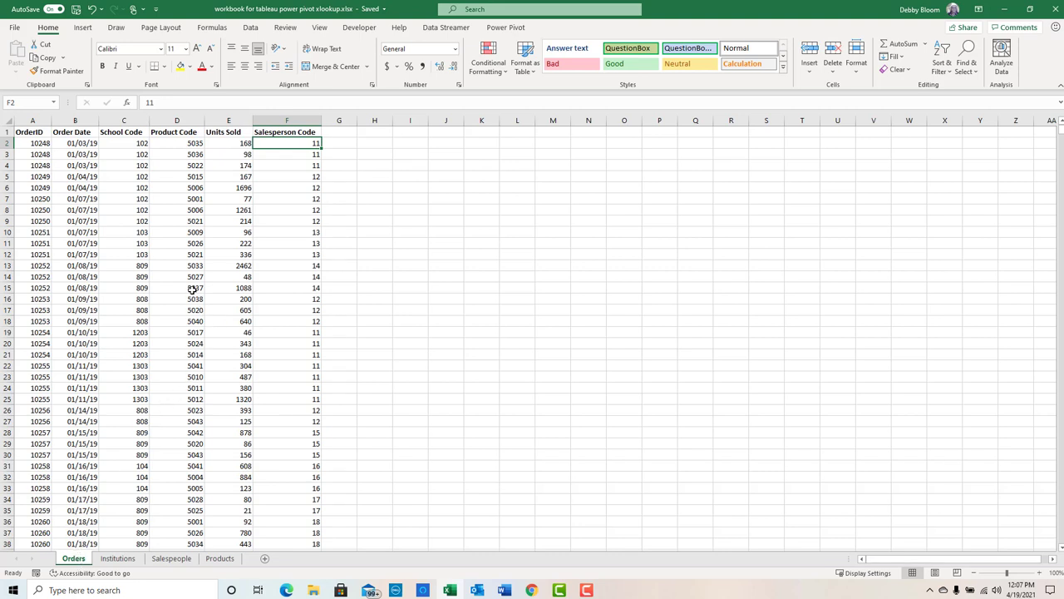
left_click(175, 275)
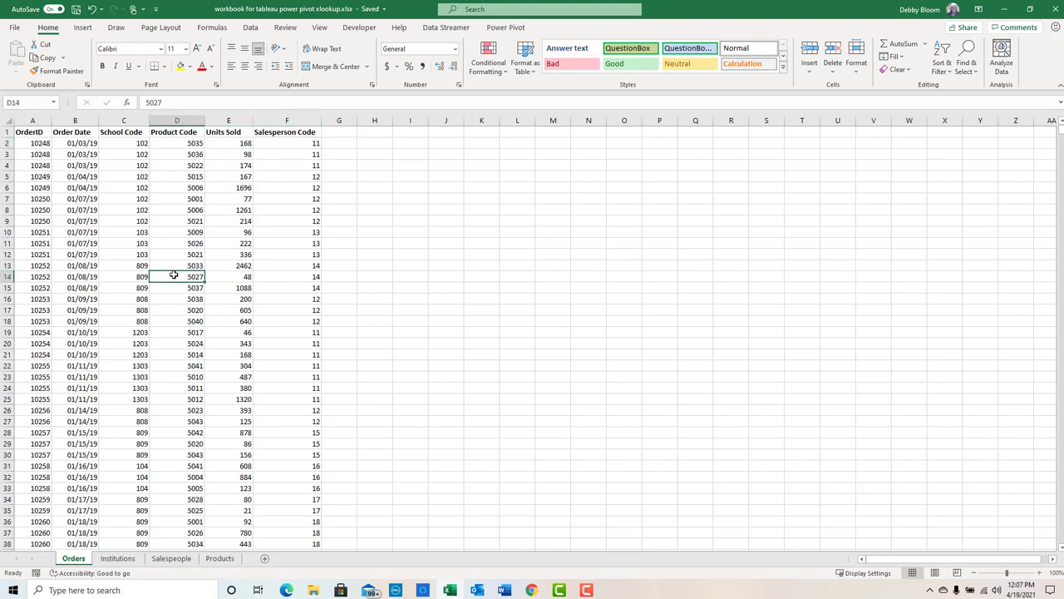
left_click(123, 384)
left_click(256, 369)
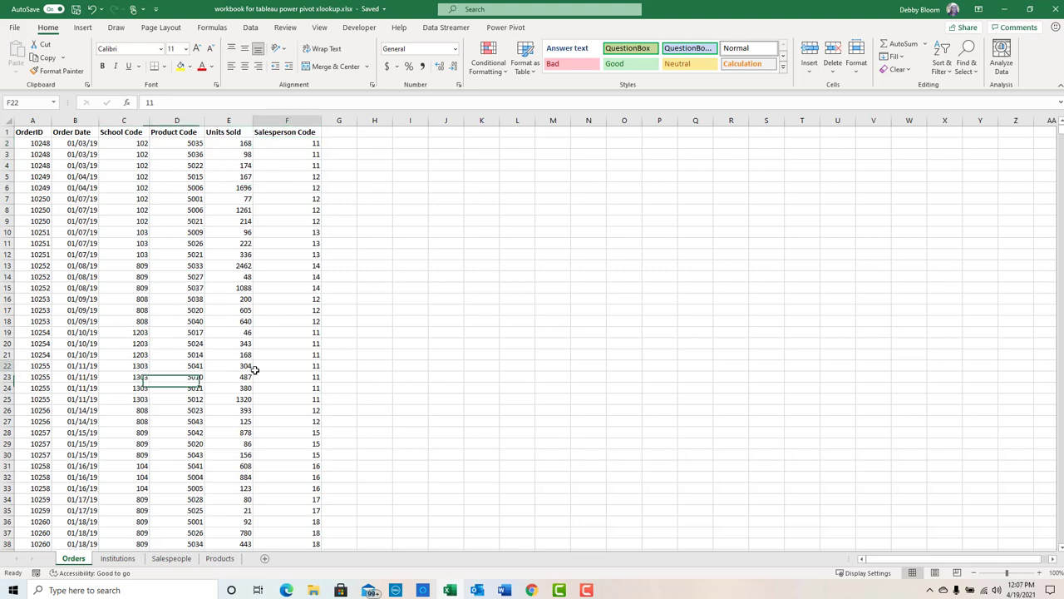
left_click(213, 246)
left_click(579, 230)
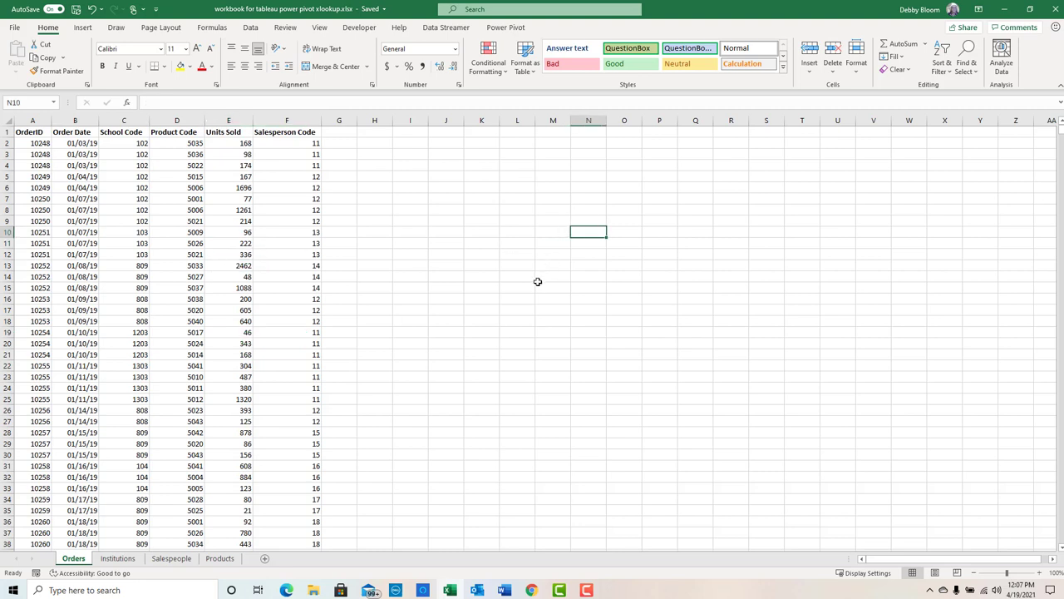
left_click(166, 276)
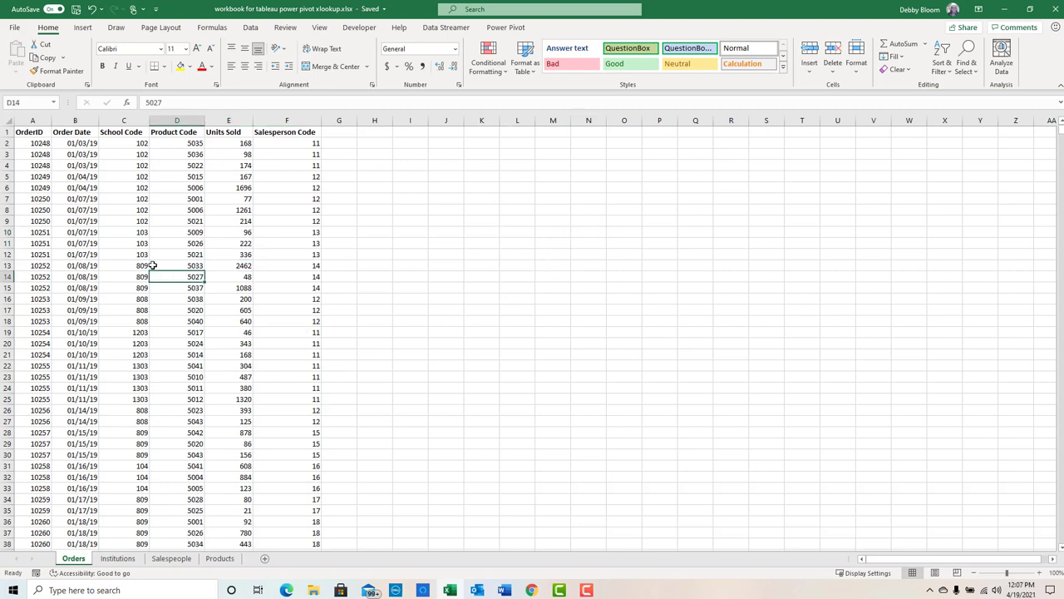
left_click(125, 244)
left_click(88, 219)
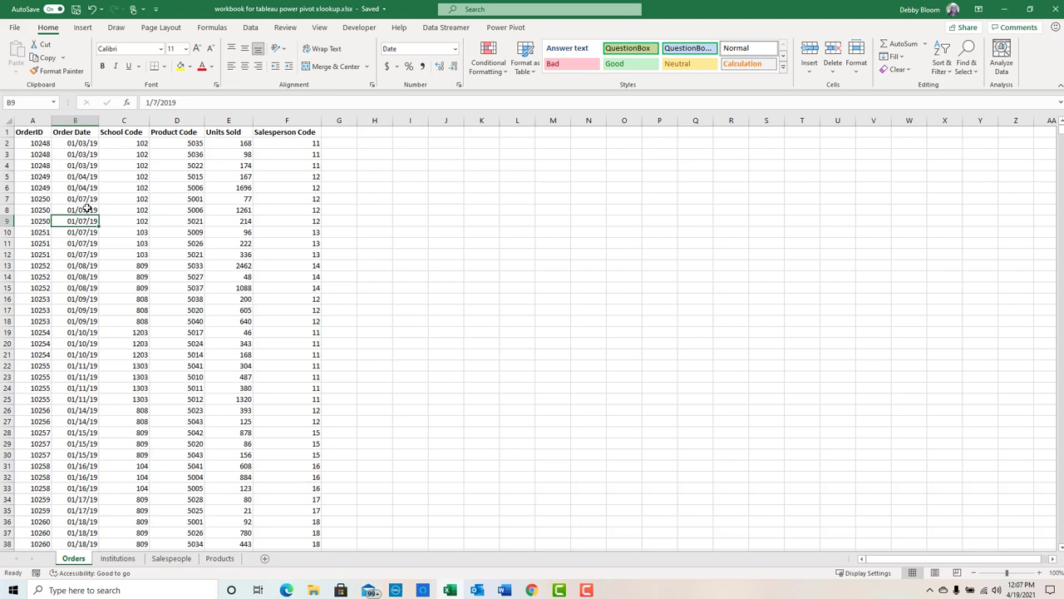
left_click(506, 28)
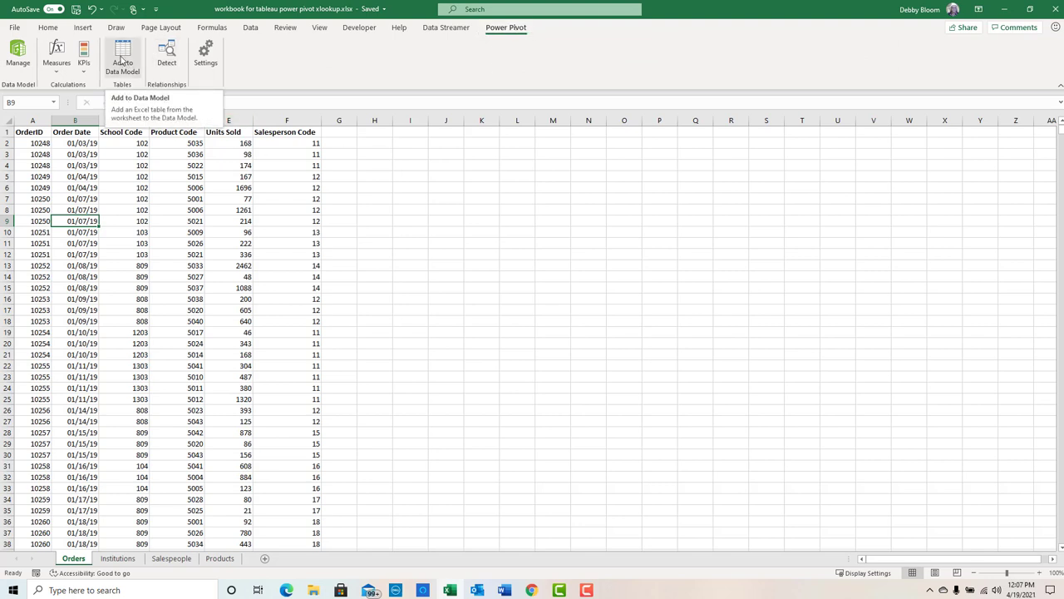
left_click(122, 61)
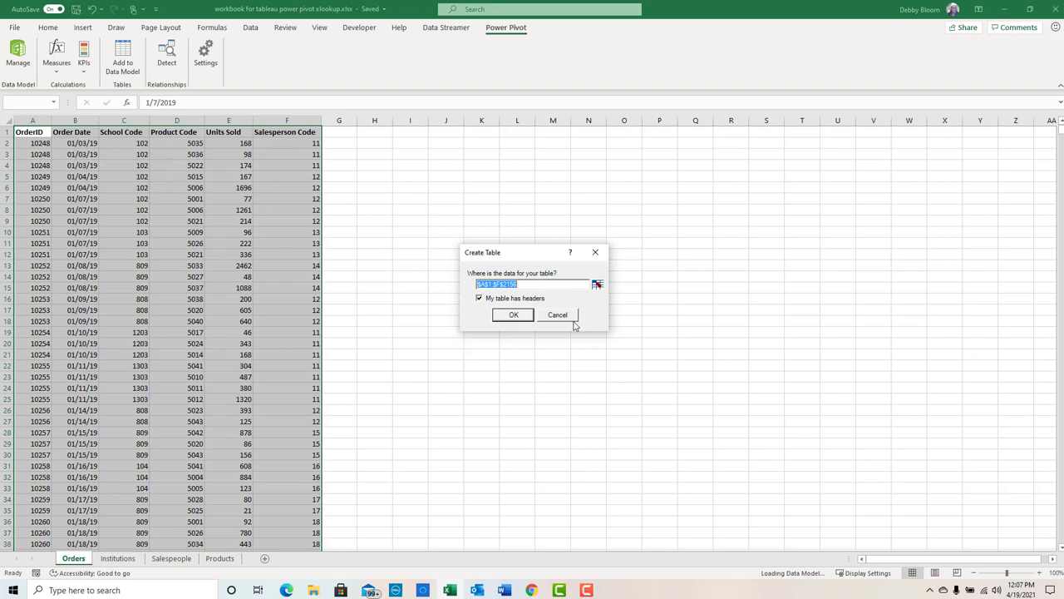
left_click(515, 316)
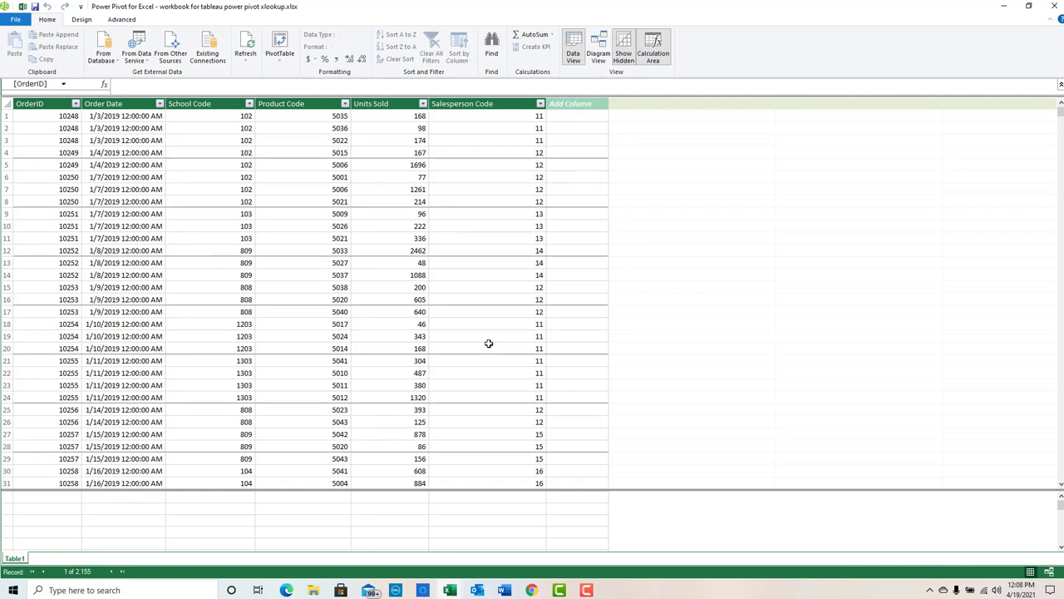
left_click(1053, 7)
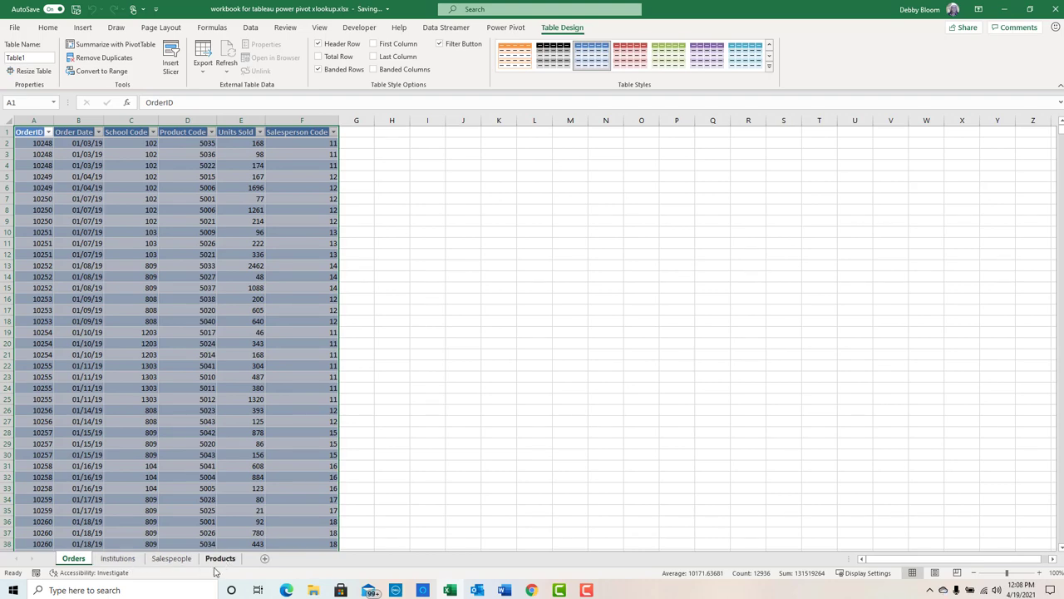
Step: Add the Institutions sheet's data, range A1:D91 with headers, to the Data Model as a table, and return to the workbook
left_click(125, 562)
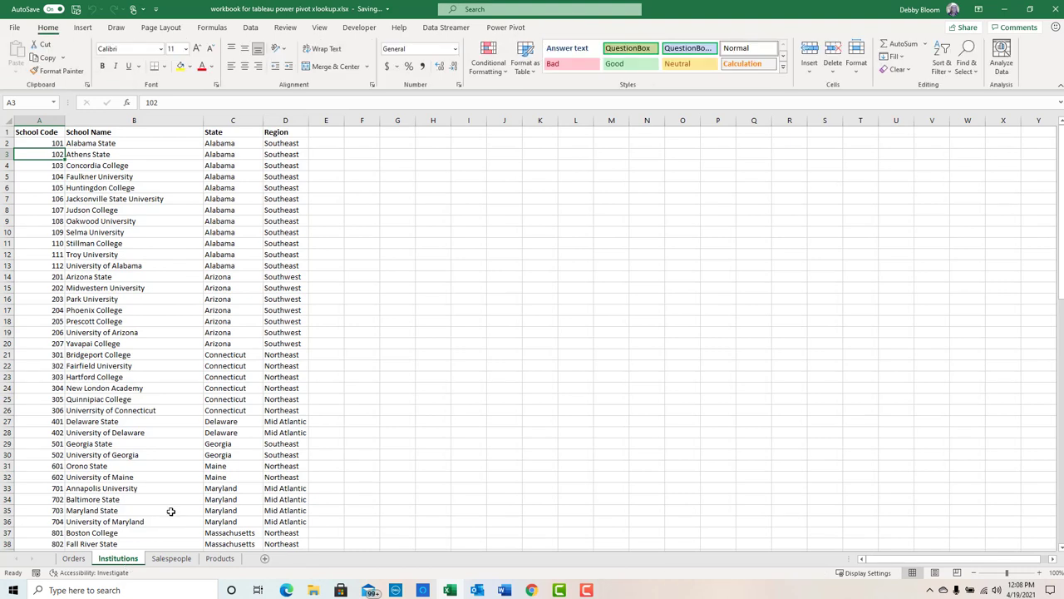
left_click(185, 274)
left_click(155, 376)
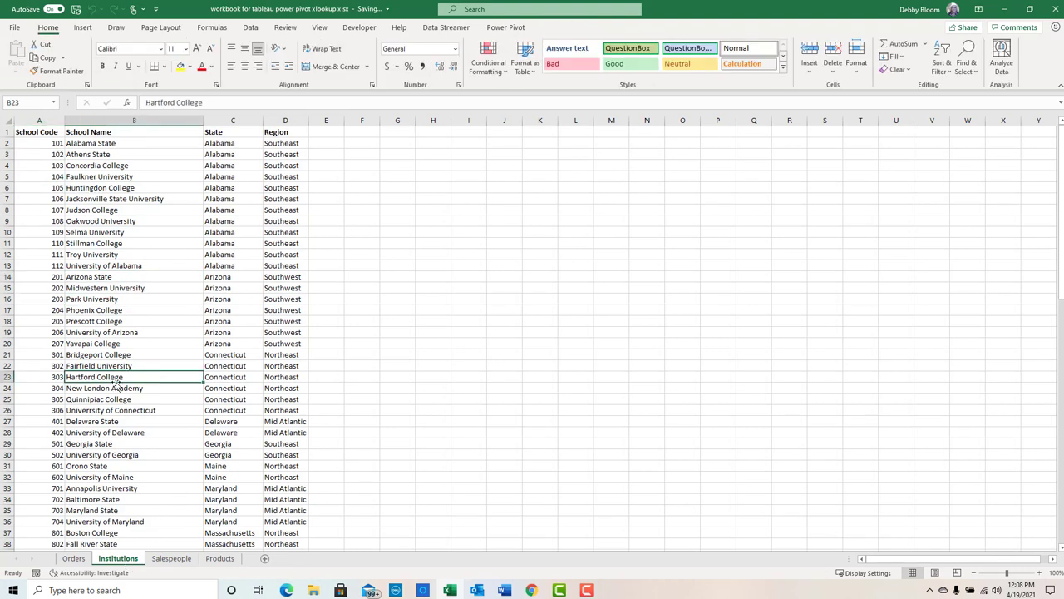
left_click(78, 266)
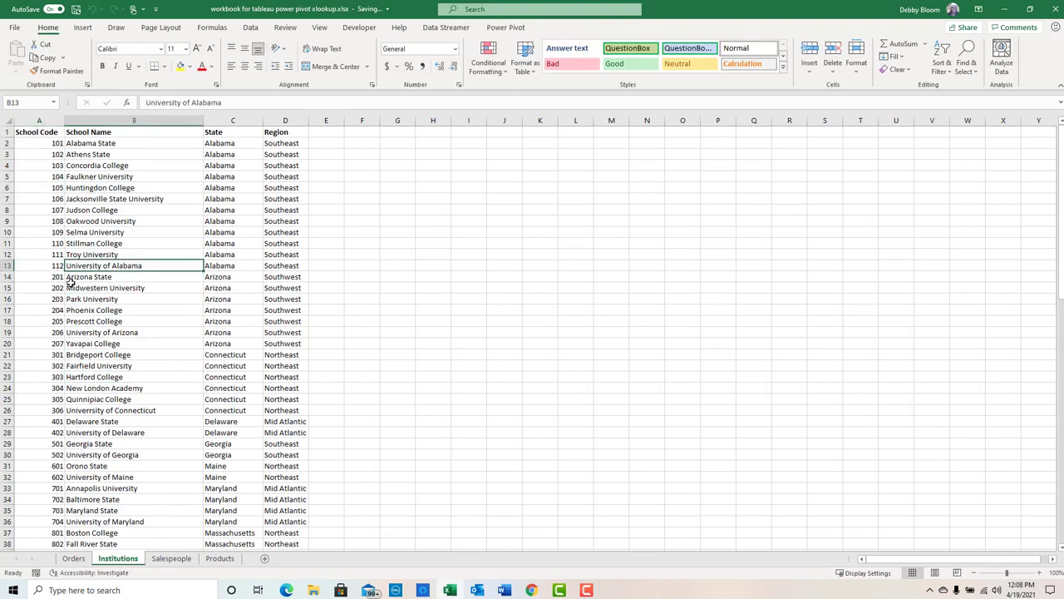
left_click(677, 237)
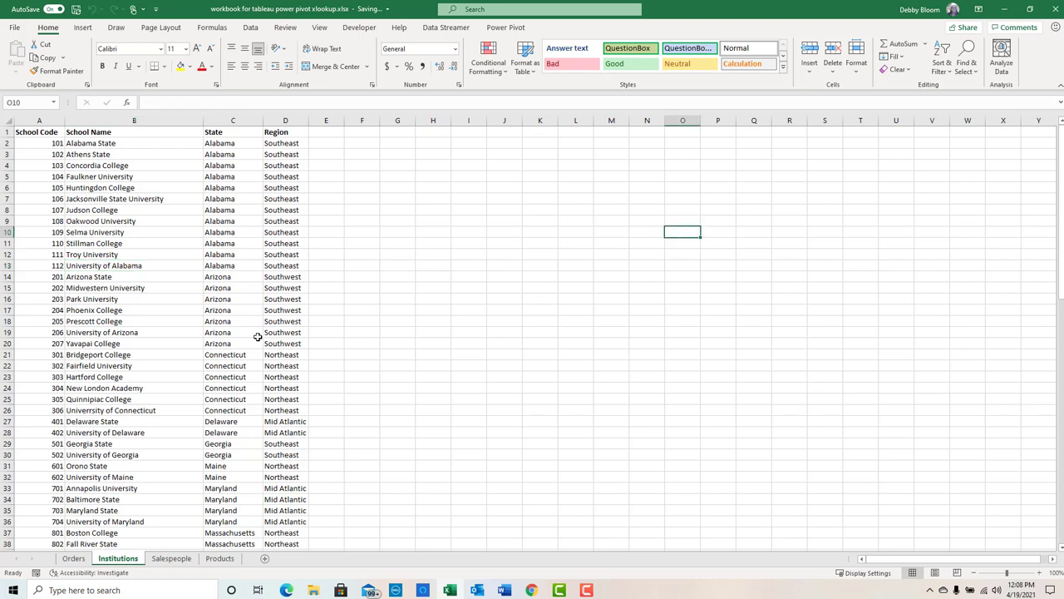
left_click(222, 265)
left_click(165, 272)
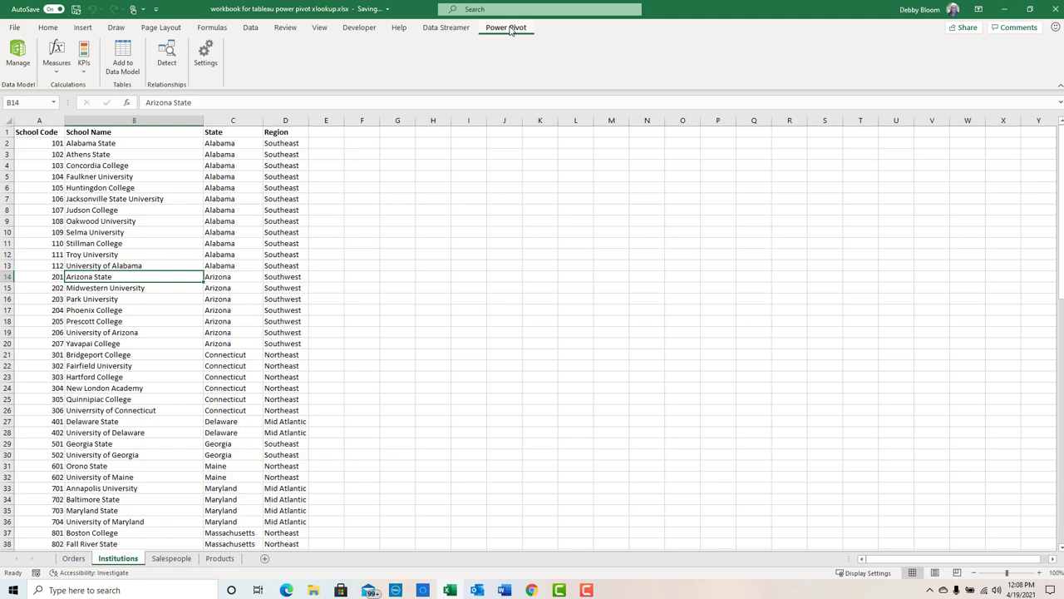
left_click(131, 57)
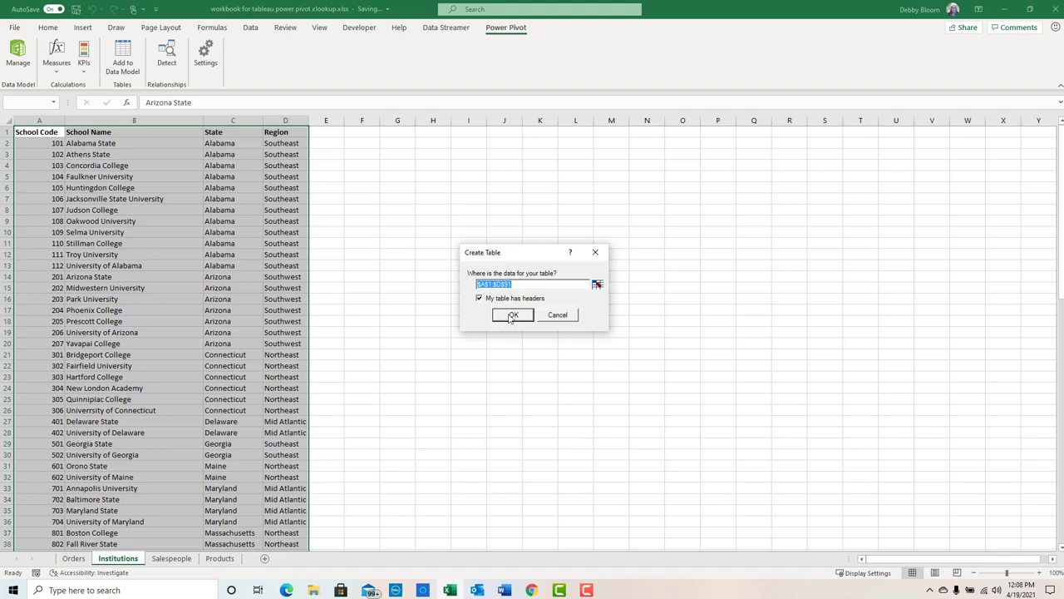
left_click(513, 315)
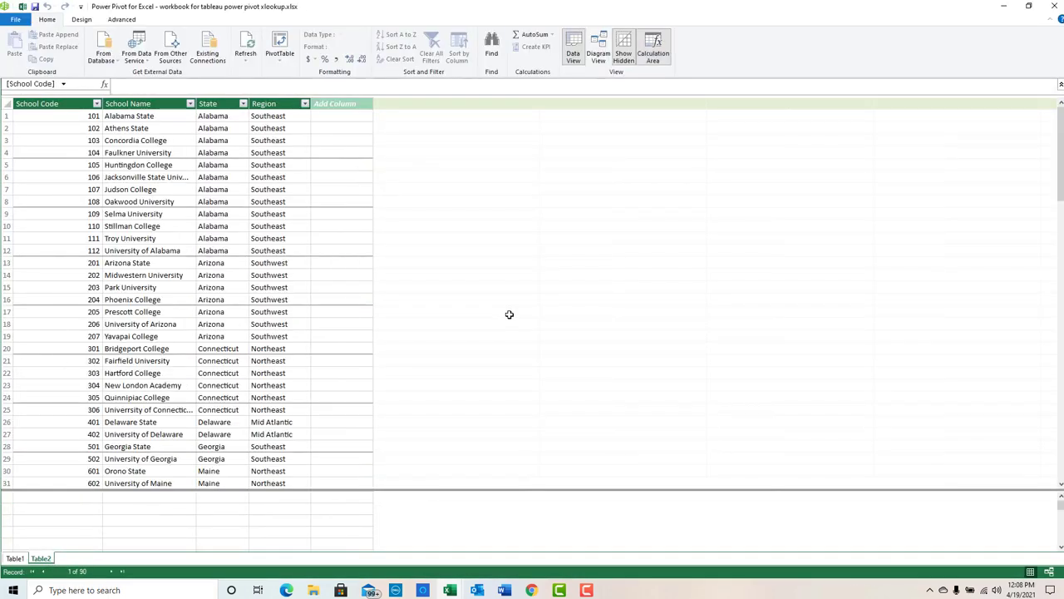
left_click(1053, 9)
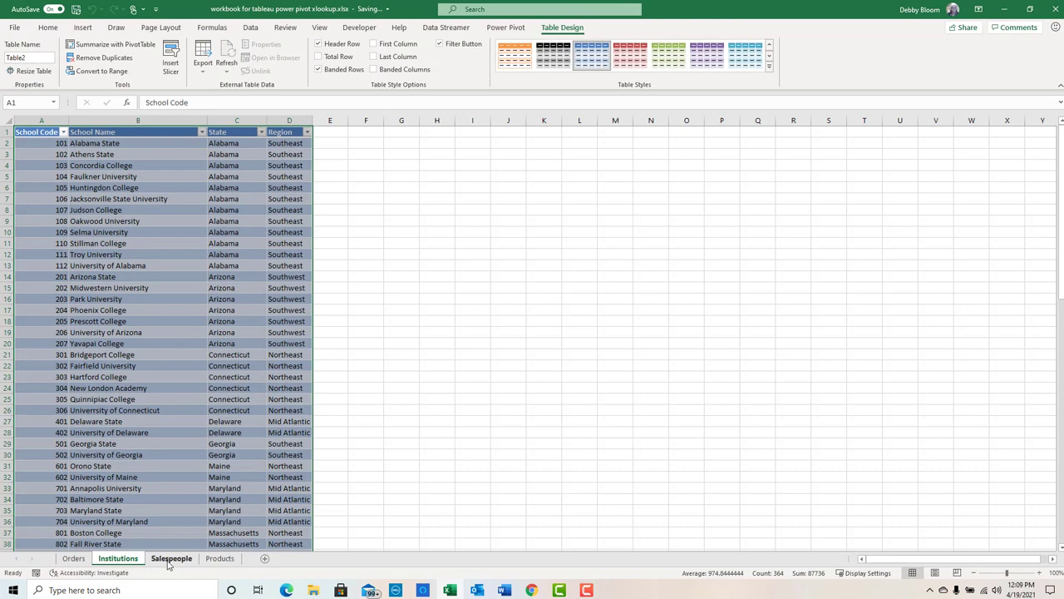
Step: Add the Salespeople sheet's data, range A1:C11 with headers, to the Data Model as a table, and return to the workbook
left_click(170, 559)
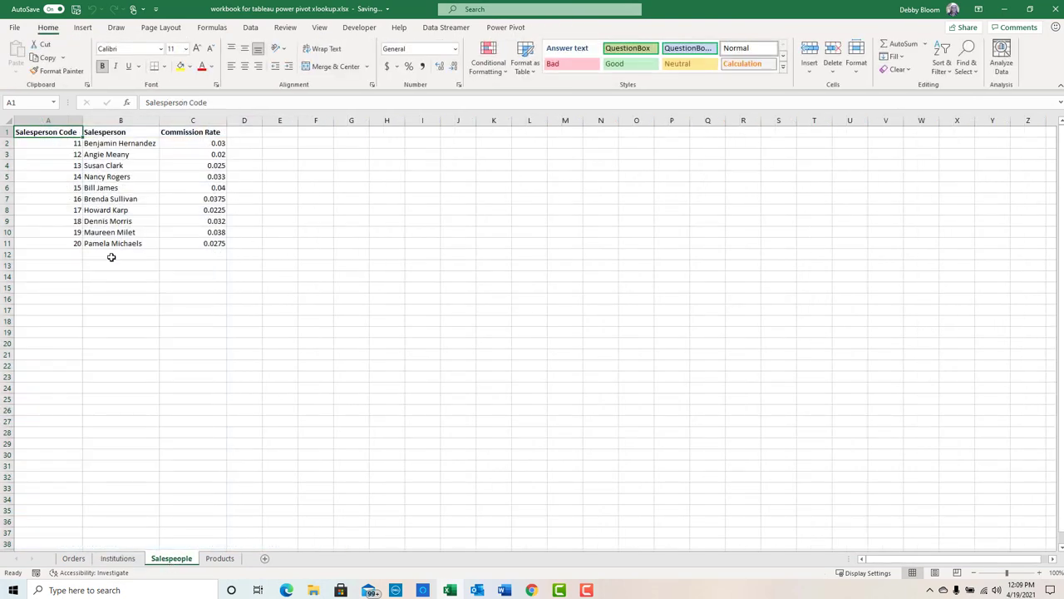
left_click(114, 200)
left_click(194, 167)
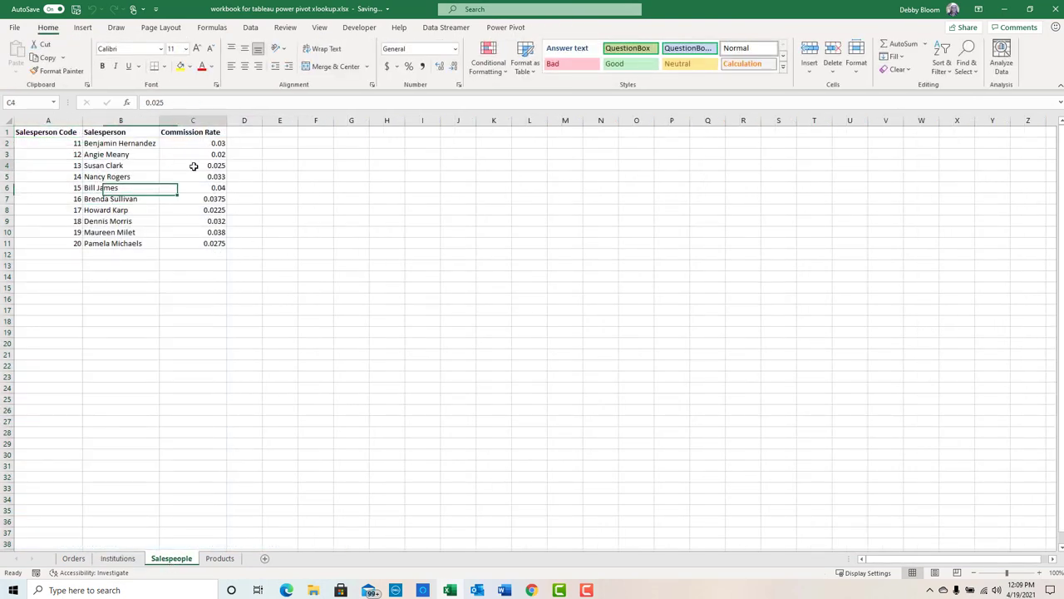
left_click(61, 191)
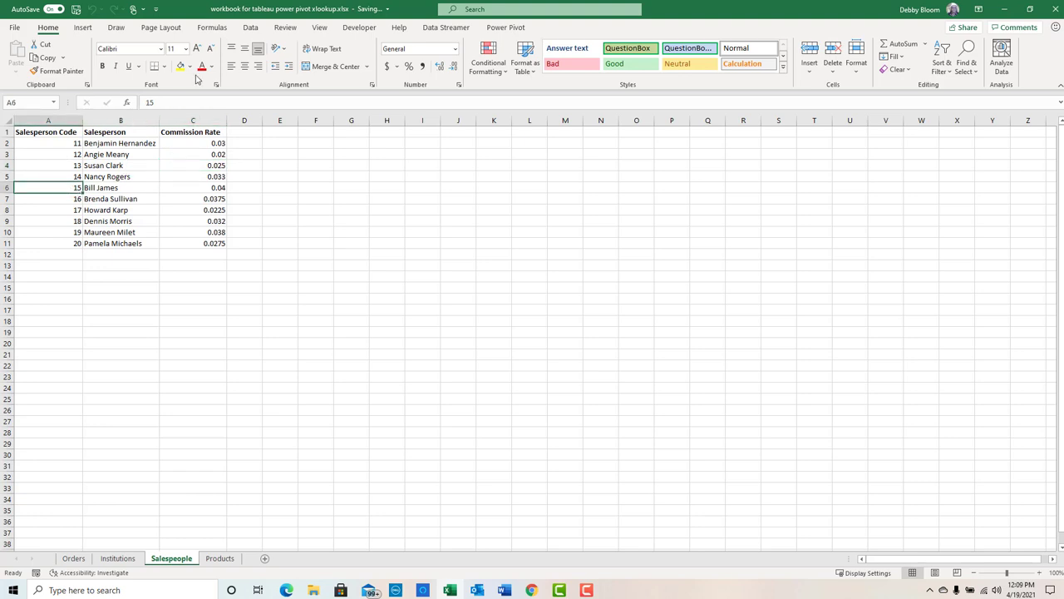
left_click(505, 26)
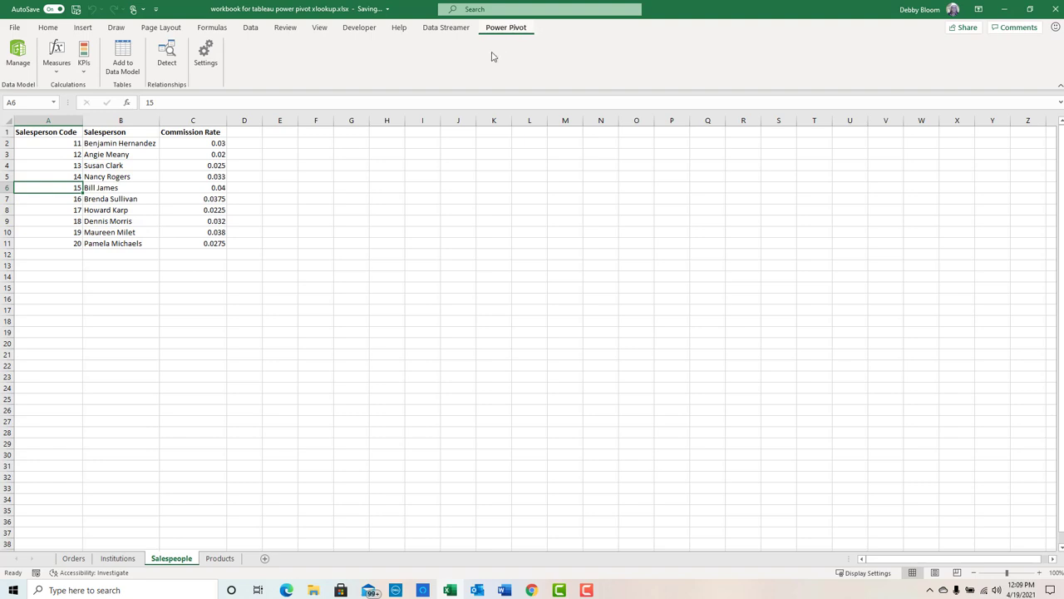
left_click(115, 65)
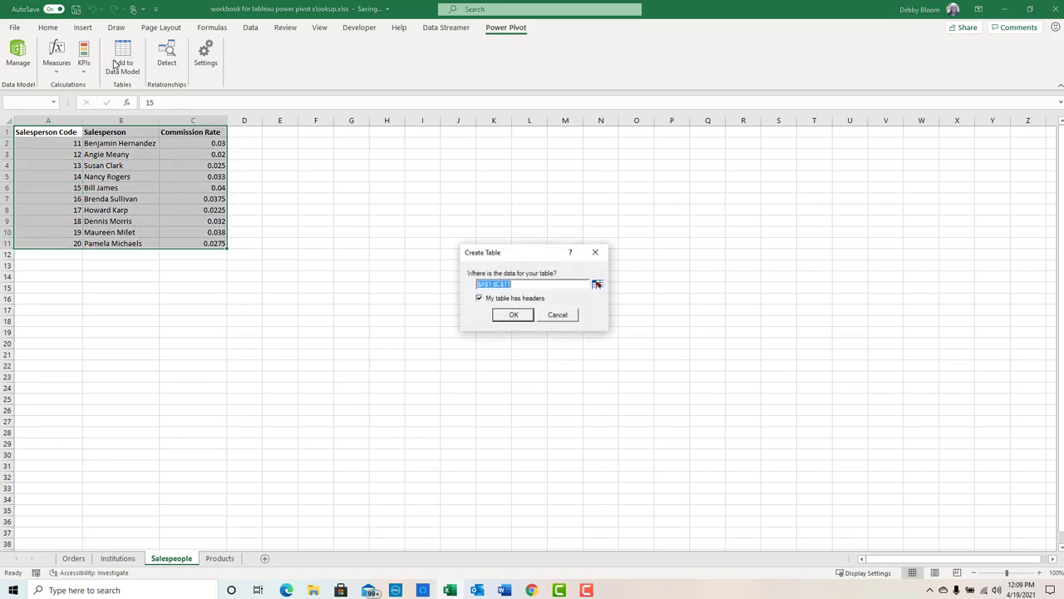
left_click(514, 315)
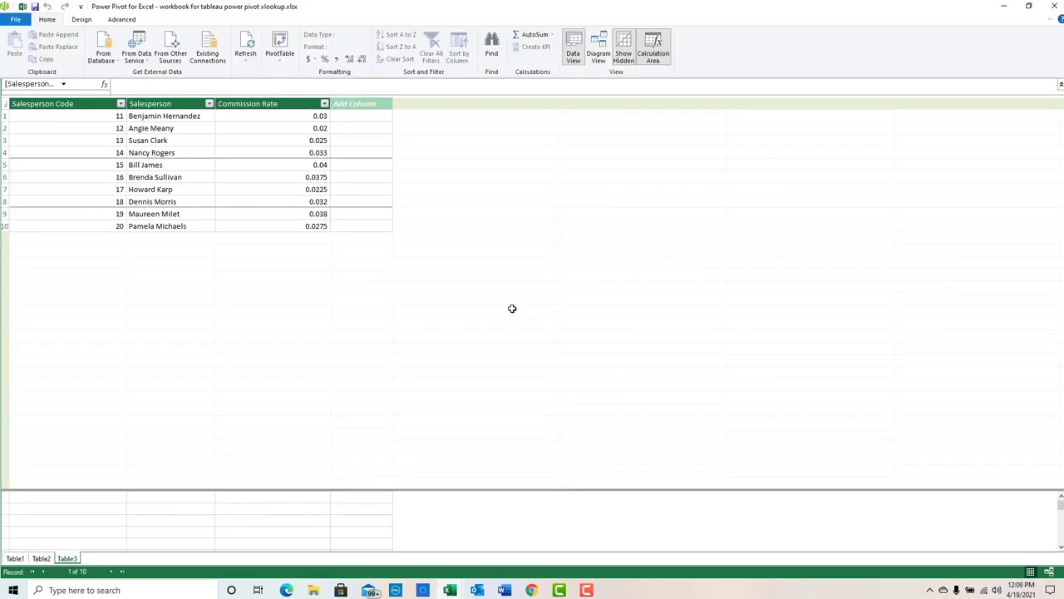
left_click(1054, 8)
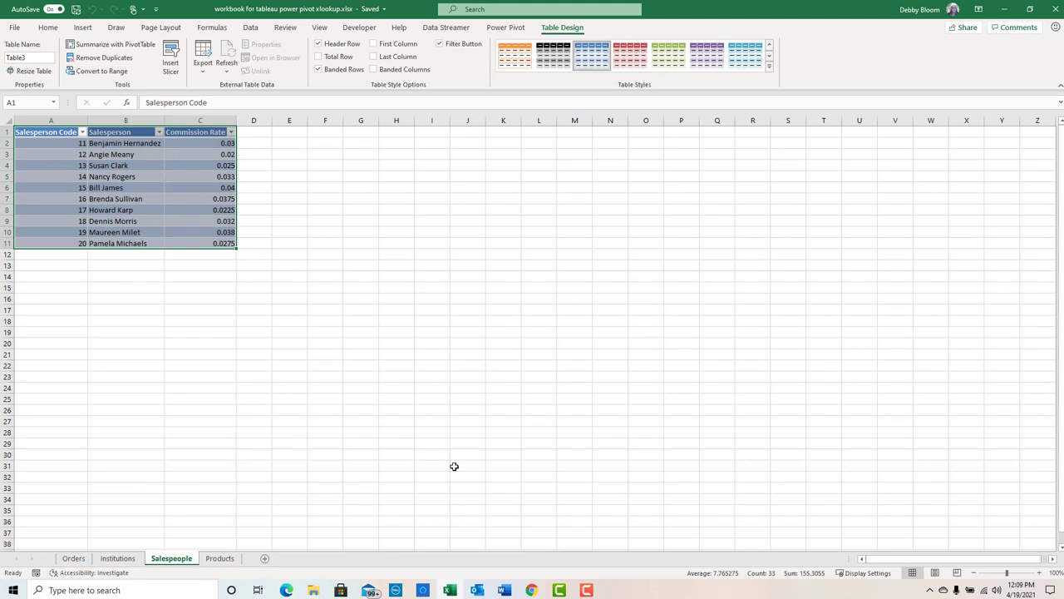
Step: Add the Products sheet's data, range A1:D44 with headers, to the Data Model as a table, and return to the workbook
left_click(220, 559)
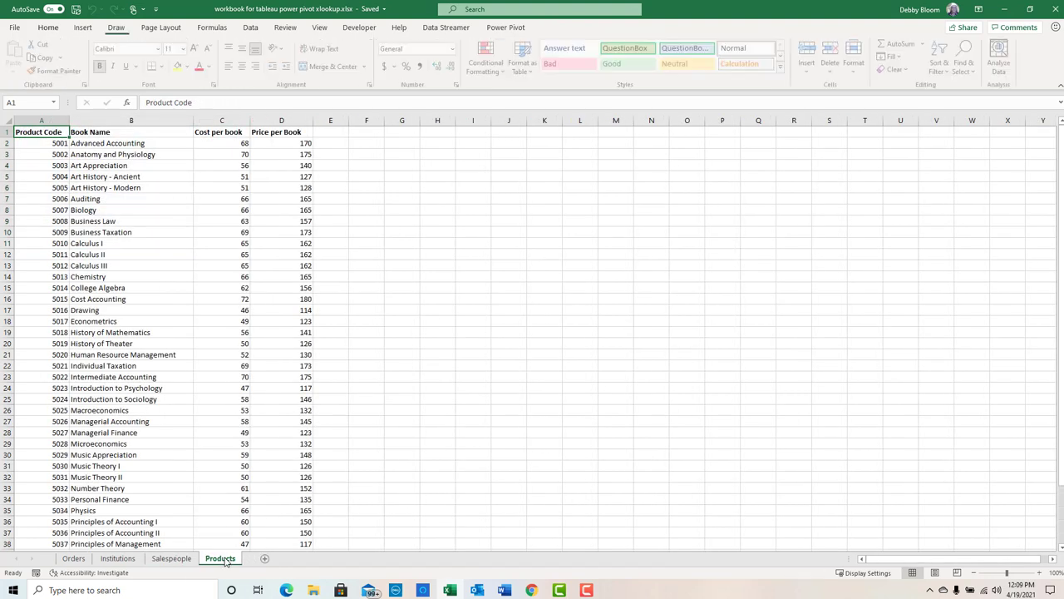
left_click(140, 288)
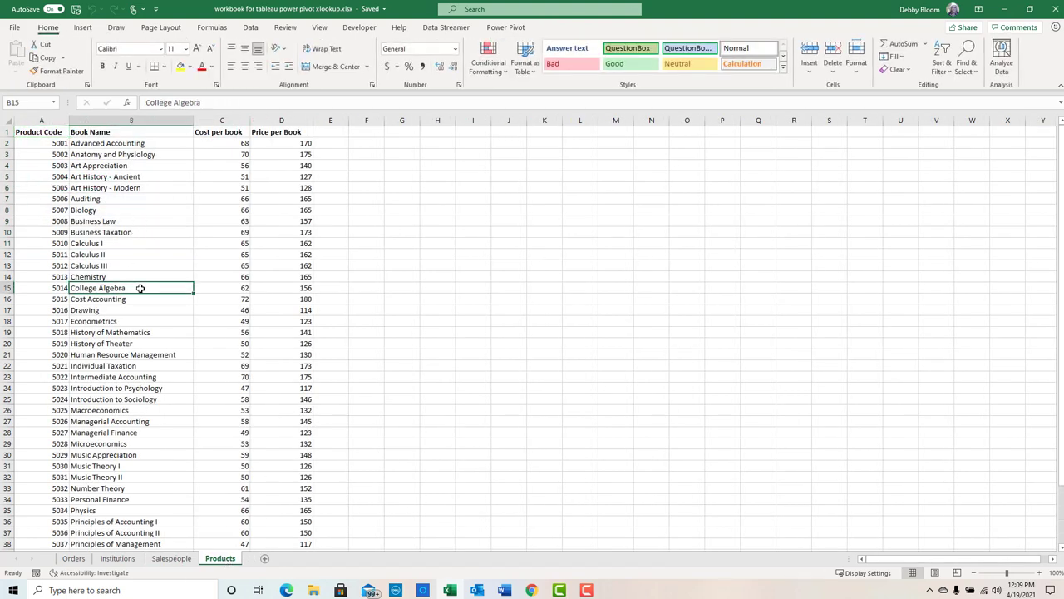
left_click(512, 27)
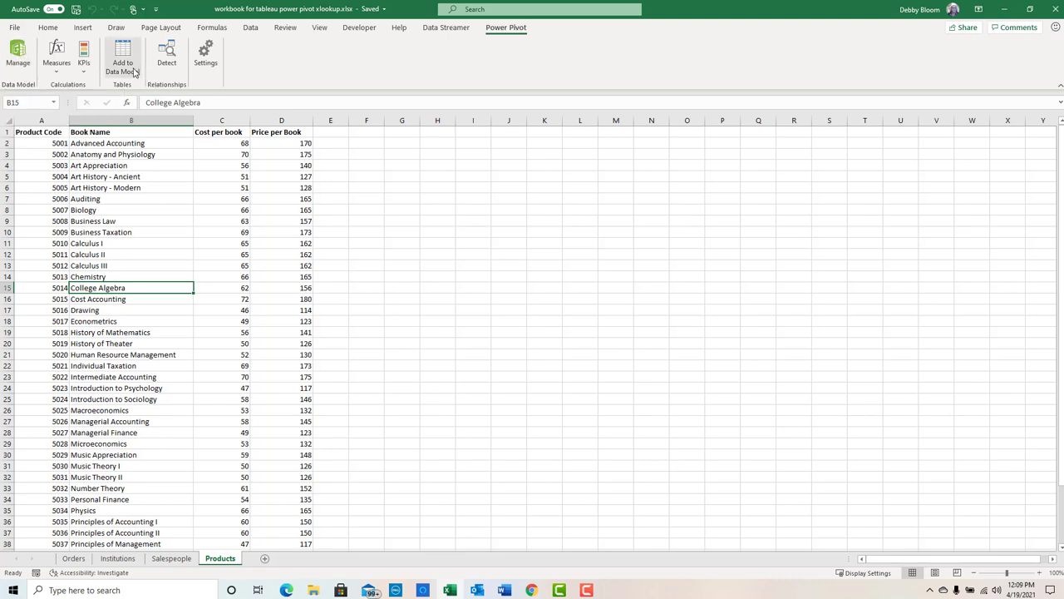
left_click(166, 264)
left_click(128, 321)
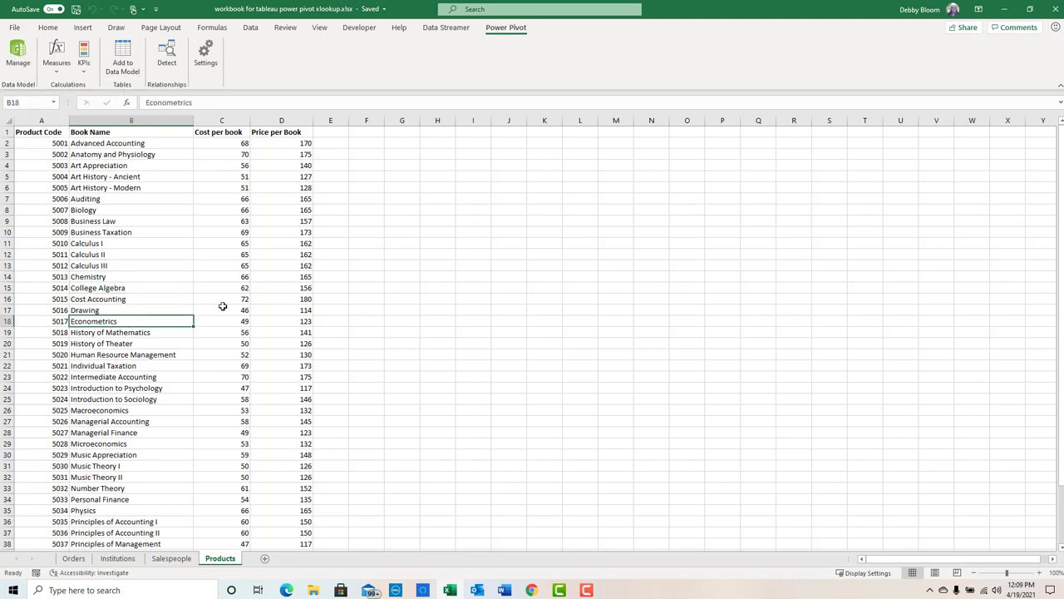
left_click(223, 308)
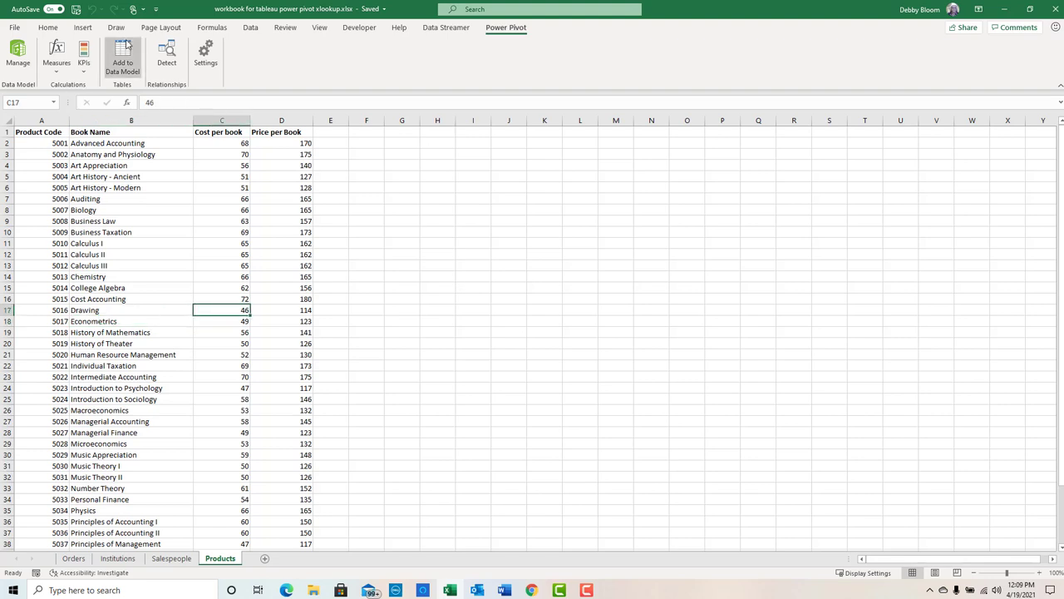
left_click(122, 57)
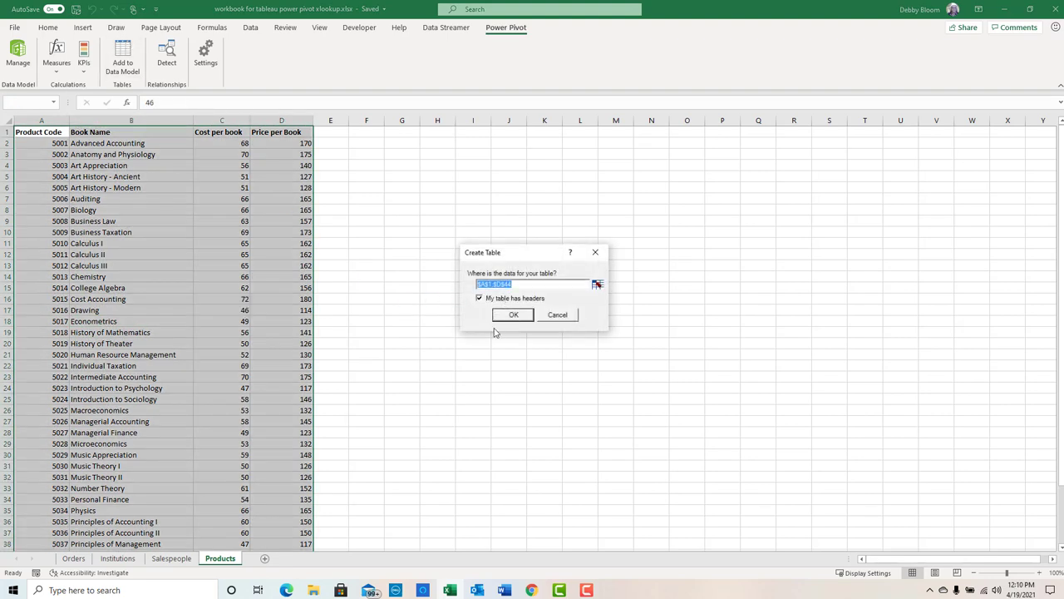
left_click(513, 316)
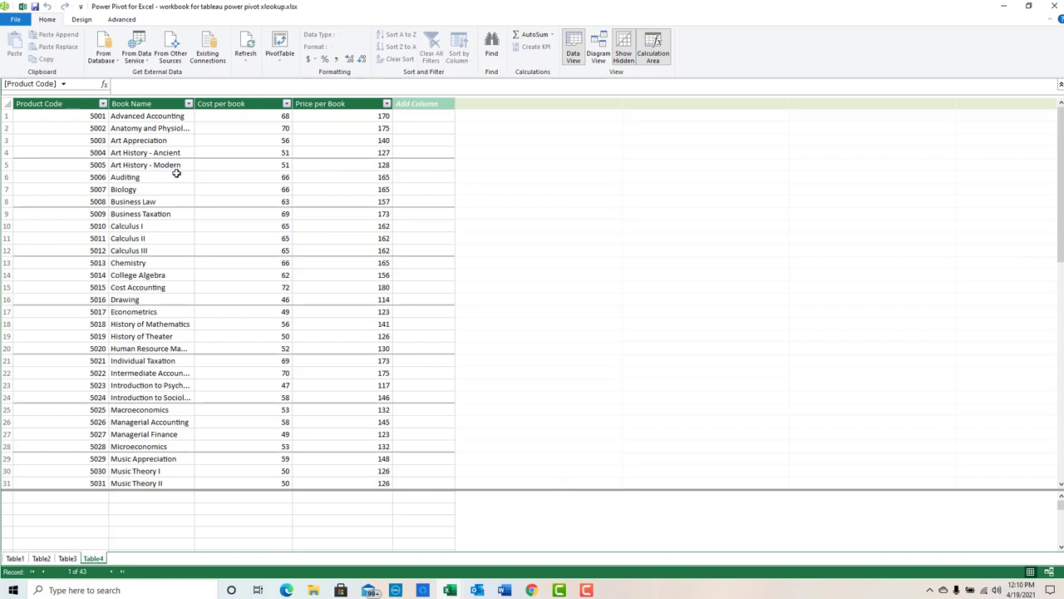
left_click(1054, 8)
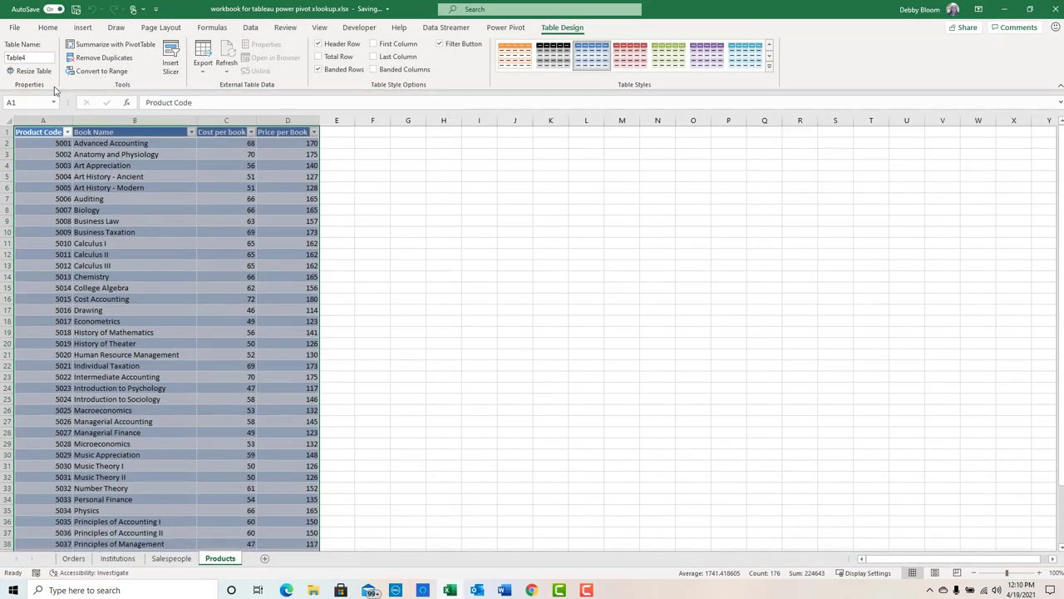
Step: Open the Power Pivot window to manage the workbook's Data Model
left_click(506, 28)
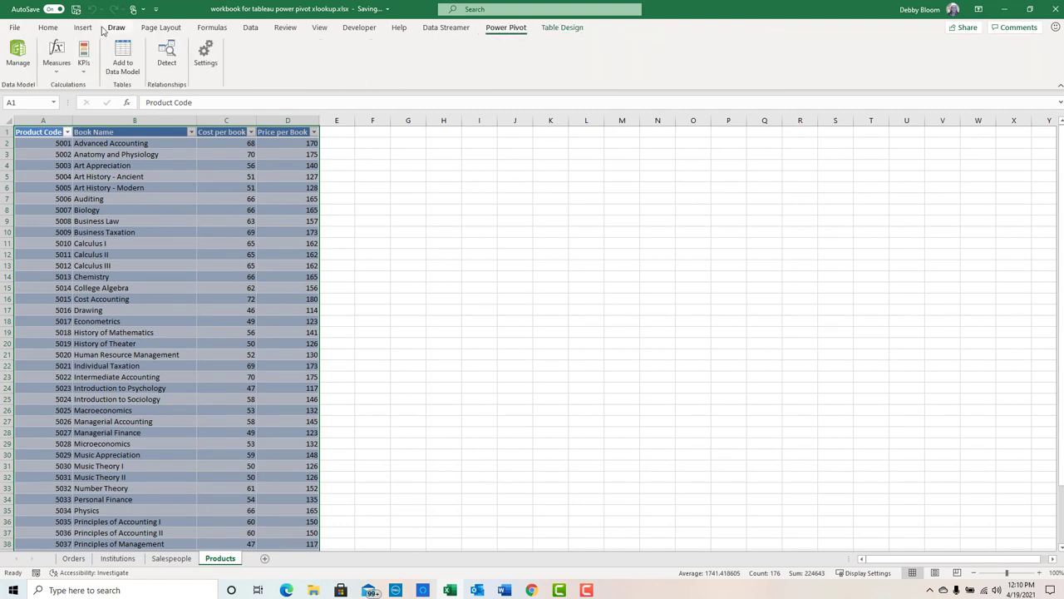
left_click(19, 49)
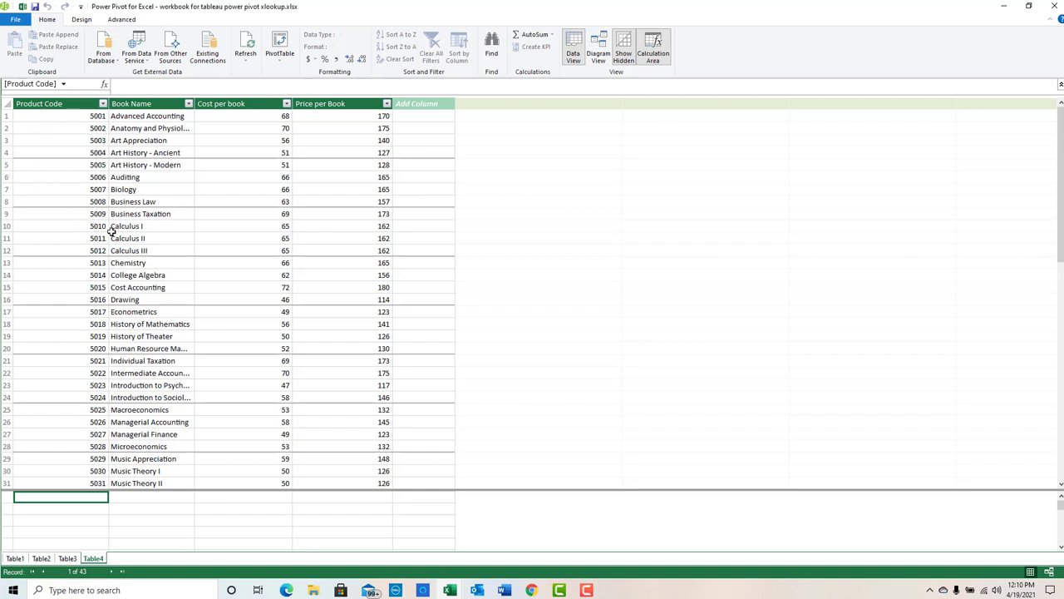
Step: Show the Data Model as a diagram, enlarge the Table1, Table2 and Table4 boxes to fit their fields, and shift Table4 slightly down
left_click(601, 55)
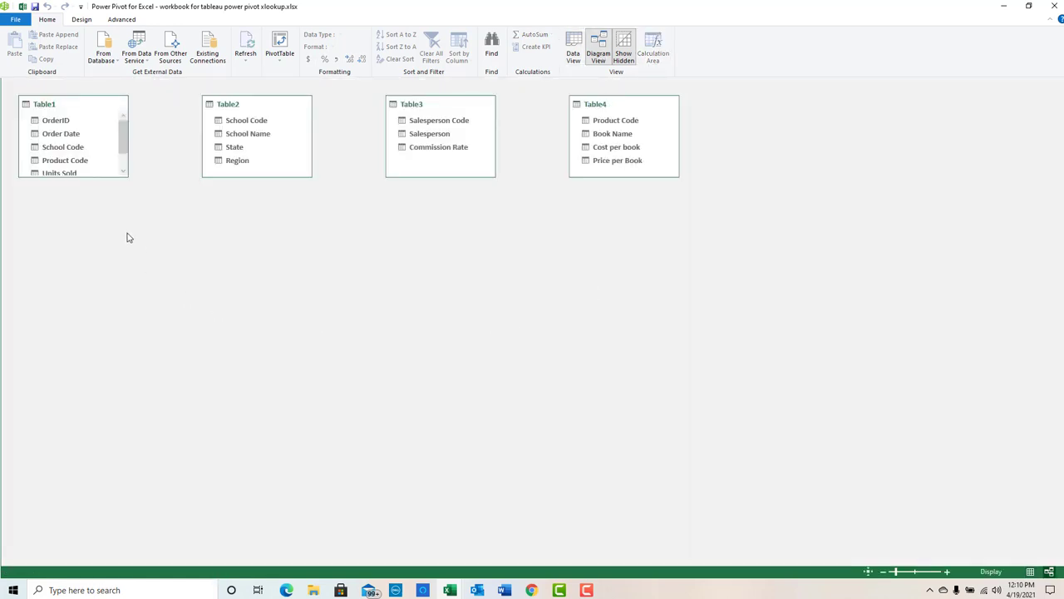
left_click_drag(102, 178, 102, 247)
left_click_drag(263, 177, 265, 196)
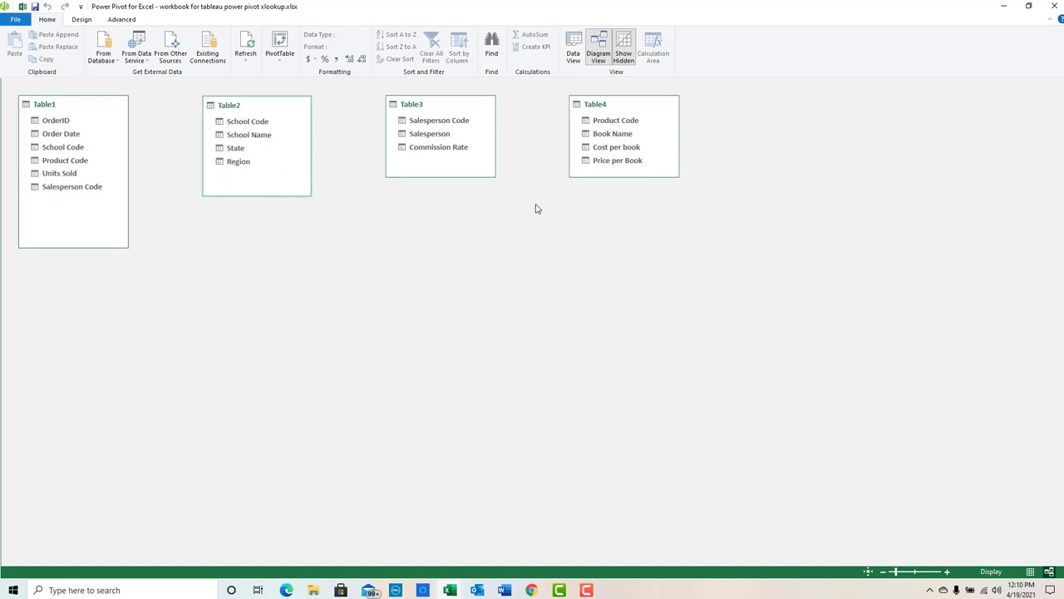
left_click_drag(595, 177, 607, 209)
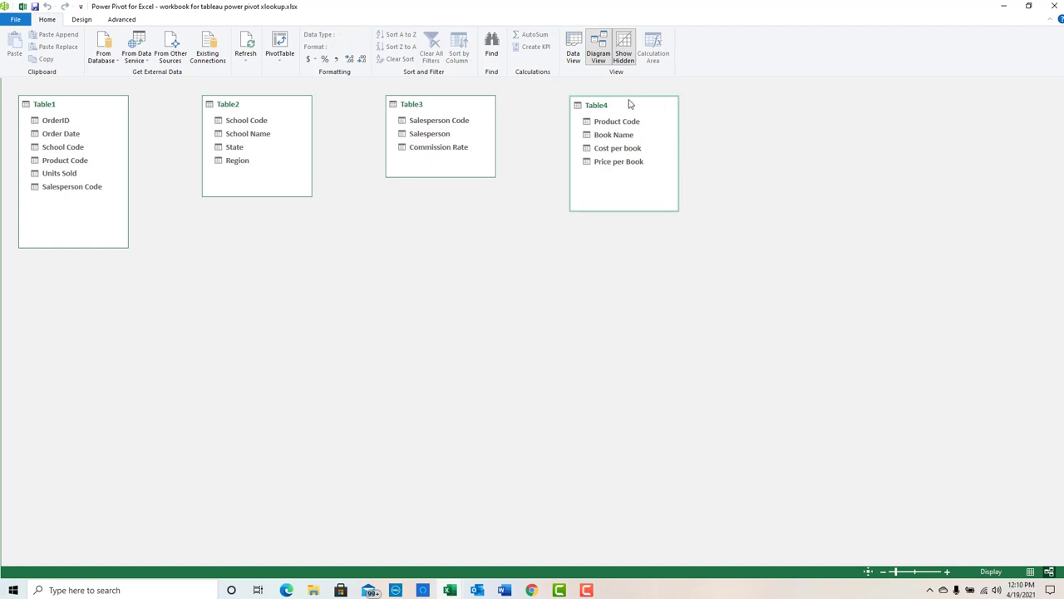
left_click_drag(629, 107, 629, 131)
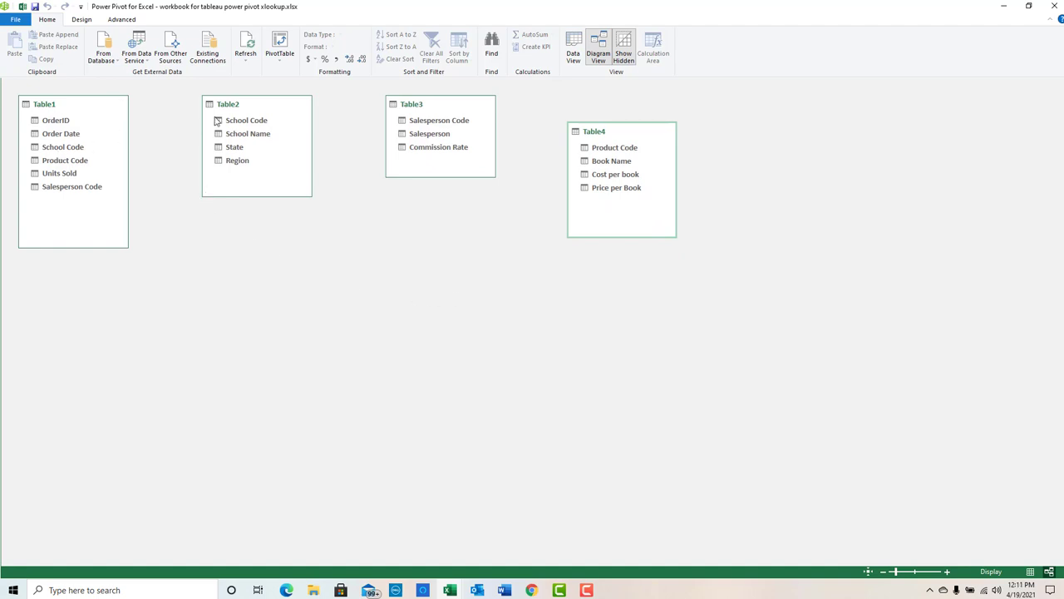
Step: Create a relationship linking School Code in Table1 to School Code in Table2
left_click(72, 150)
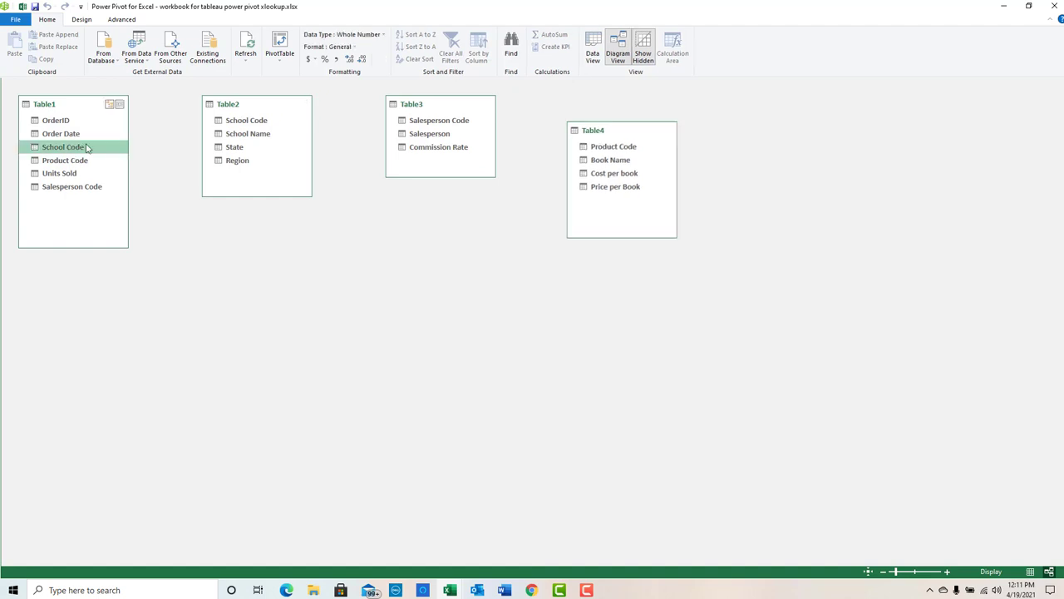
left_click(232, 123)
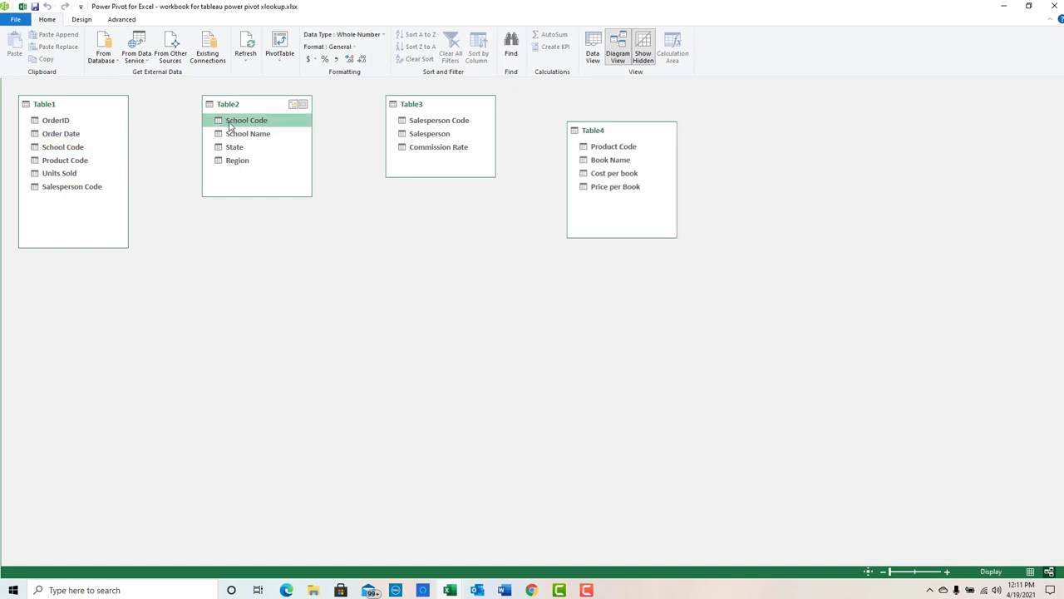
left_click(67, 150)
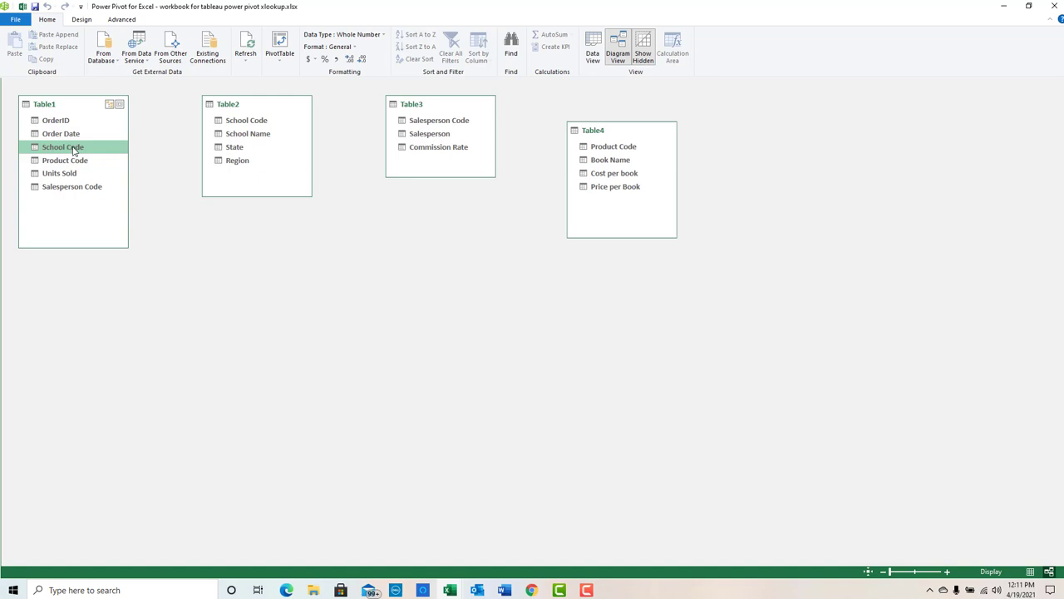
left_click_drag(74, 149, 258, 122)
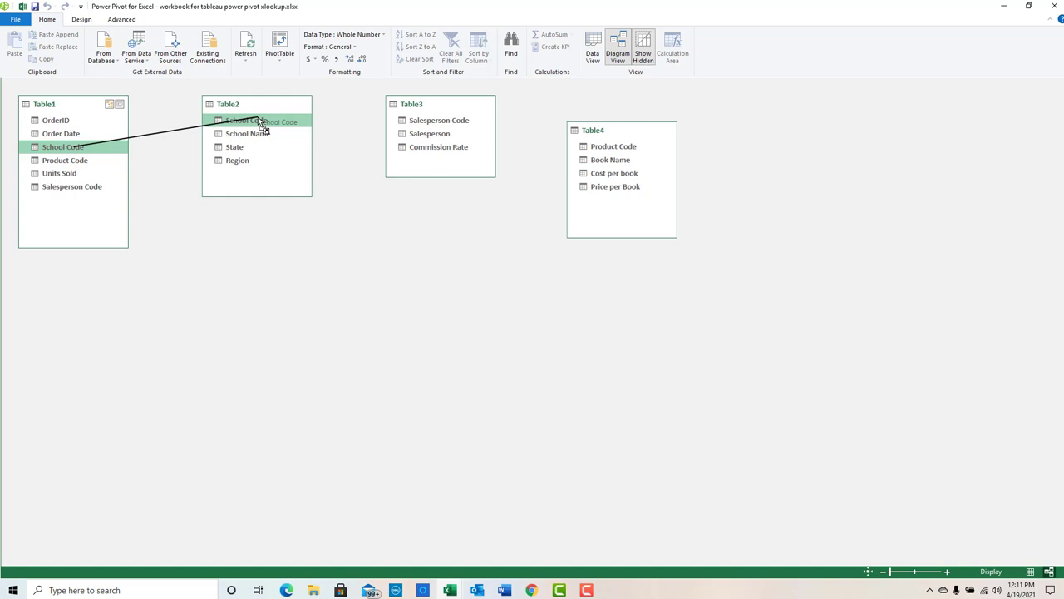
left_click_drag(257, 120, 258, 121)
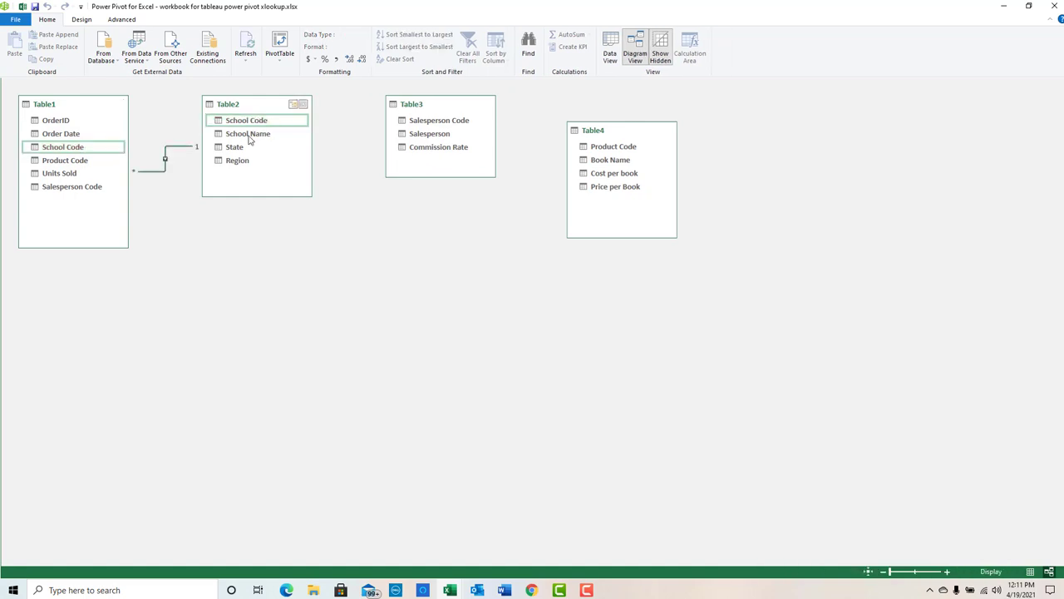
Step: Inspect the tables and columns joined by the Table1–Table2 relationship, and close its settings without changes
left_click(165, 160)
double_click(165, 160)
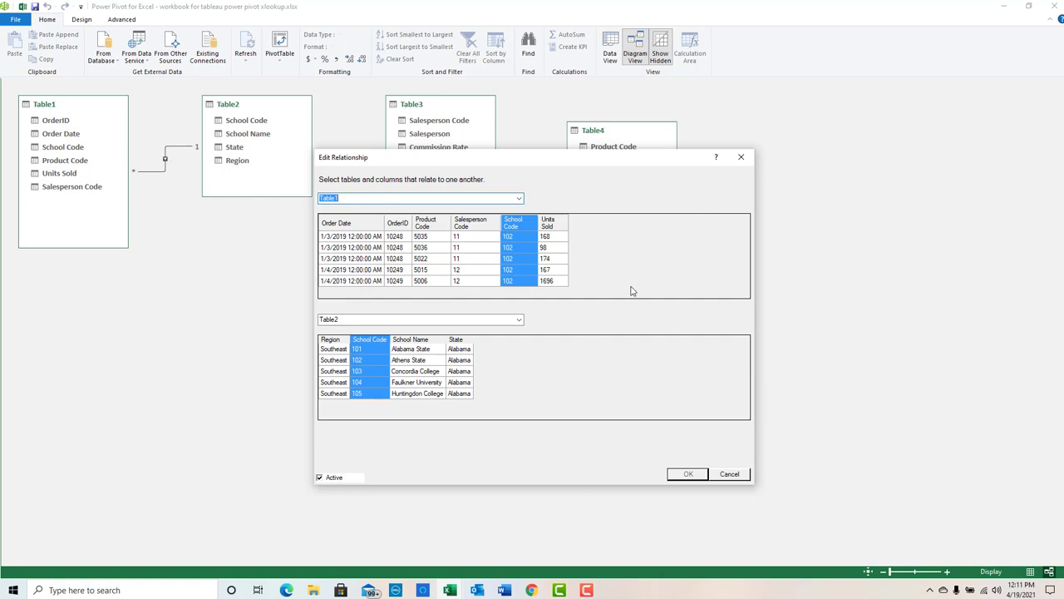
left_click(743, 159)
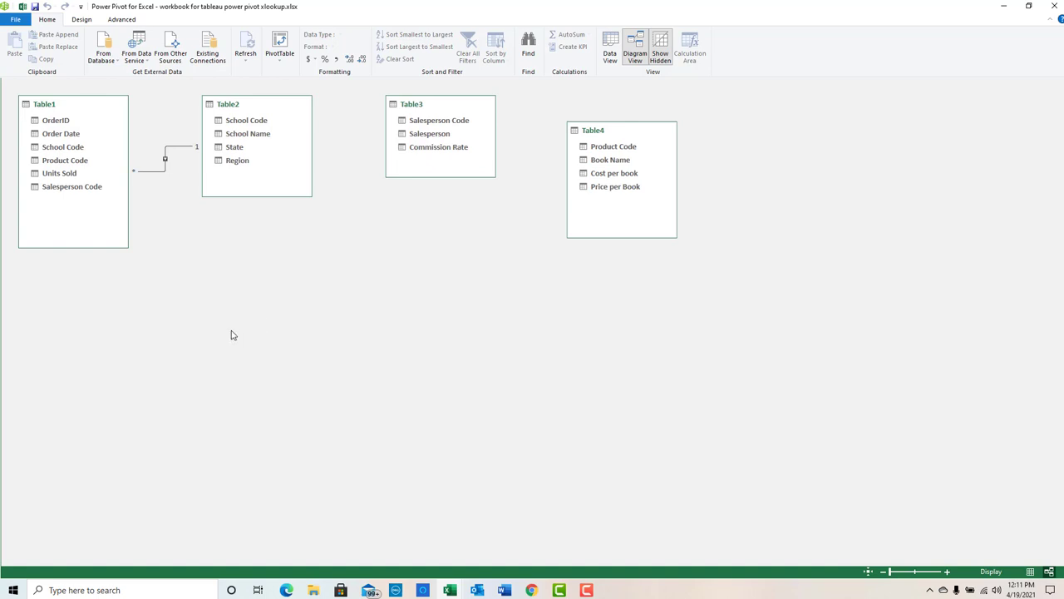
Step: Create a relationship linking Salesperson Code in Table1 to Salesperson Code in Table3
left_click(89, 188)
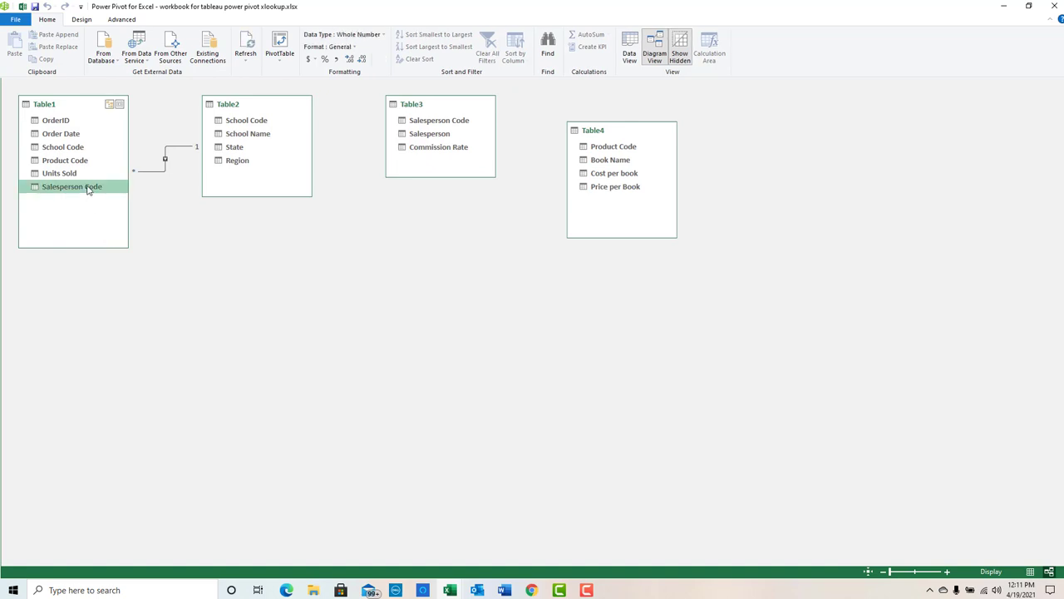
left_click_drag(89, 188, 399, 154)
left_click_drag(420, 136, 426, 123)
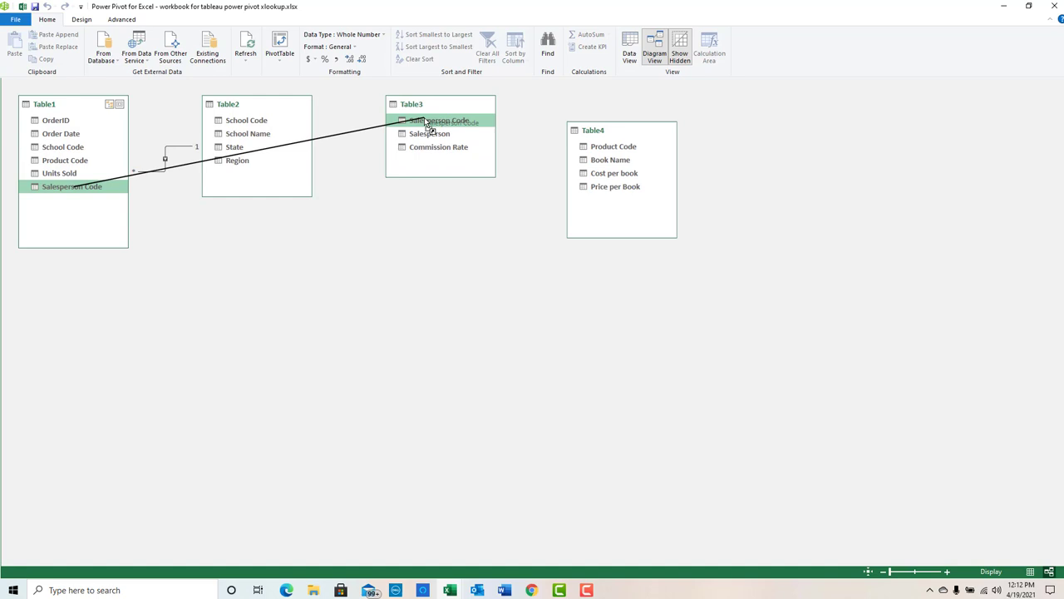
left_click_drag(424, 118, 424, 118)
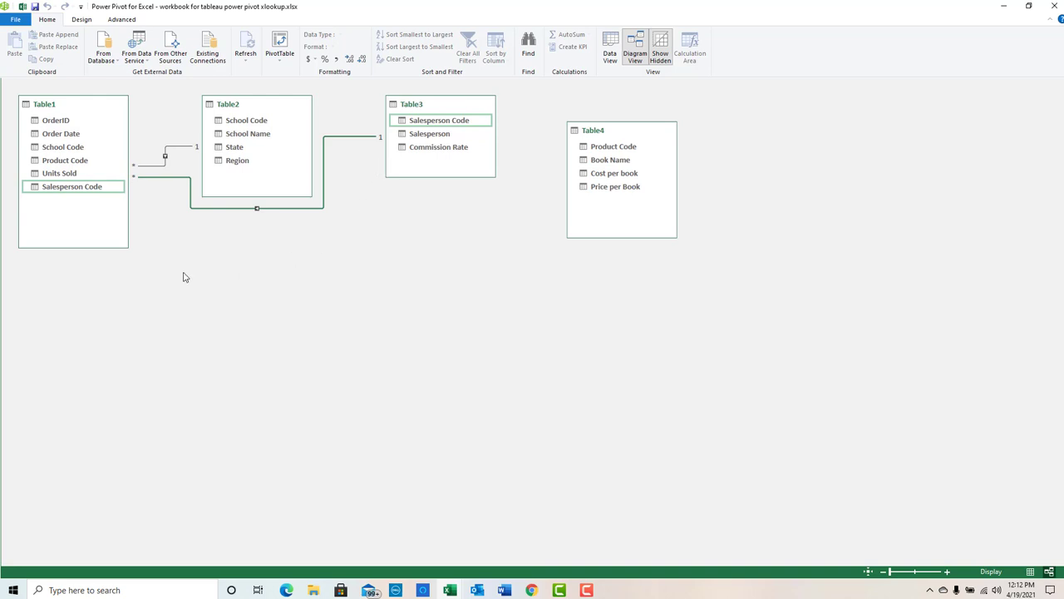
Step: Create a relationship linking Product Code in Table1 to Product Code in Table4
left_click(86, 162)
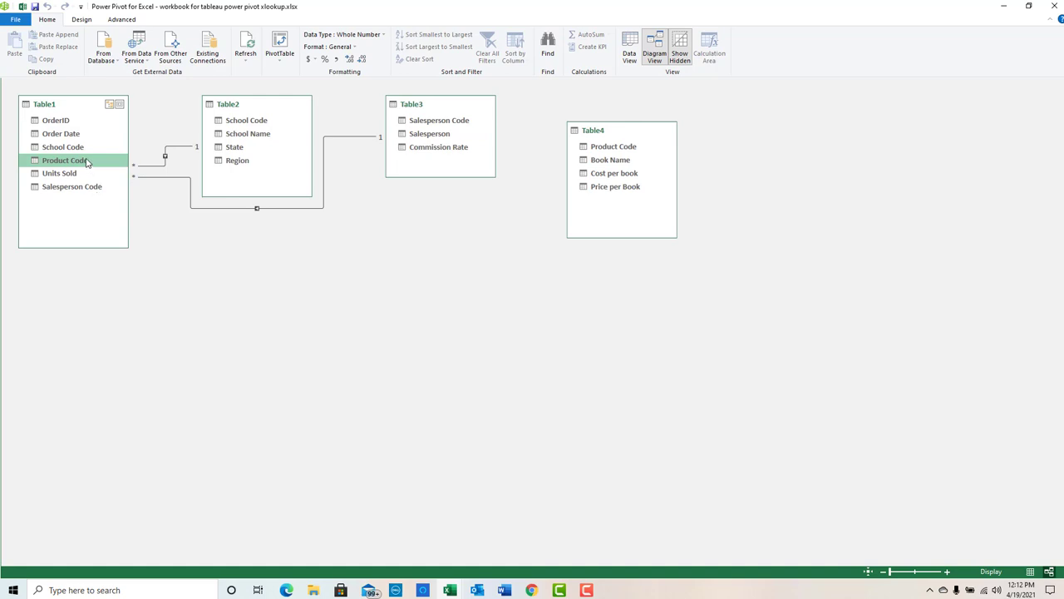
left_click_drag(87, 162, 629, 151)
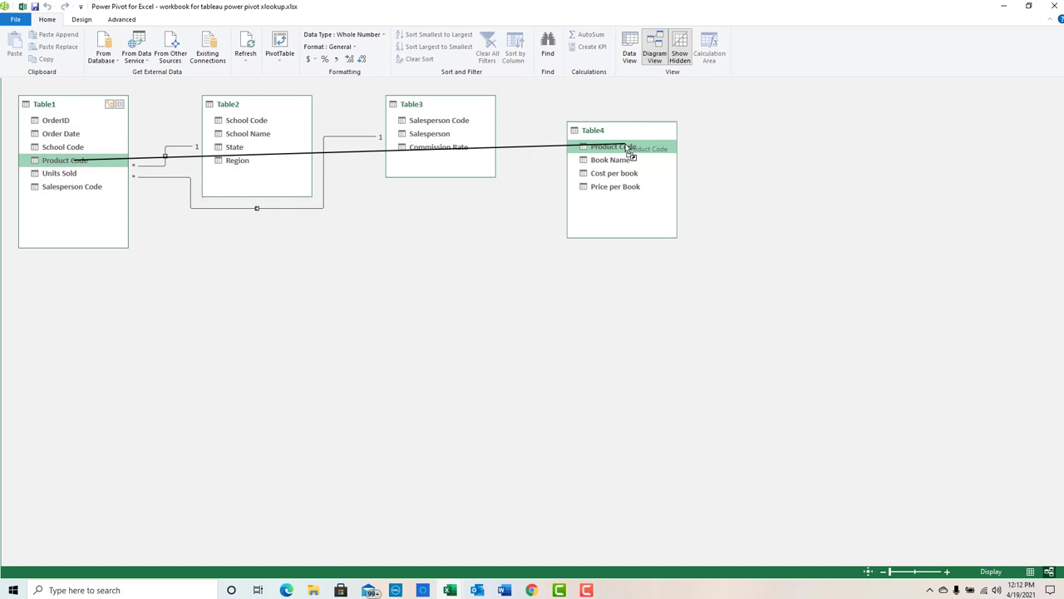
left_click_drag(628, 149, 629, 148)
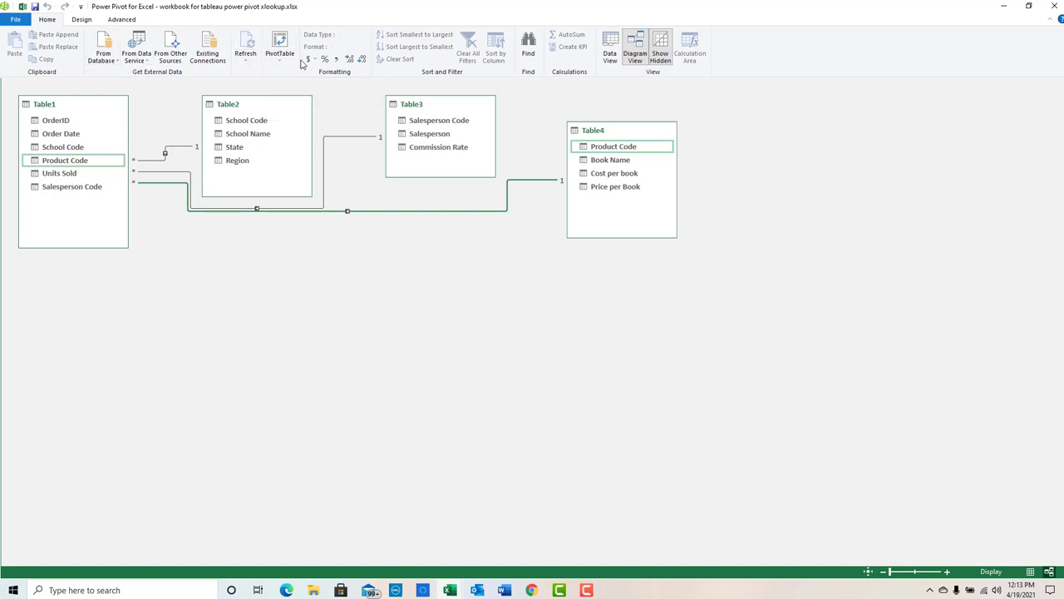
Step: Create a PivotTable from the Data Model on a new worksheet and expand the fields of Table1, Table2, Table3 and Table4
left_click(281, 44)
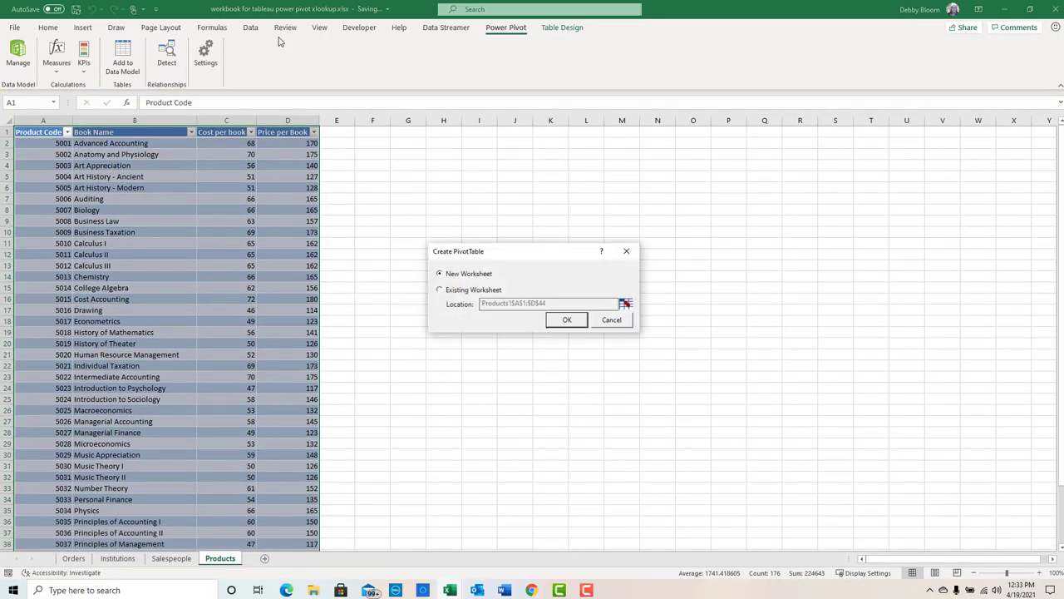
left_click(567, 321)
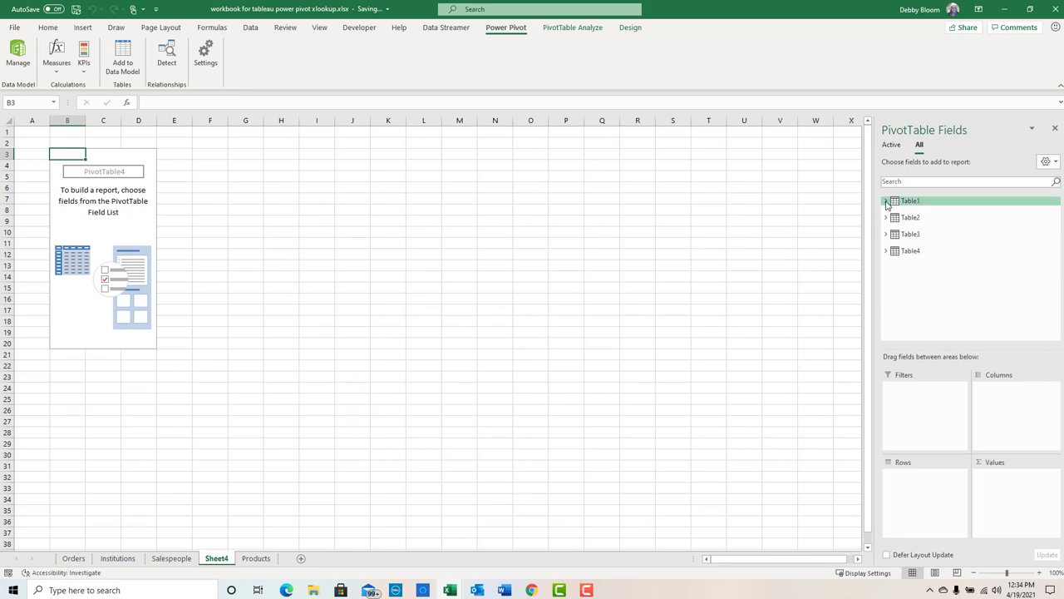
left_click(887, 202)
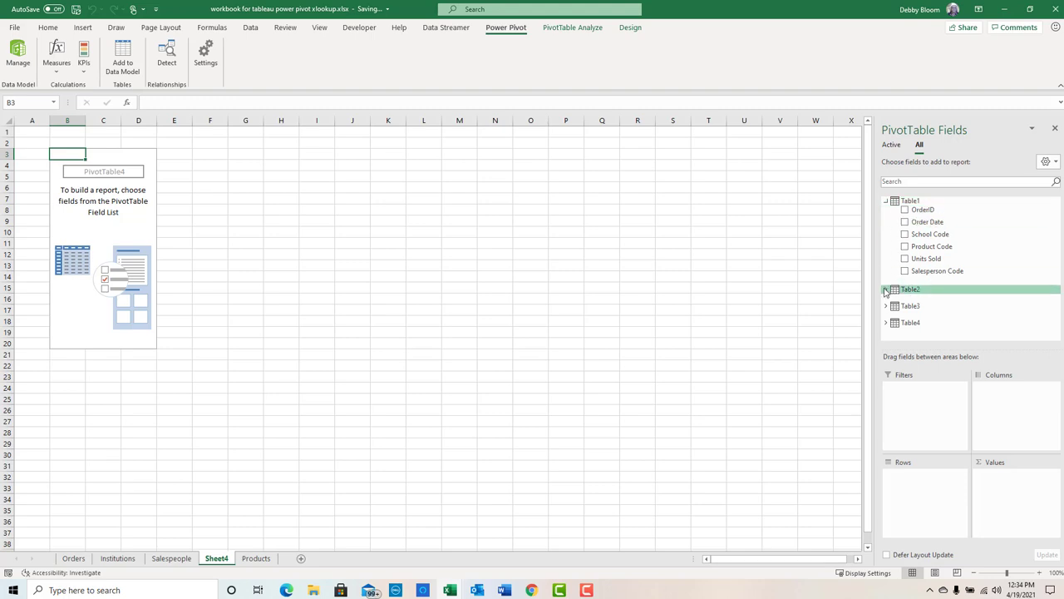
left_click(886, 289)
left_click_drag(1058, 250, 1058, 278)
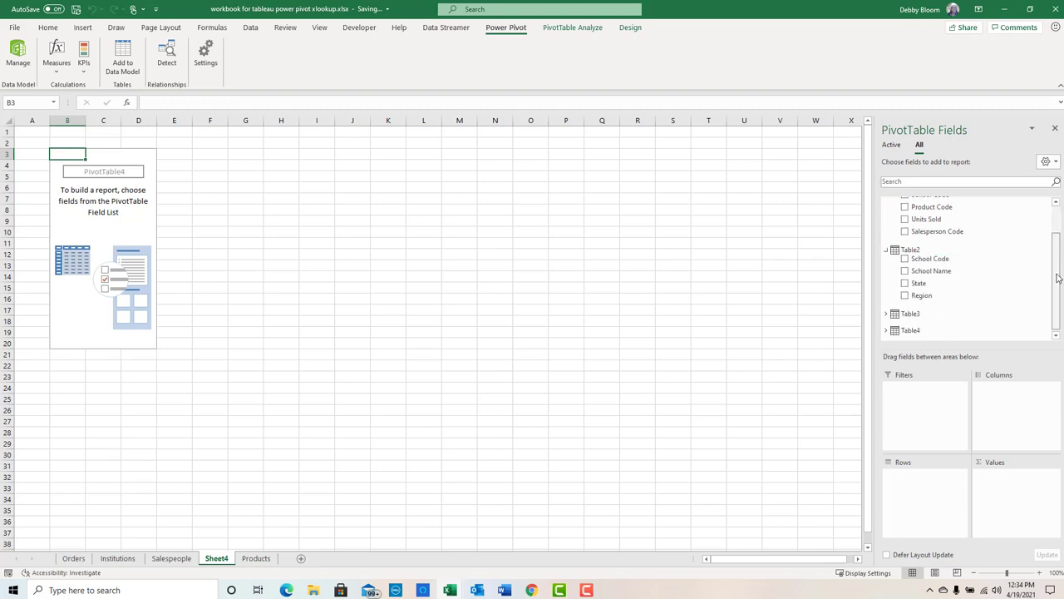
left_click(886, 314)
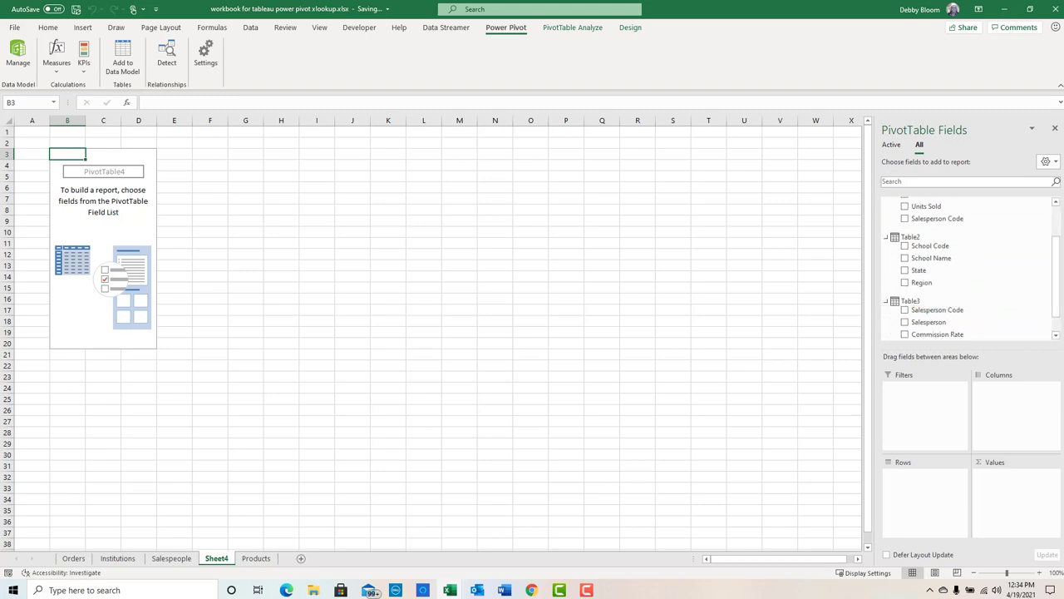
left_click_drag(1058, 280, 1057, 295)
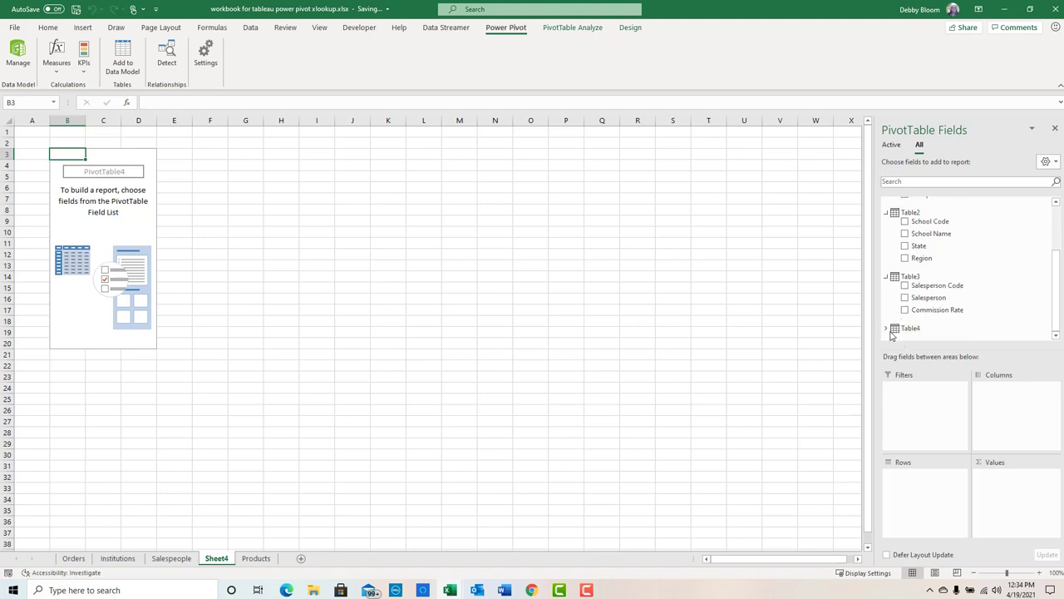
left_click(886, 328)
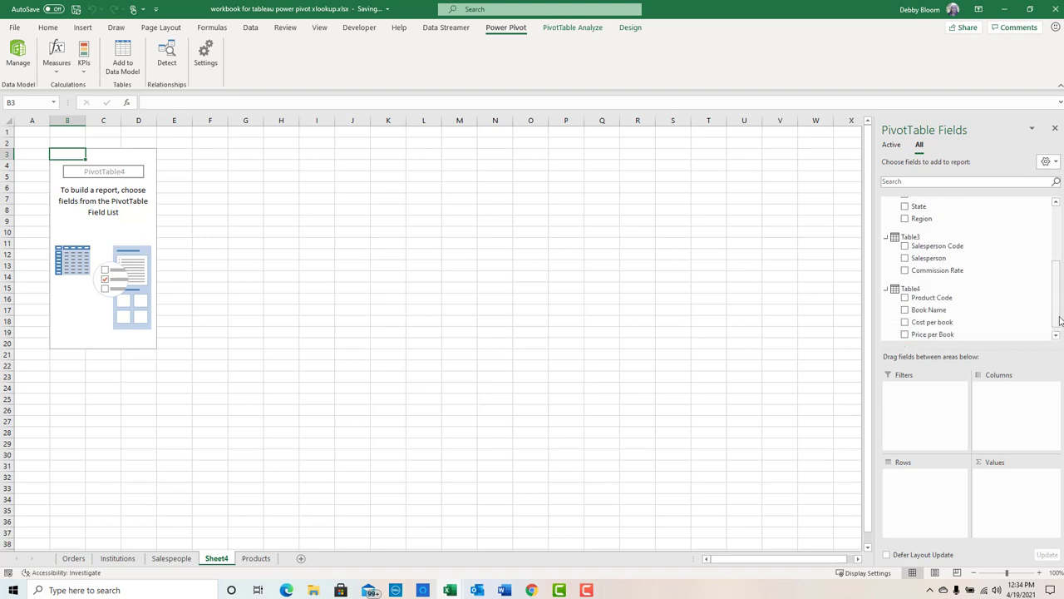
left_click_drag(1060, 320, 1059, 326)
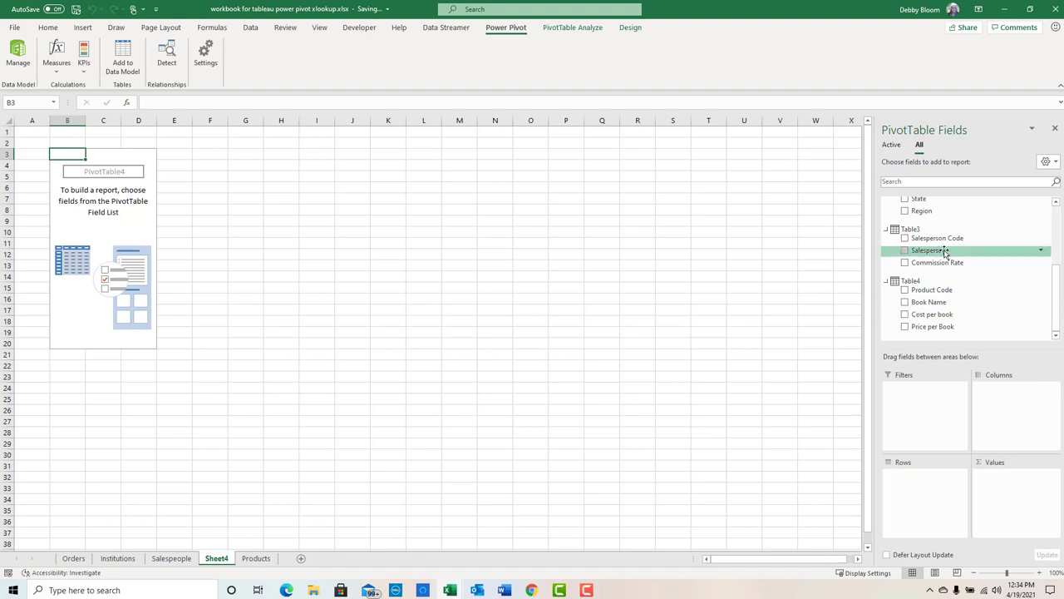
Step: Put Salesperson and Book Name in the PivotTable's rows, in that order, and Units Sold from Table1 in its values
left_click_drag(945, 252, 928, 489)
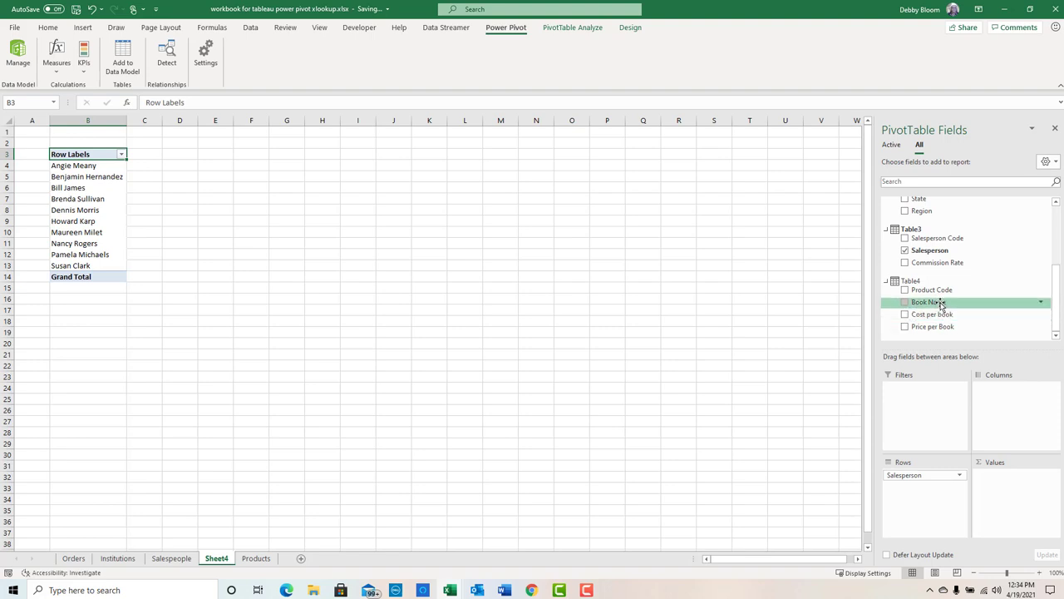
left_click_drag(940, 306, 936, 490)
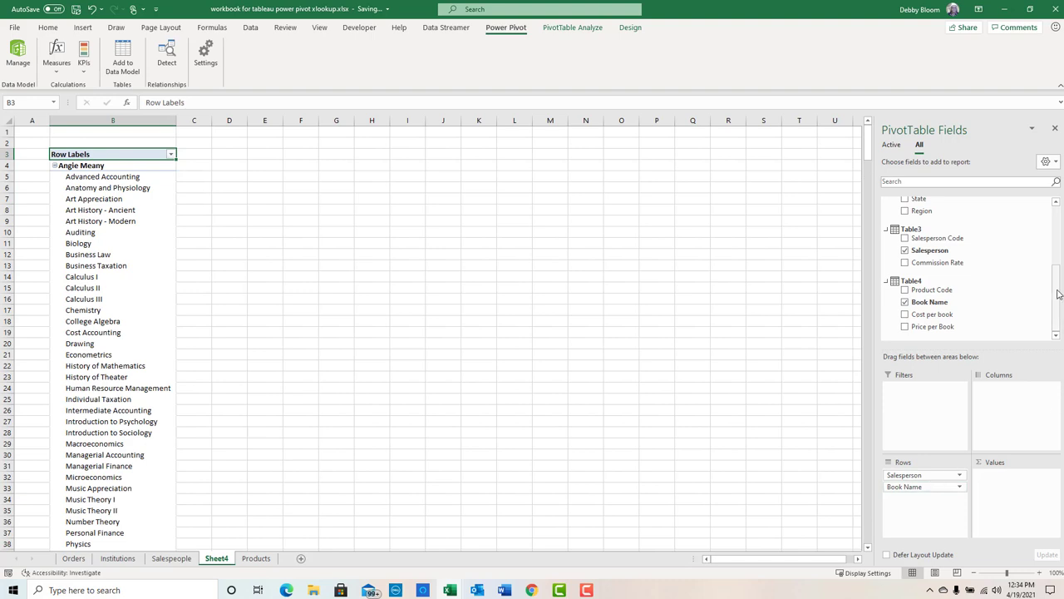
left_click_drag(1057, 294, 1061, 210)
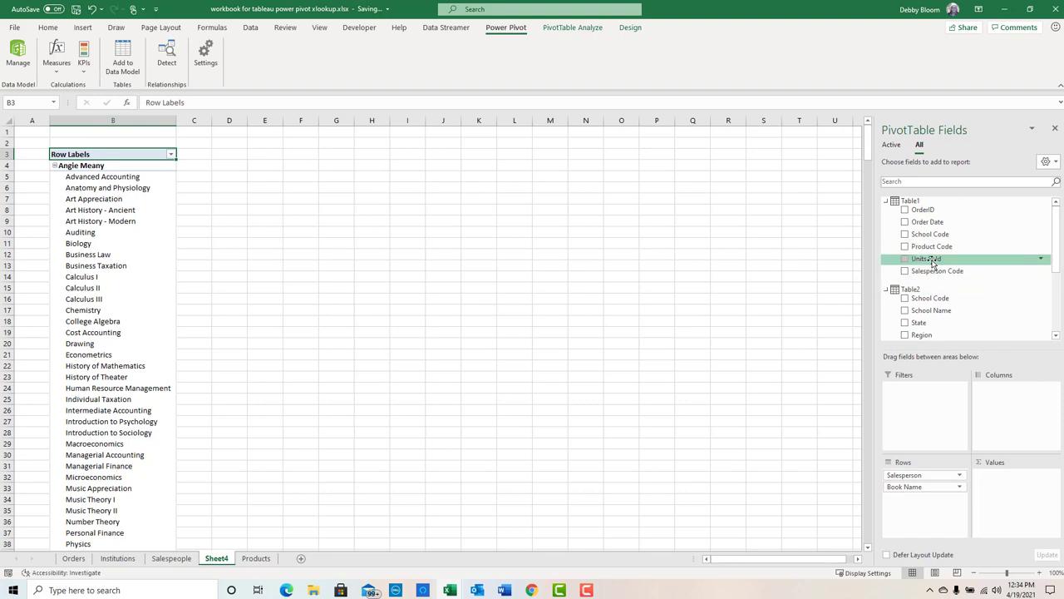
left_click_drag(933, 263, 993, 482)
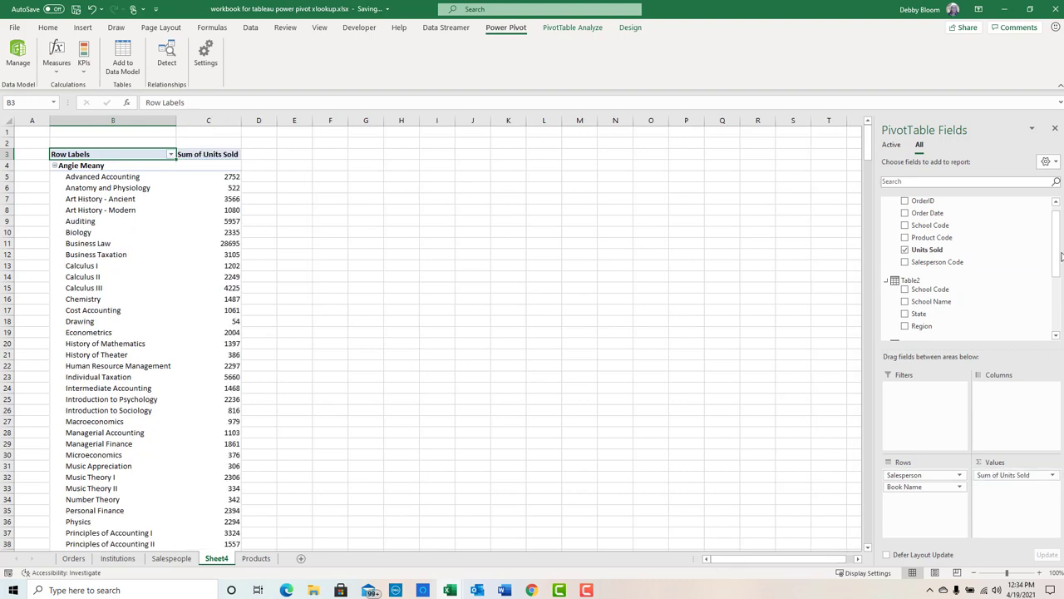
Step: Add Price per Book from Table4 to the PivotTable's values and dismiss the table relationships notice
left_click_drag(1059, 248, 1058, 315)
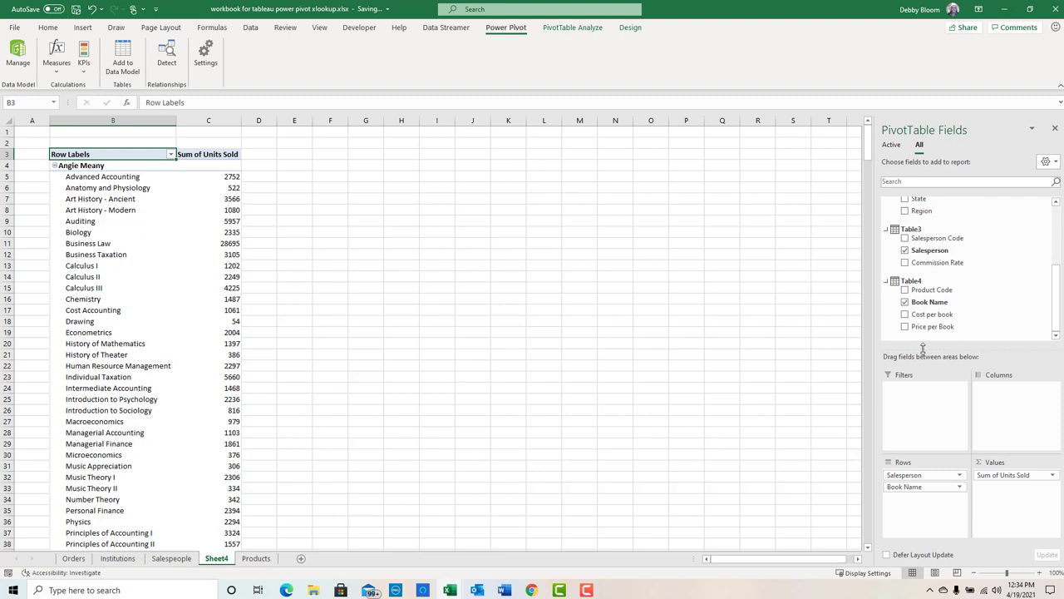
left_click_drag(920, 327, 1002, 499)
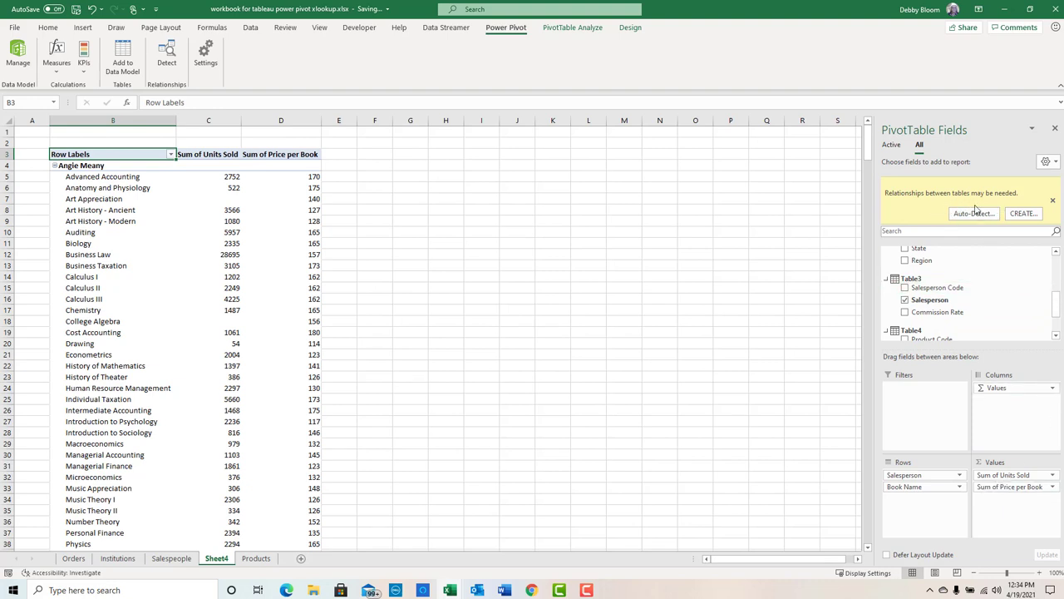
left_click(1052, 202)
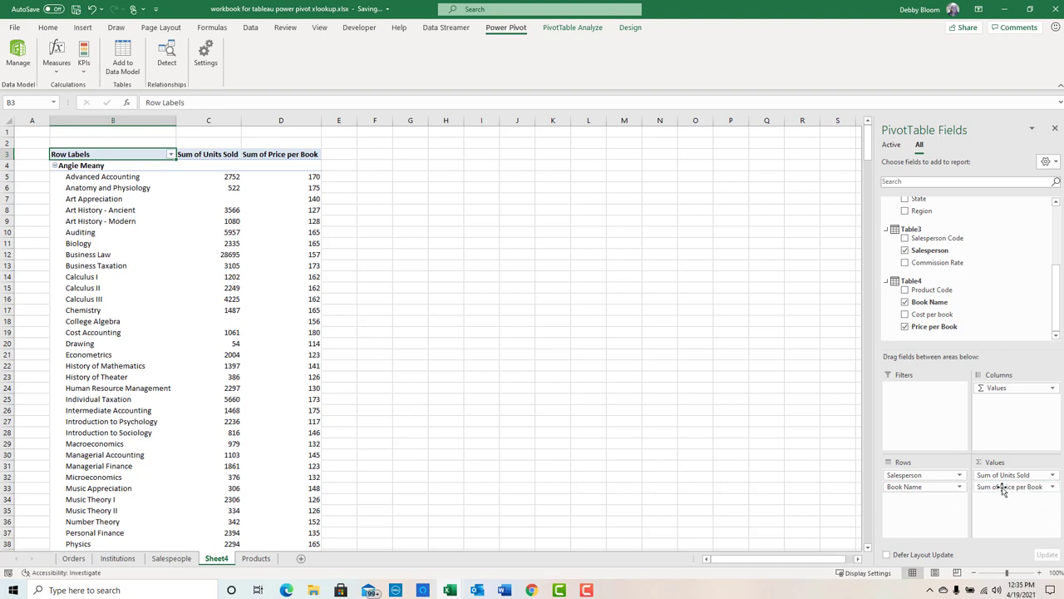
Step: Summarize the PivotTable's Price per Book values by Average
left_click(1053, 488)
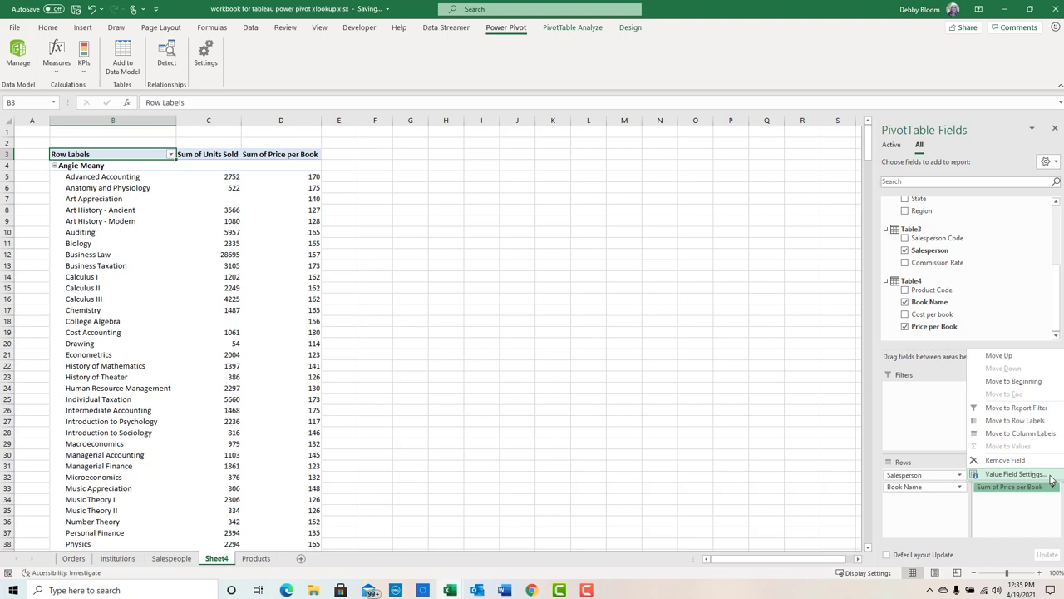
left_click(1016, 474)
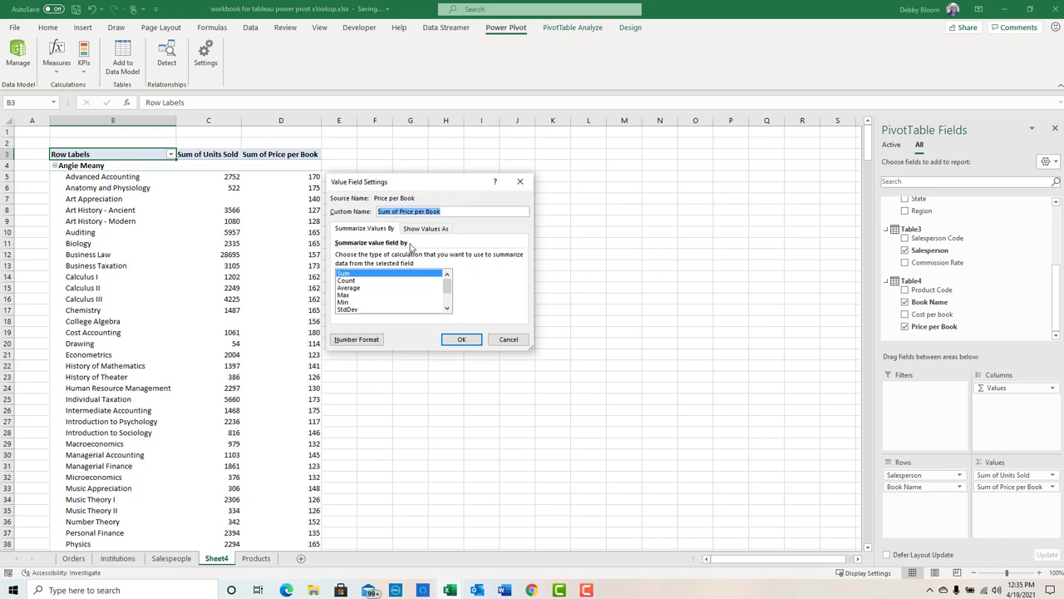
left_click(349, 289)
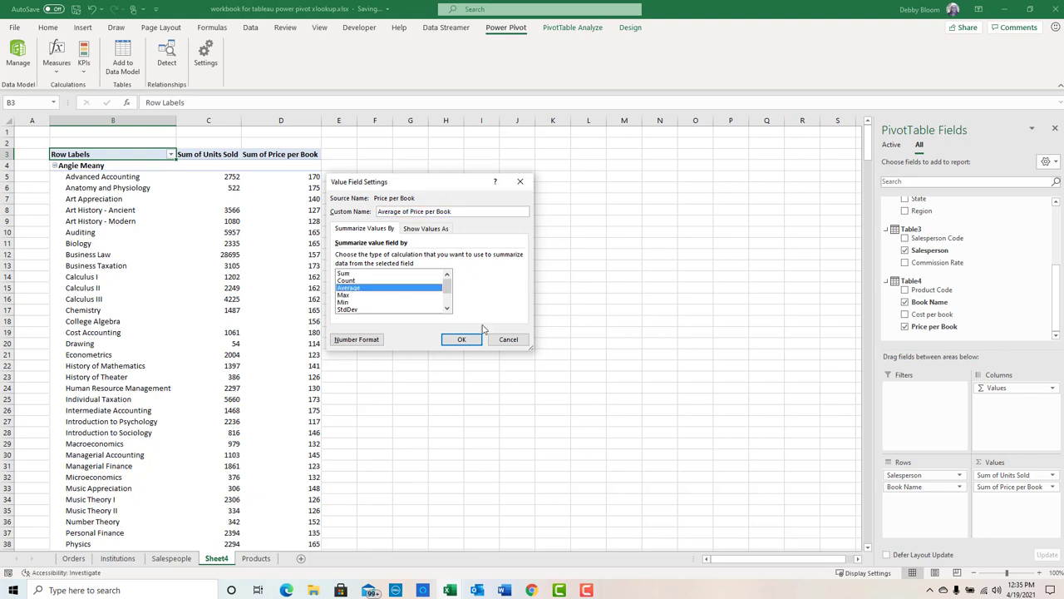
left_click(463, 341)
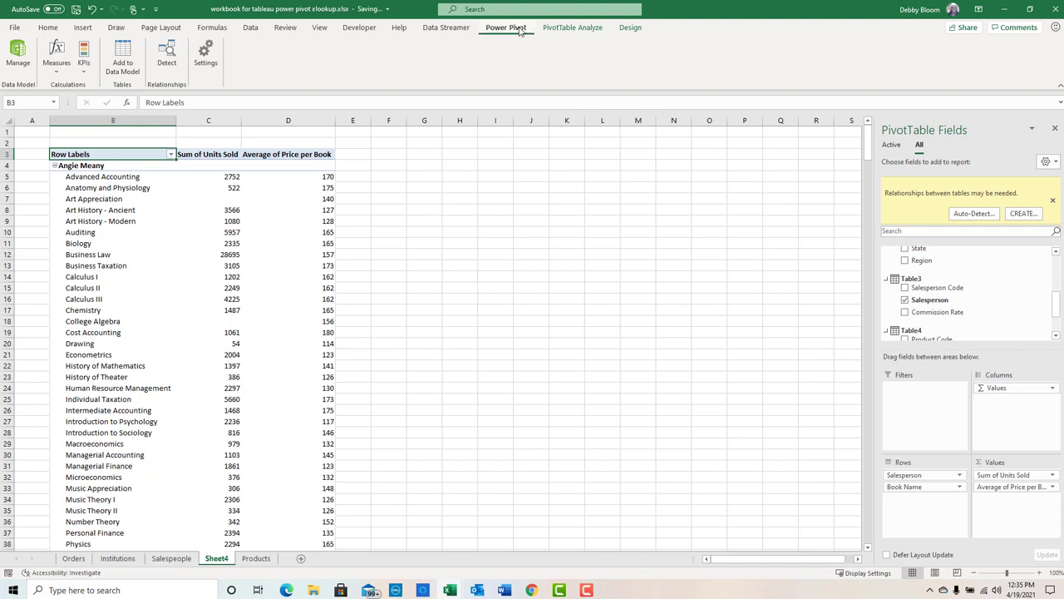
Step: Start a new measure named Revenue in Table4
left_click(59, 64)
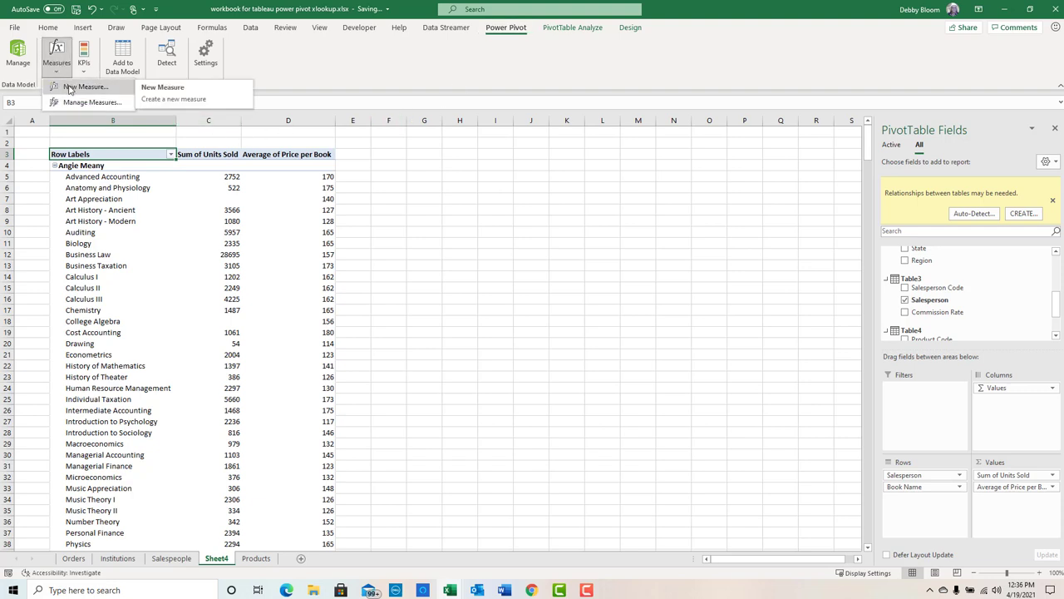
left_click(83, 86)
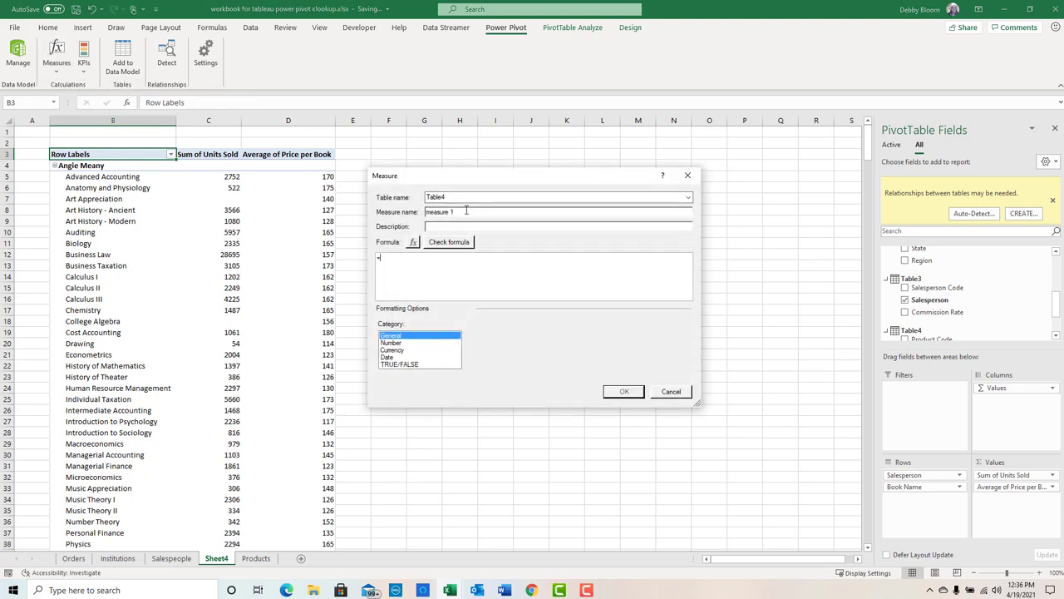
left_click_drag(459, 211, 365, 213)
type("Revenue")
left_click(689, 198)
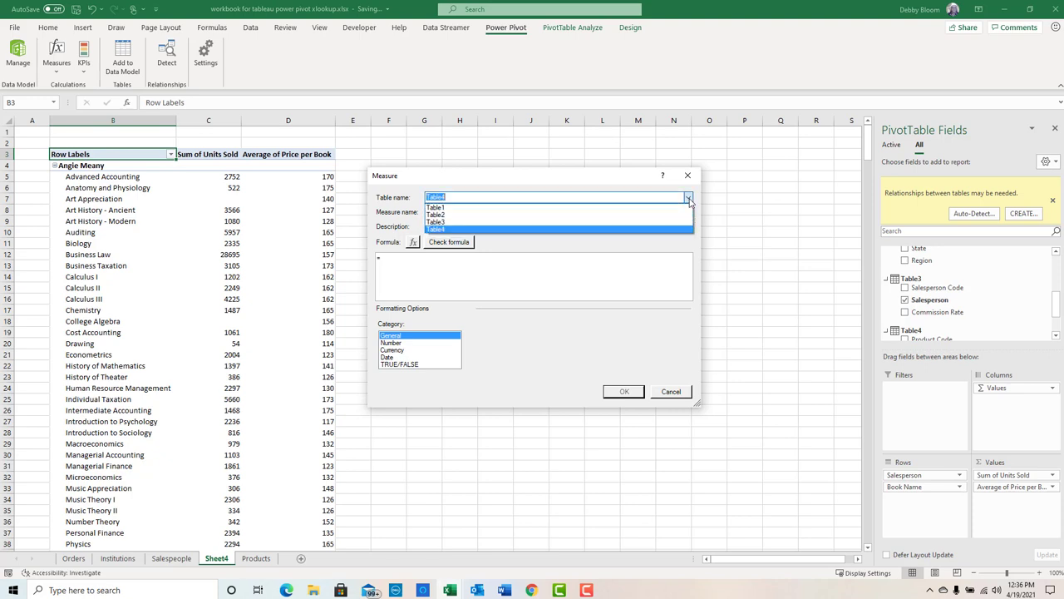
left_click(689, 200)
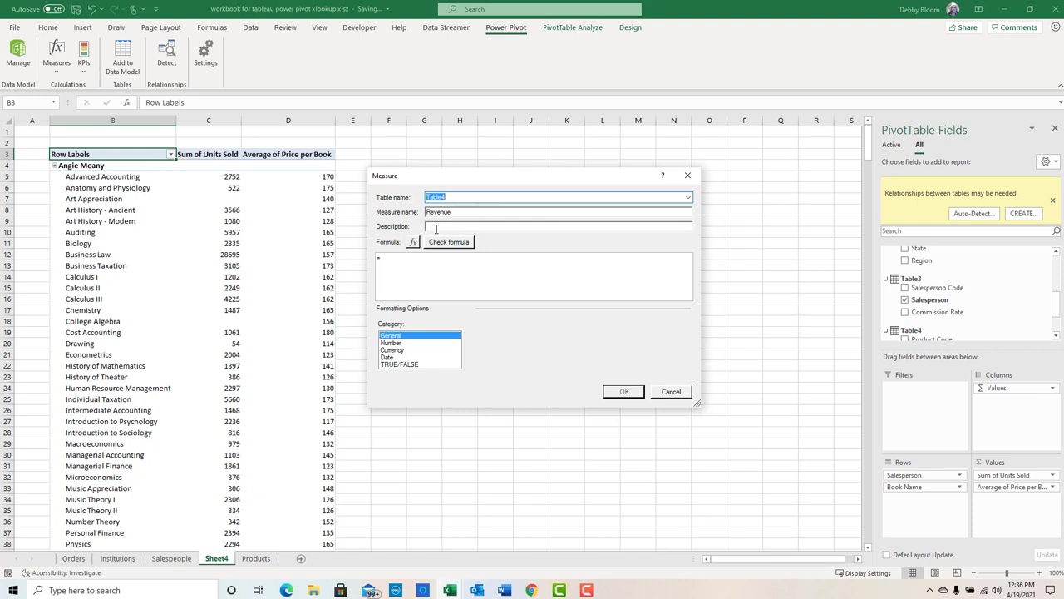
Step: Give the Revenue measure the formula =[Sum of Units Sold]*[Average of Price per Book] and create it
left_click(398, 259)
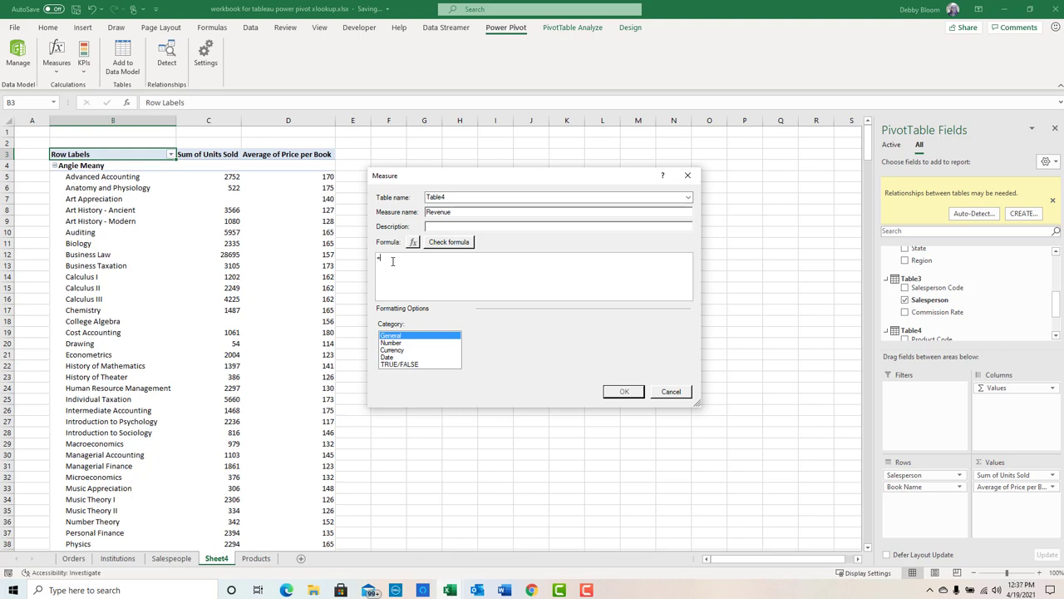
type("[")
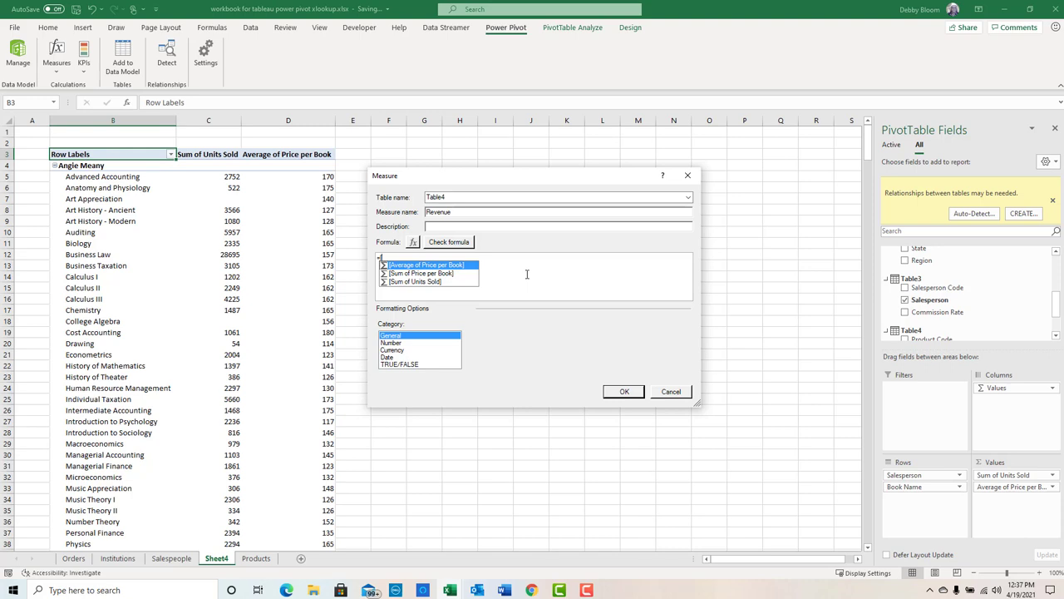
double_click(416, 281)
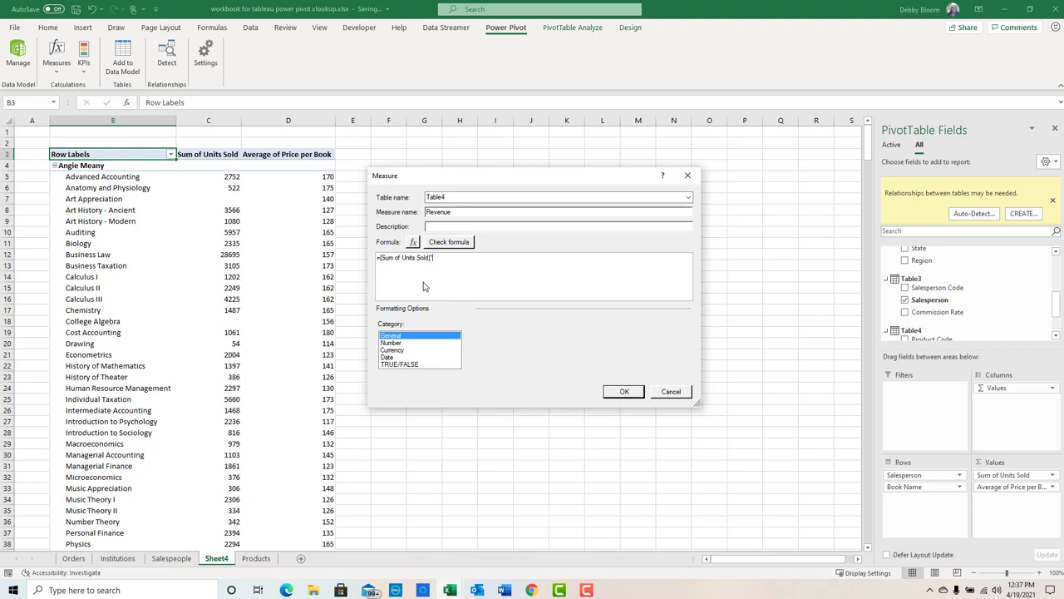
type("[")
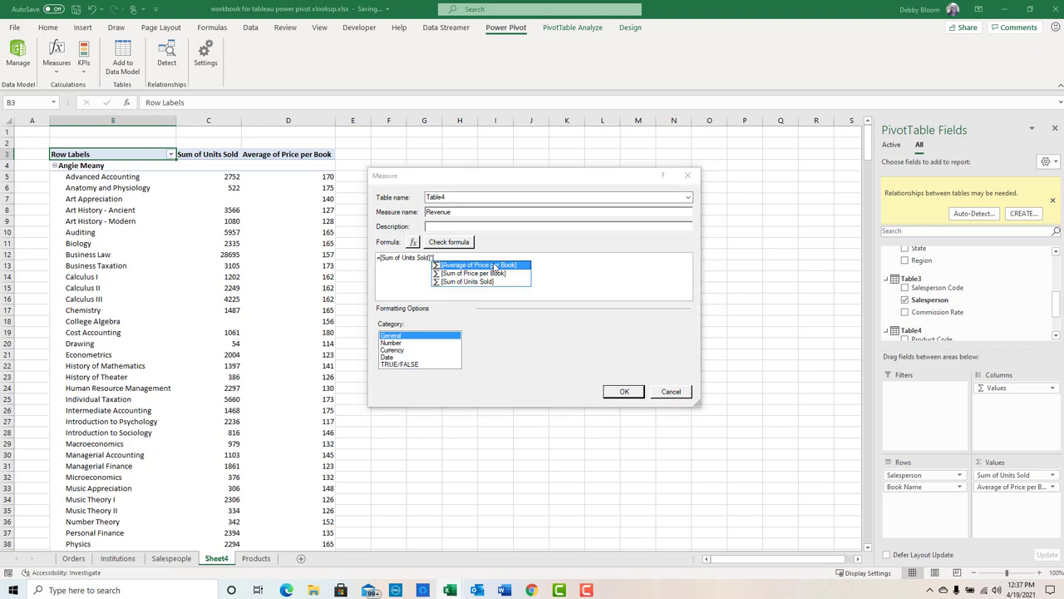
double_click(494, 267)
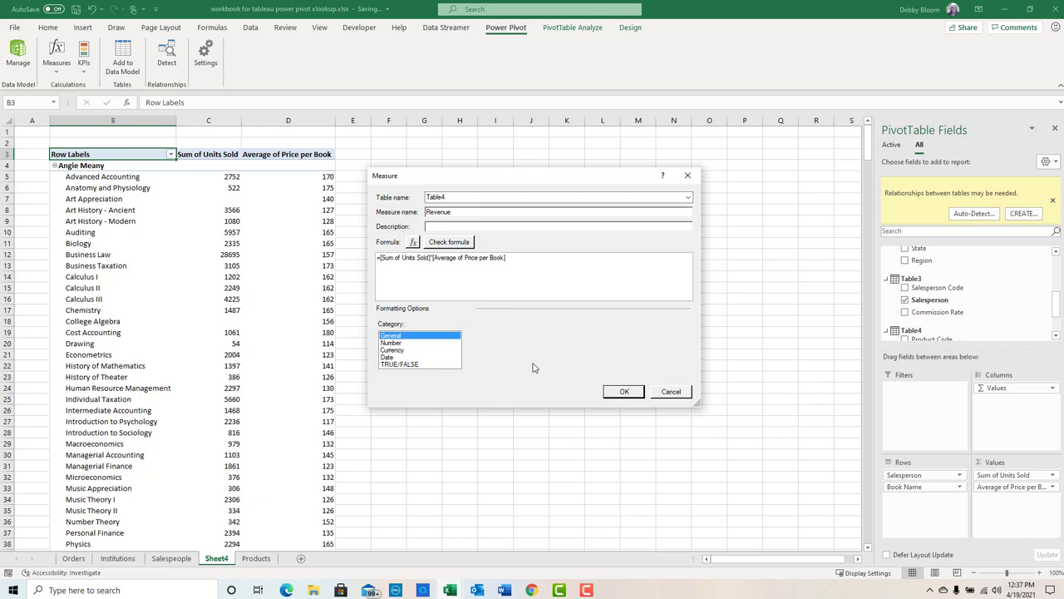
left_click(619, 396)
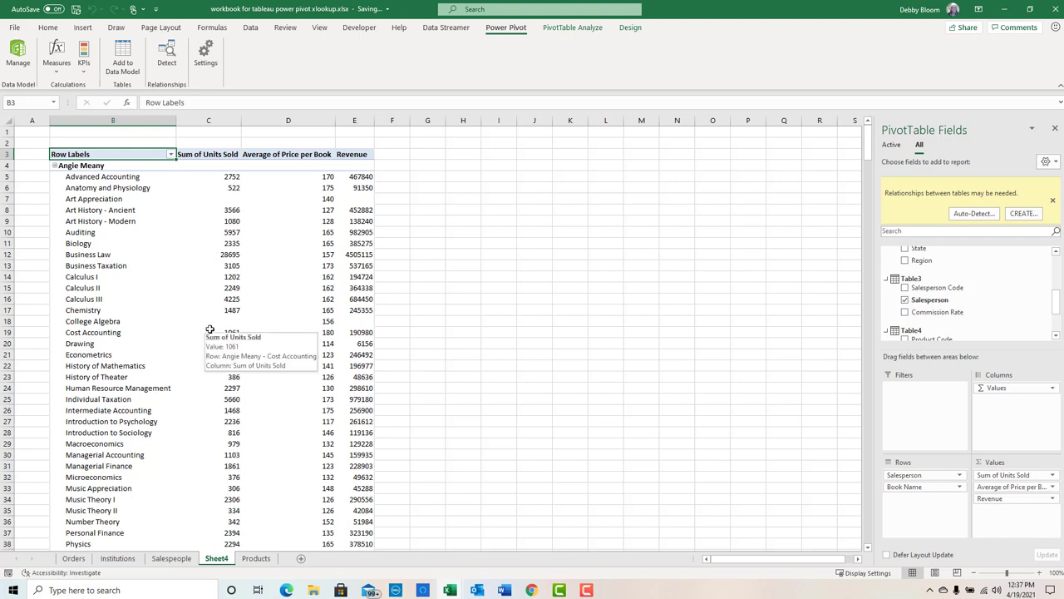
Step: Collapse the book rows under all ten salespeople in the PivotTable
left_click(55, 165)
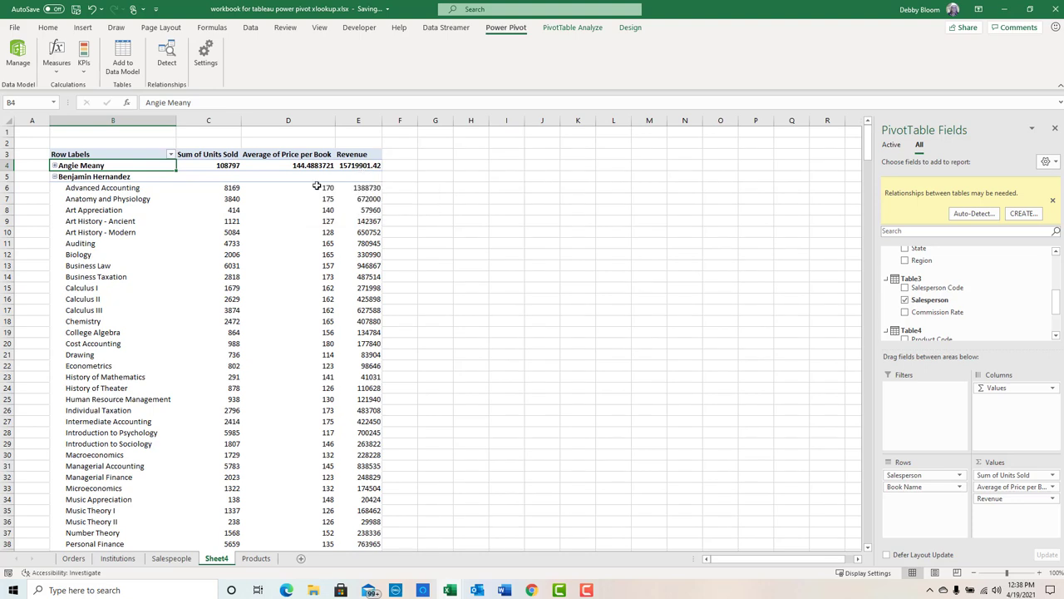
left_click(55, 177)
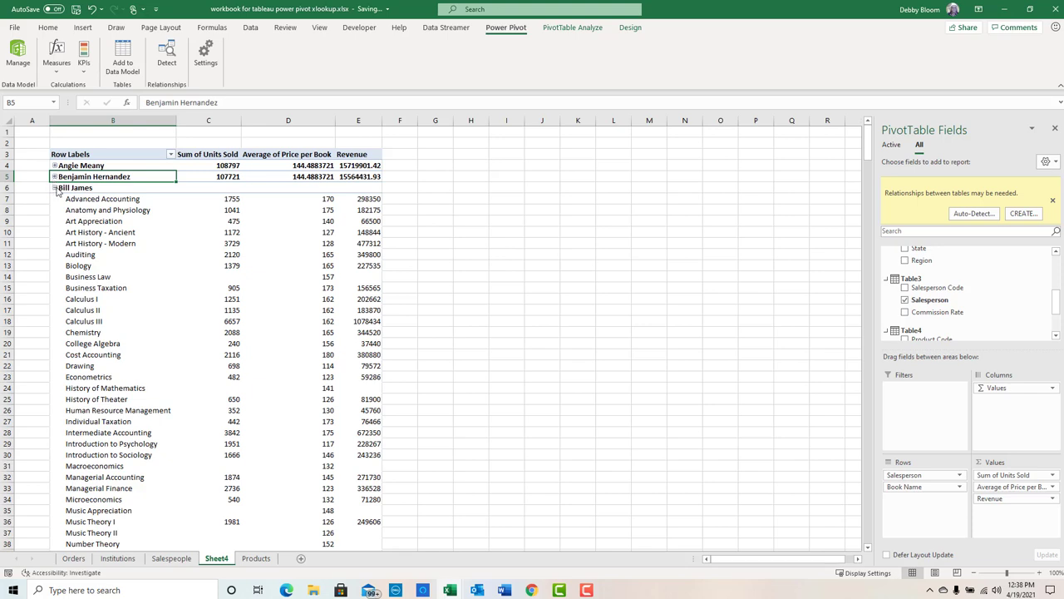
left_click(55, 188)
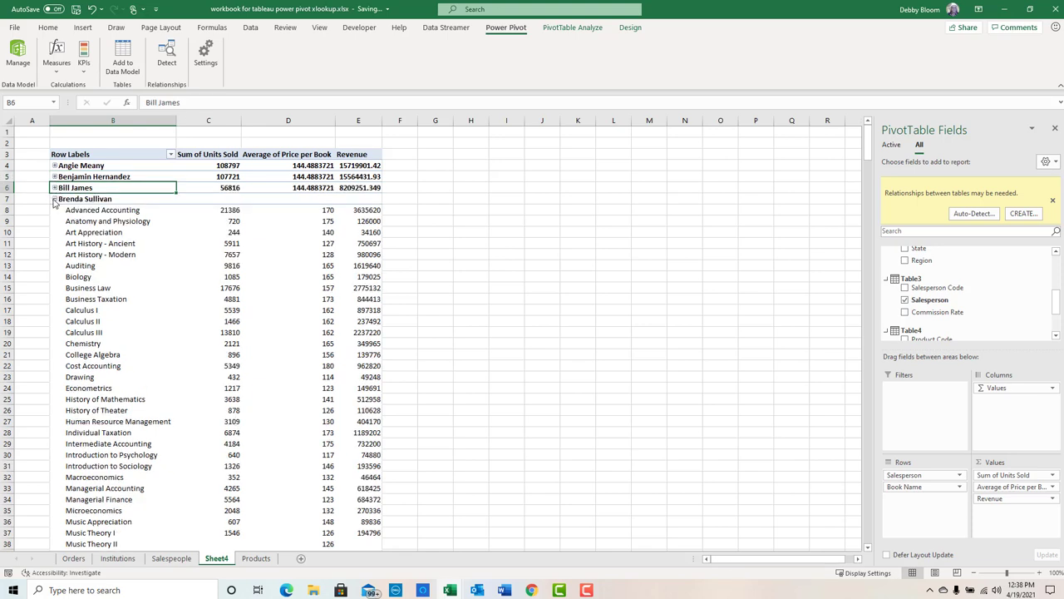
left_click(55, 200)
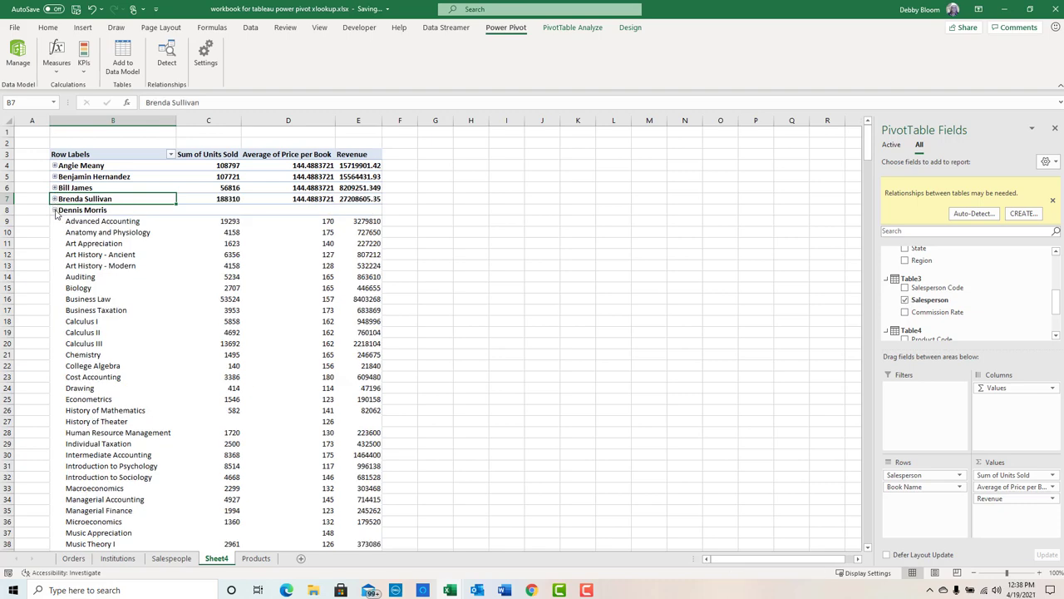
left_click(55, 211)
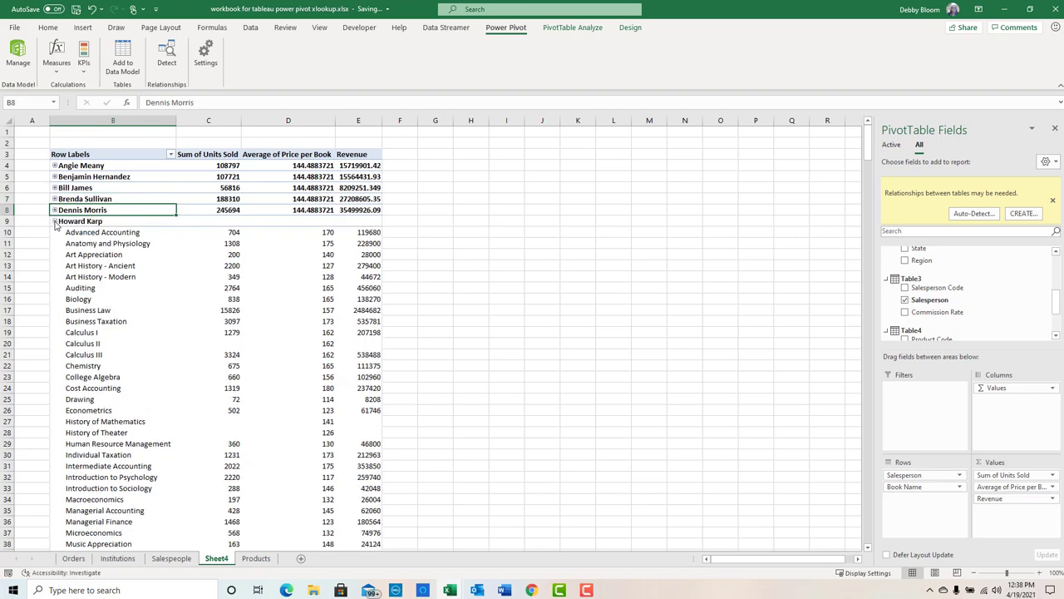
left_click(55, 222)
left_click(54, 232)
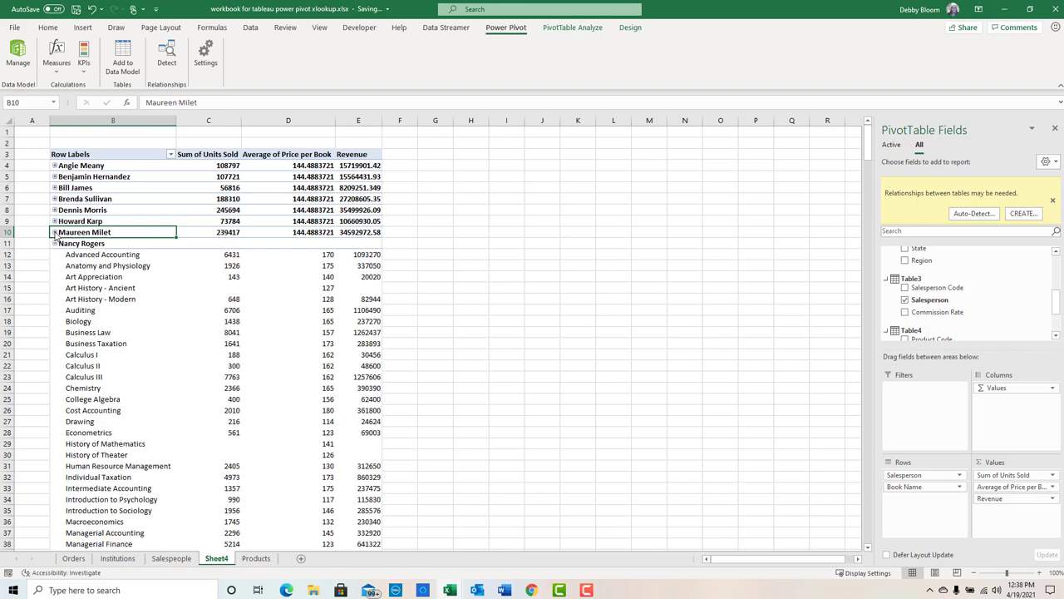
left_click(54, 244)
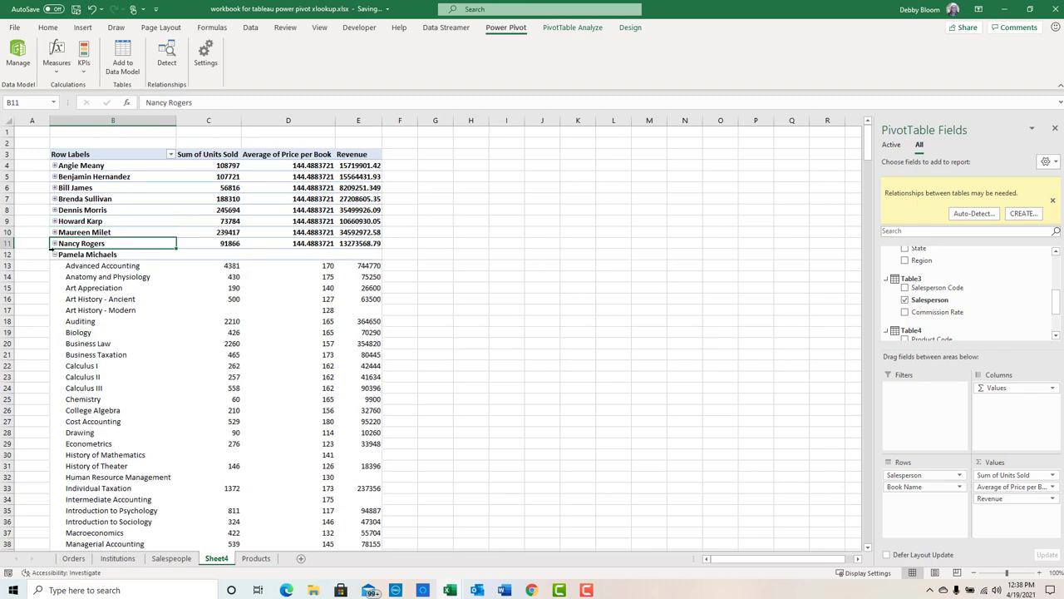
left_click(55, 254)
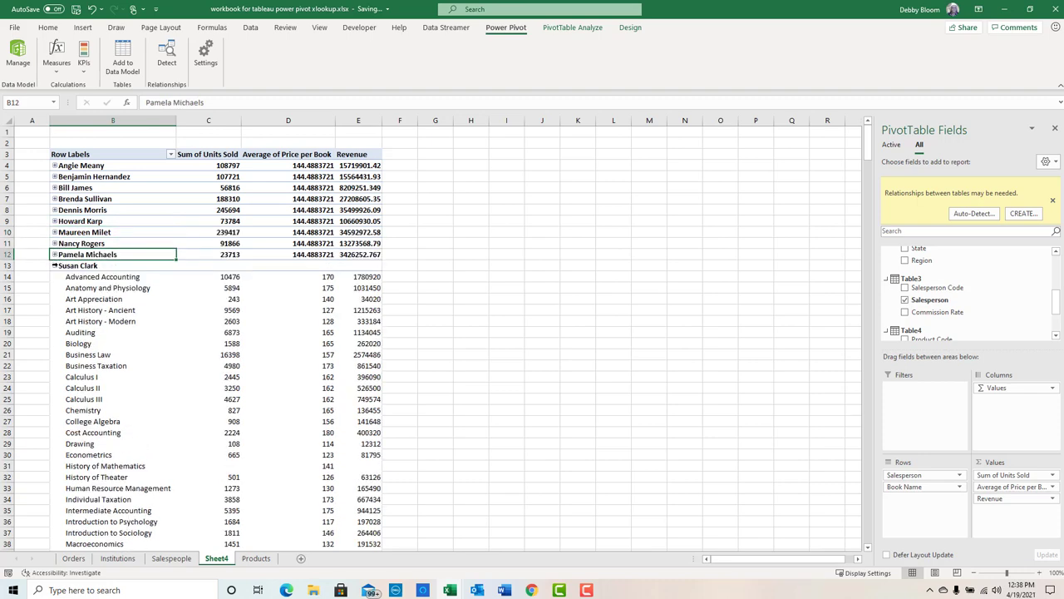
left_click(55, 265)
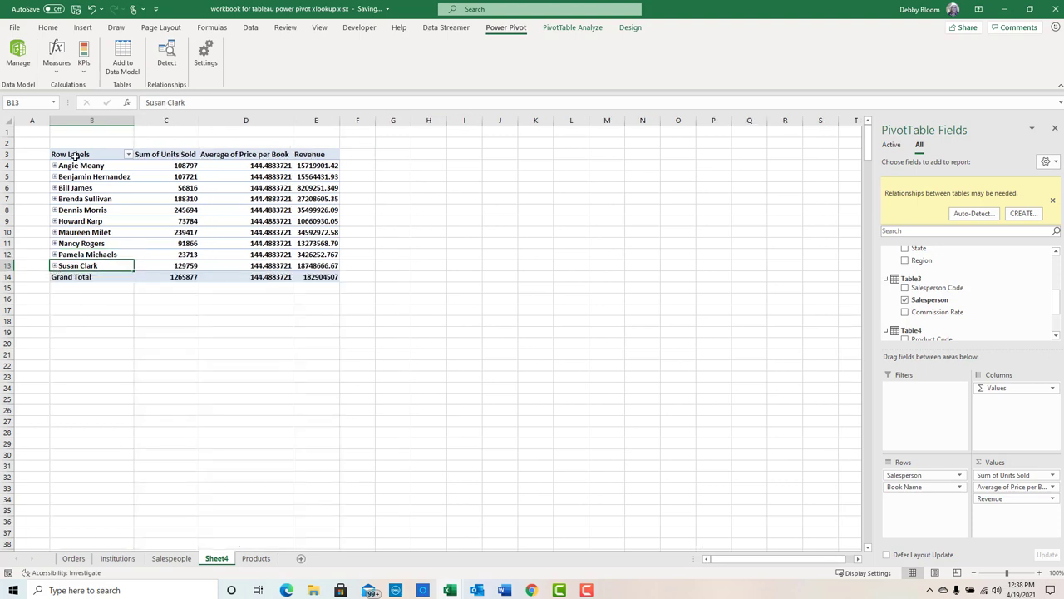
Step: Format the whole PivotTable's numbers in comma style with no decimals
left_click_drag(75, 157, 339, 279)
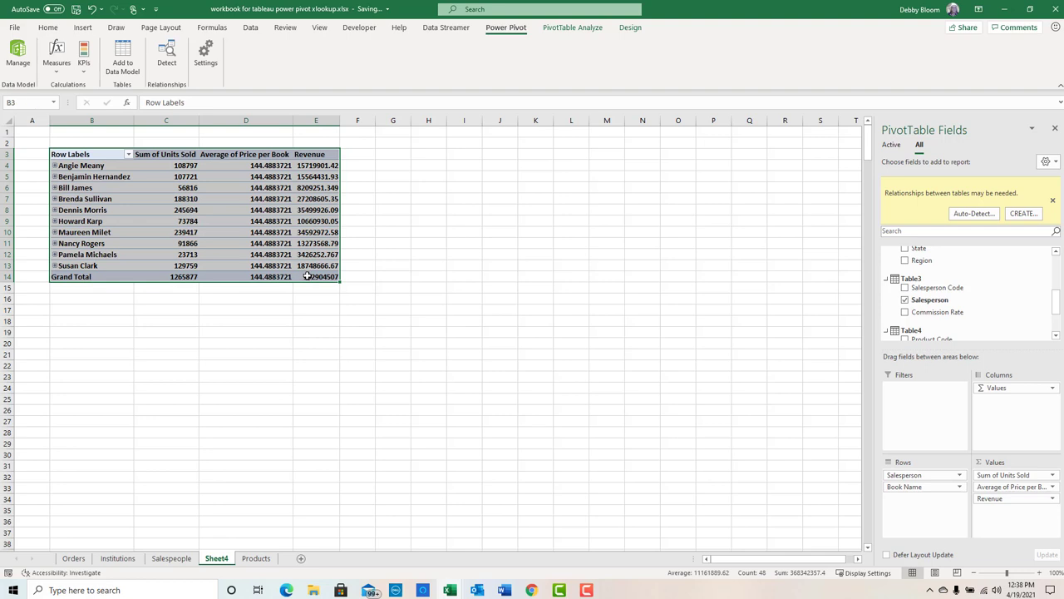
left_click(50, 29)
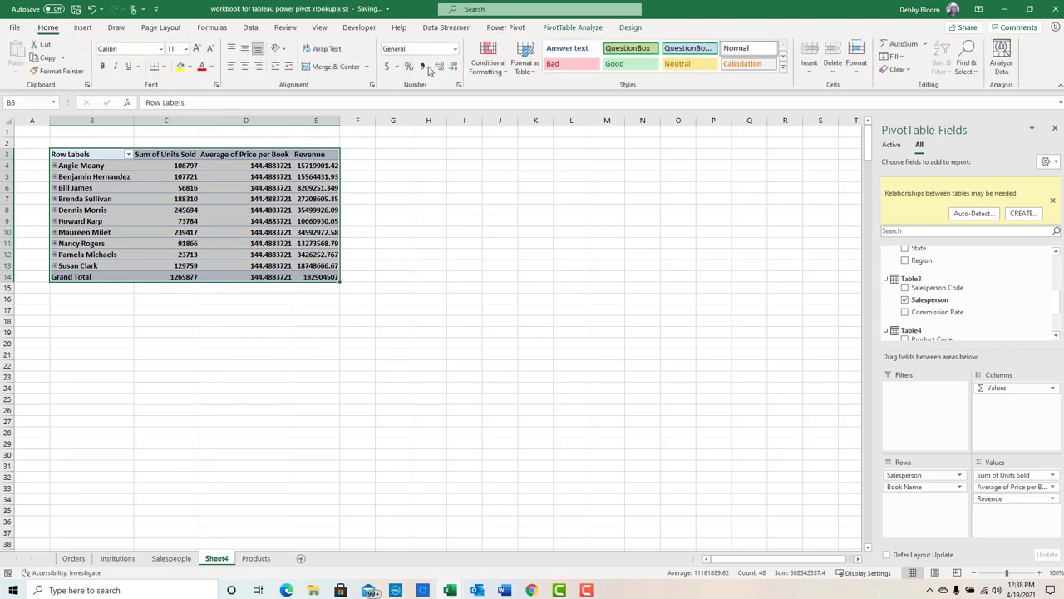
left_click(423, 67)
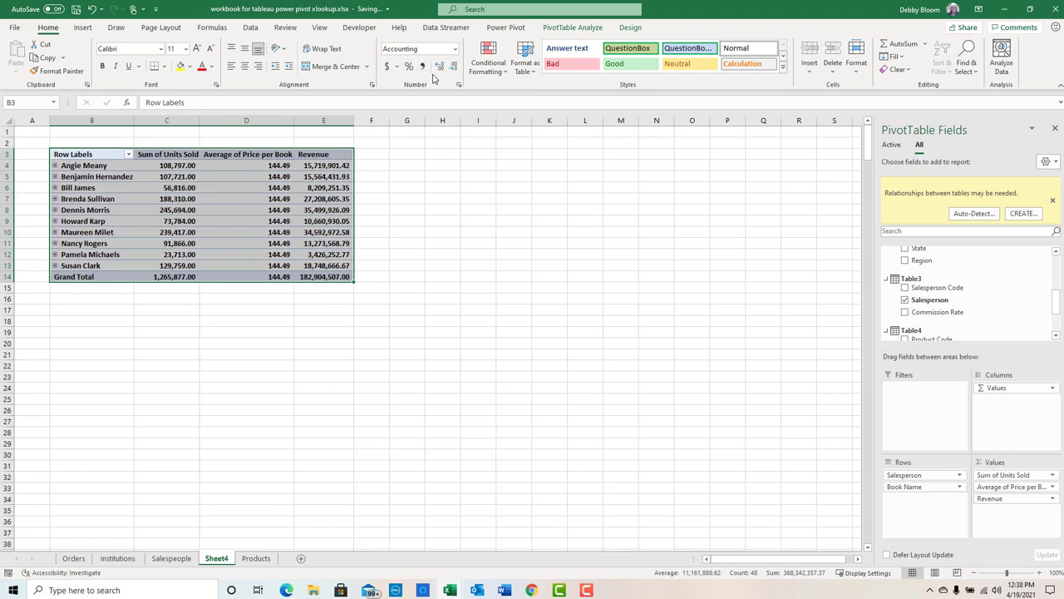
left_click(454, 69)
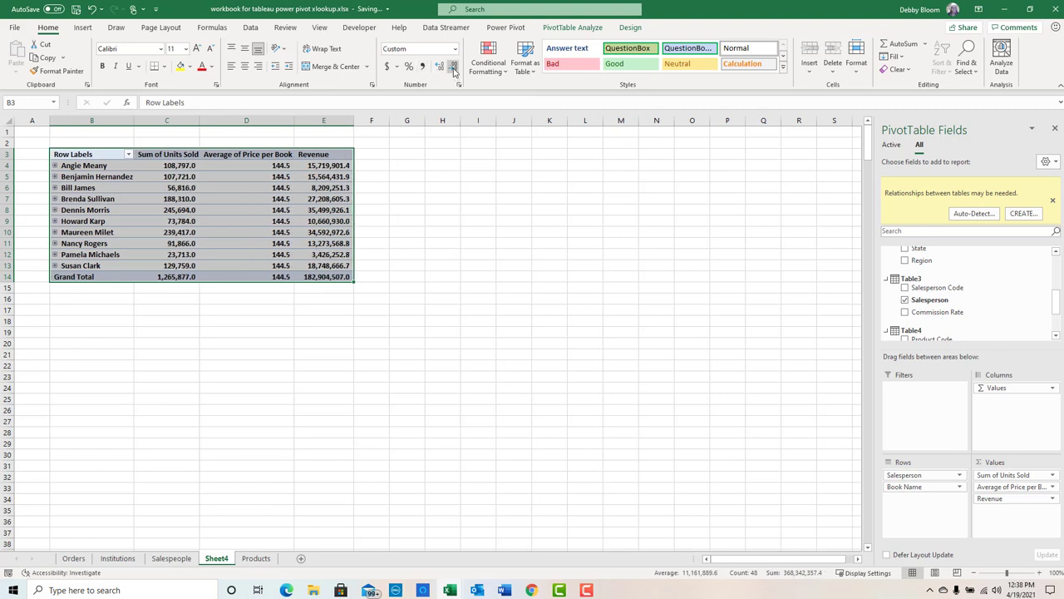
left_click(454, 68)
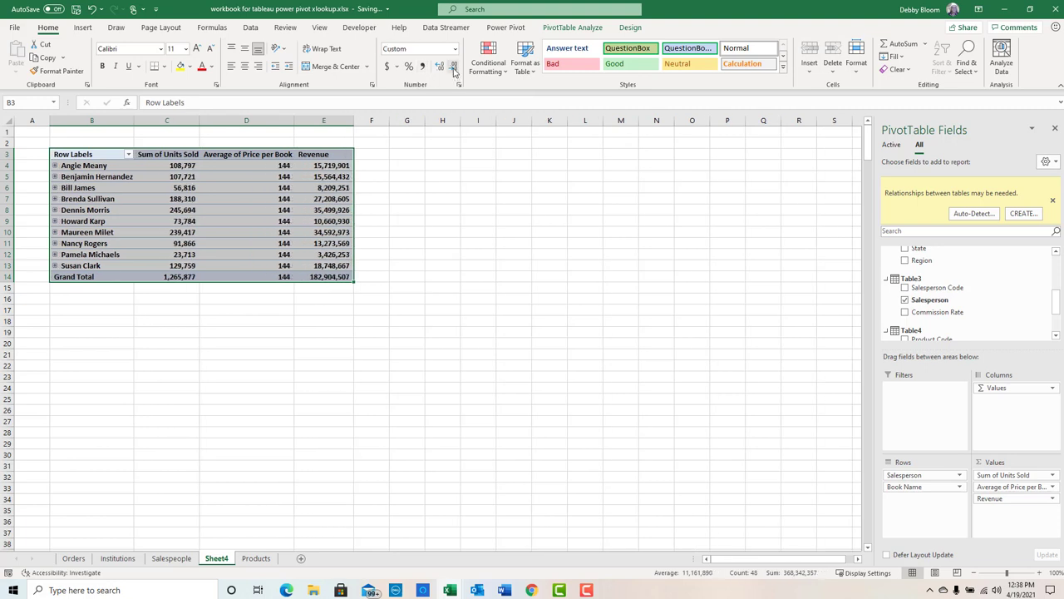
left_click(39, 132)
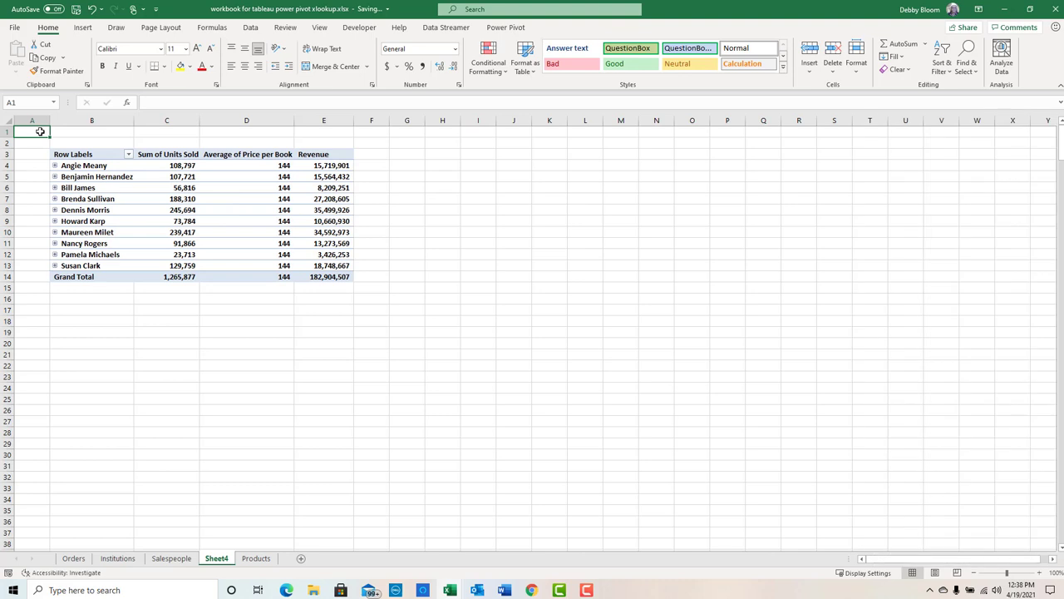
Step: Filter the PivotTable's salespeople to the top 5 items by Revenue
left_click(139, 221)
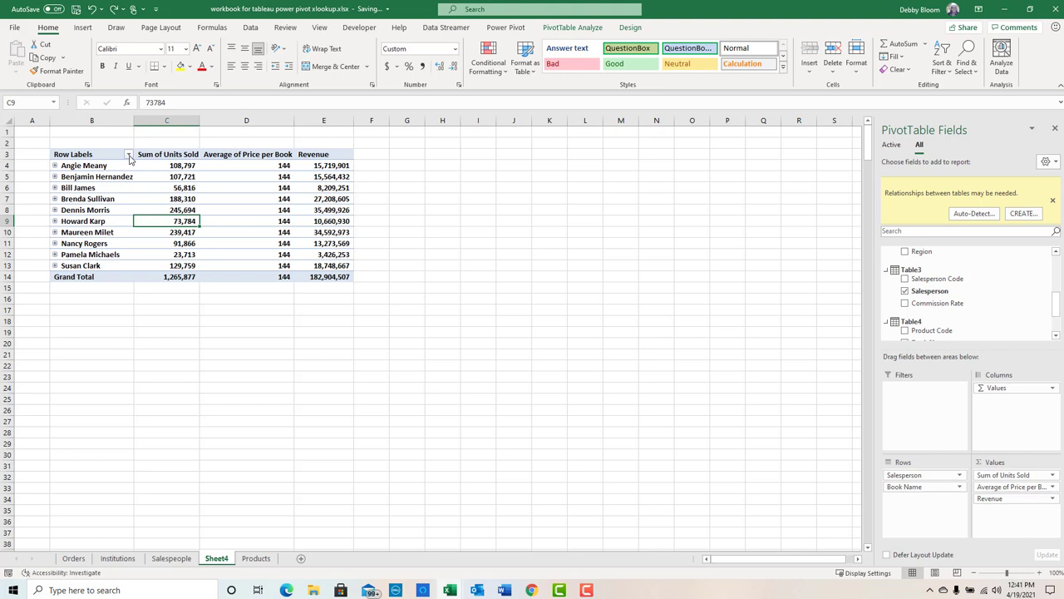
left_click(128, 155)
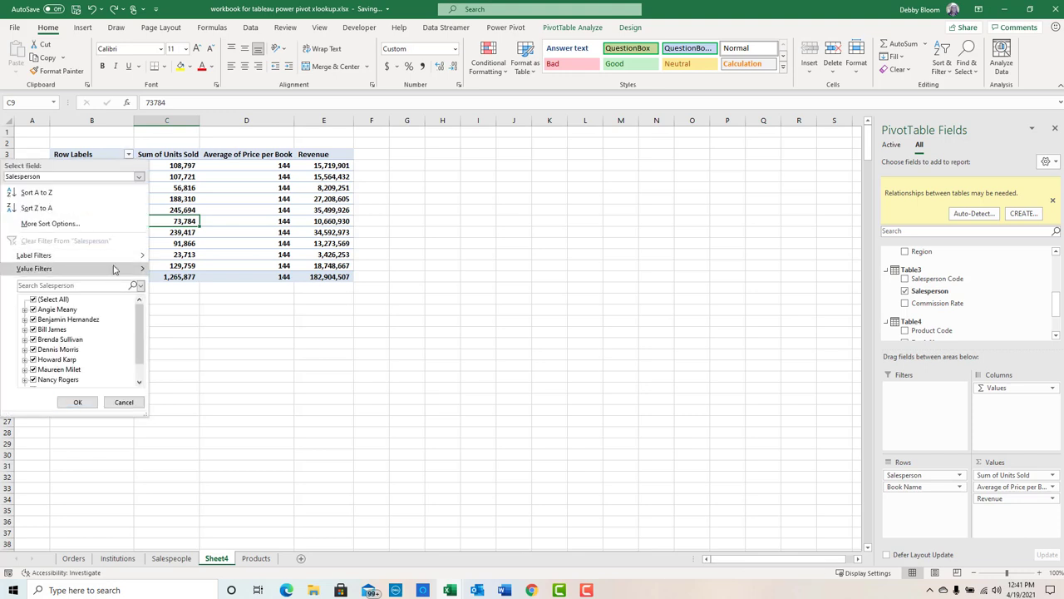
mouse_move(114, 269)
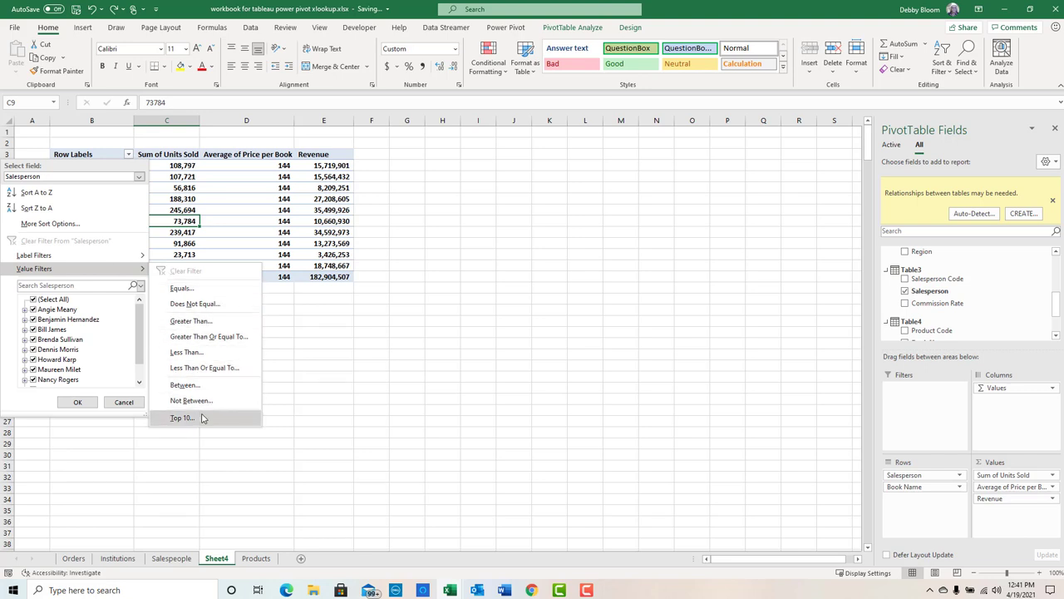
left_click(183, 417)
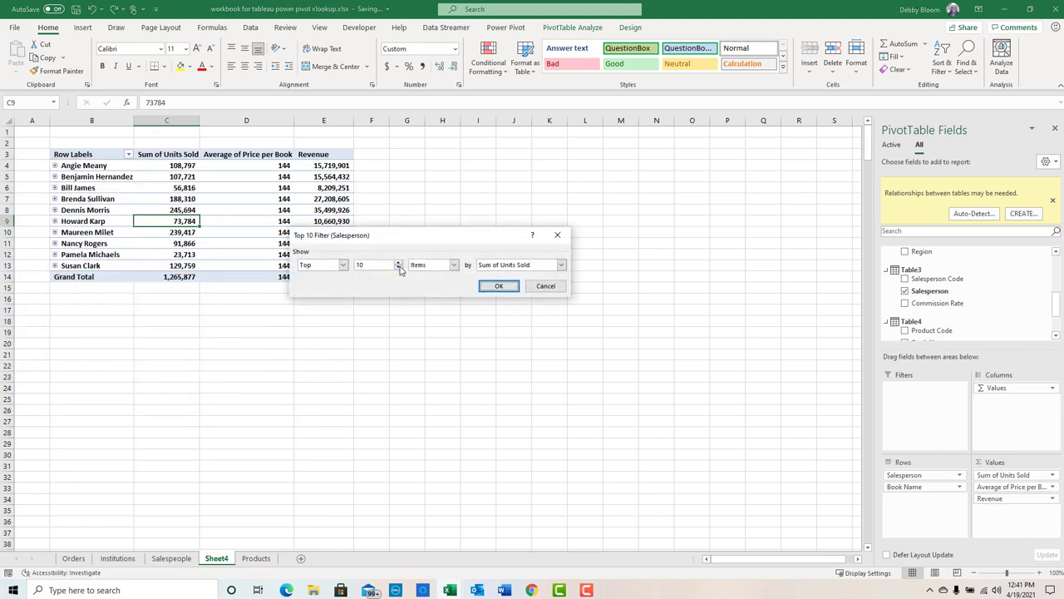
left_click(400, 268)
left_click(562, 264)
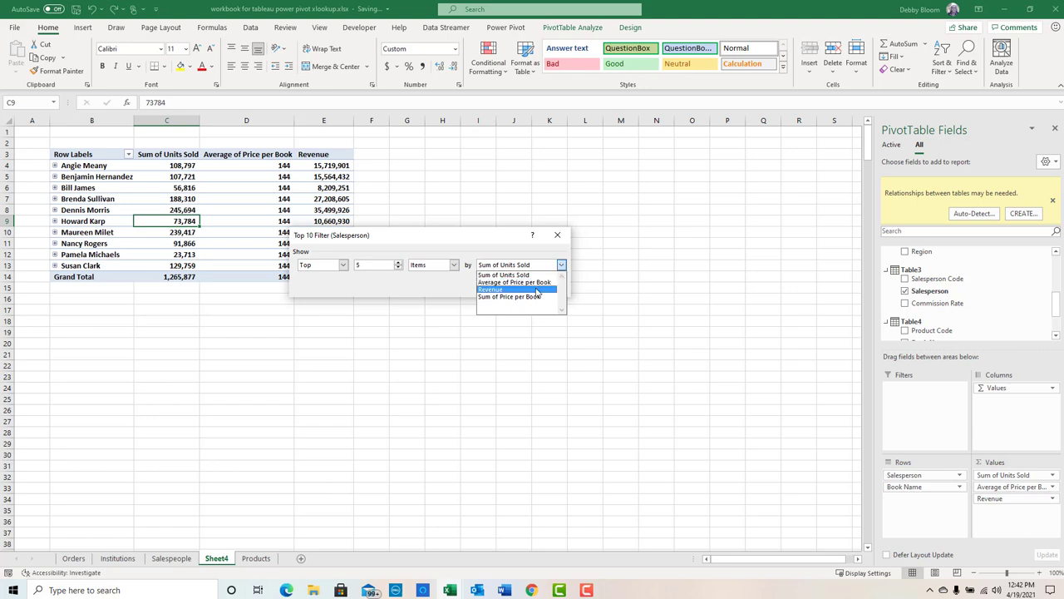
left_click(537, 291)
left_click(492, 287)
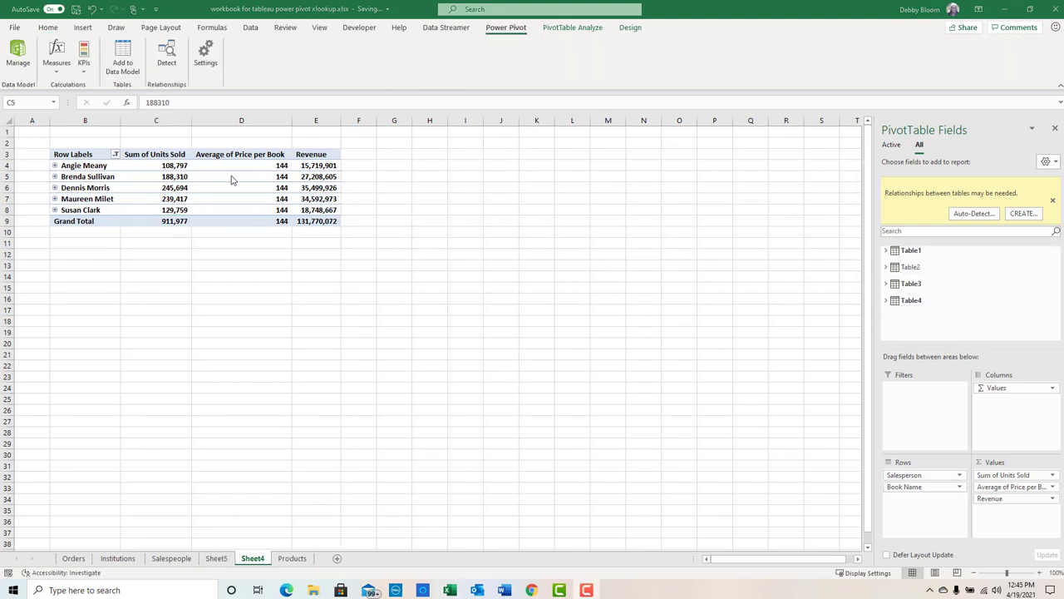
Step: Insert a clustered column PivotChart of the top five salespeople and enlarge it to about 5.31" high by 9.3" wide
mouse_move(242, 178)
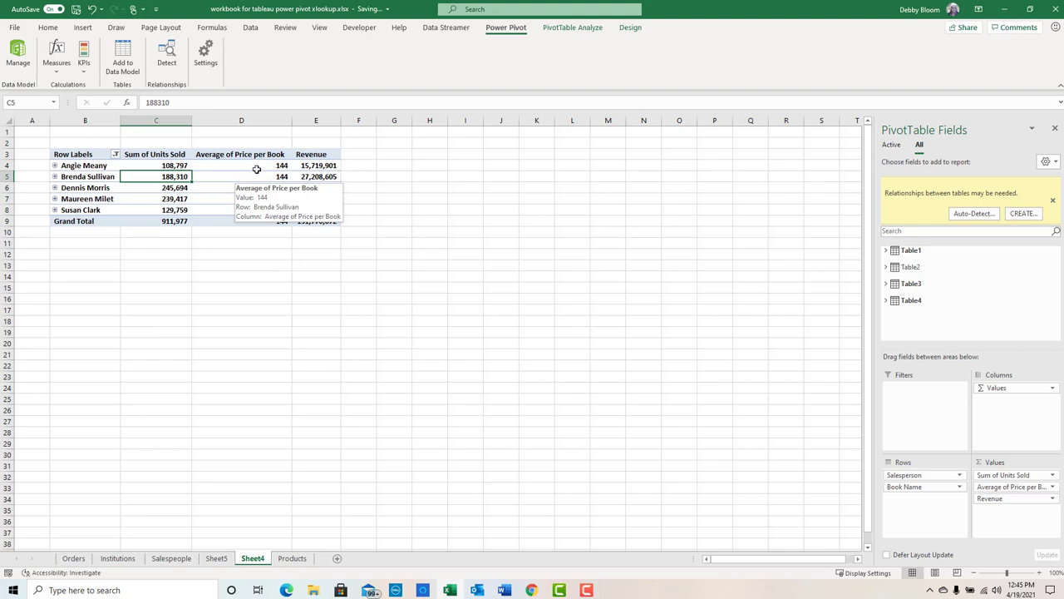
left_click(580, 31)
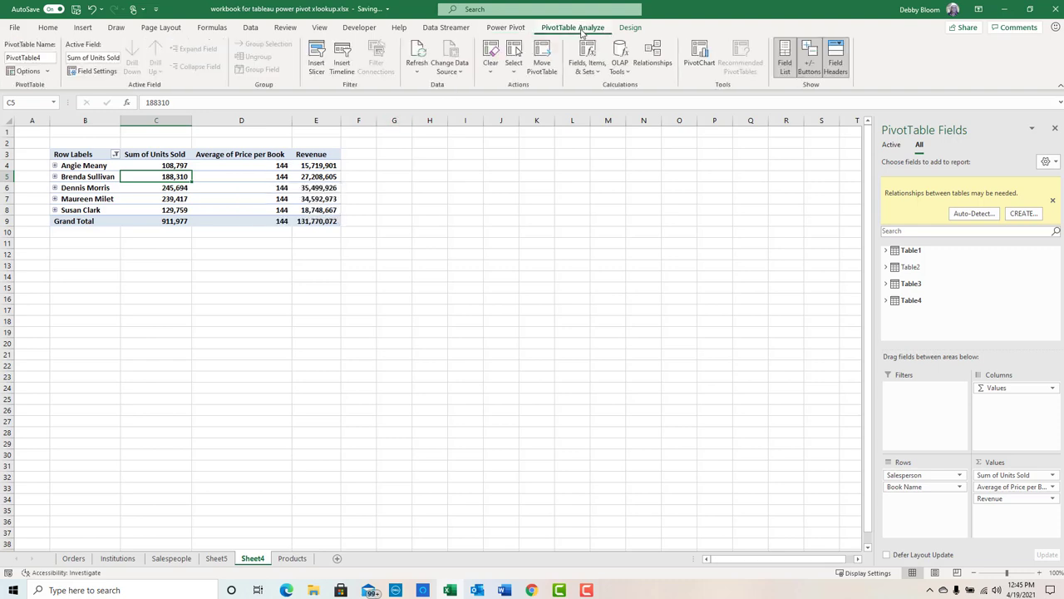
left_click(703, 57)
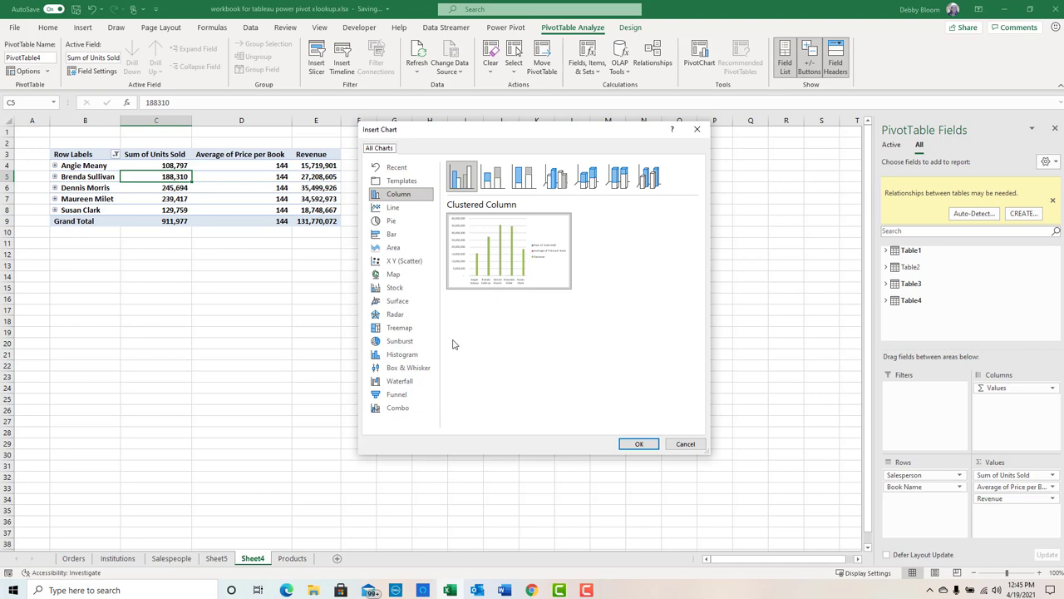
left_click(396, 237)
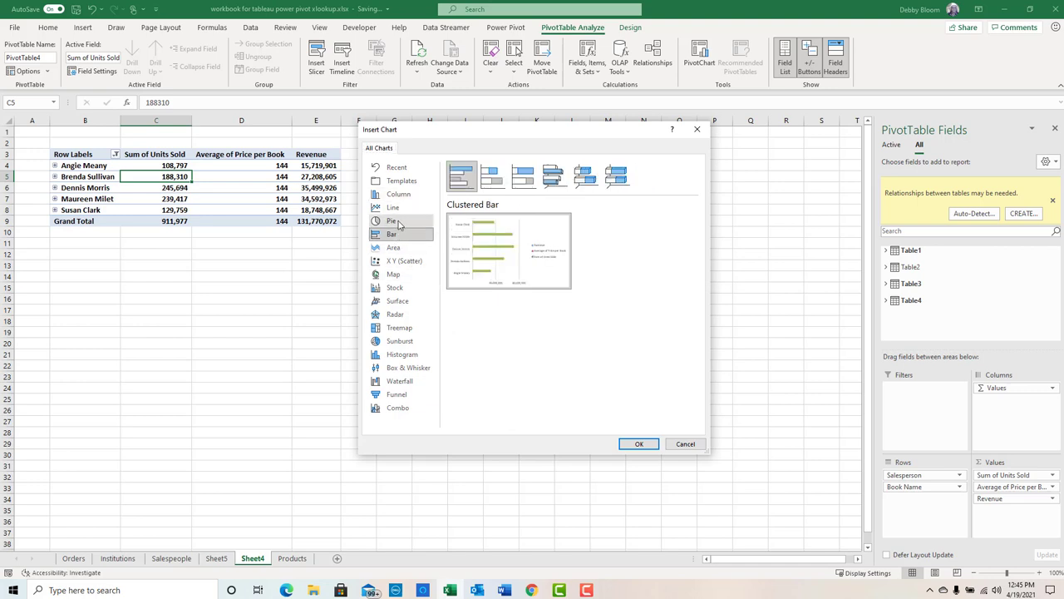
left_click(398, 222)
left_click(399, 195)
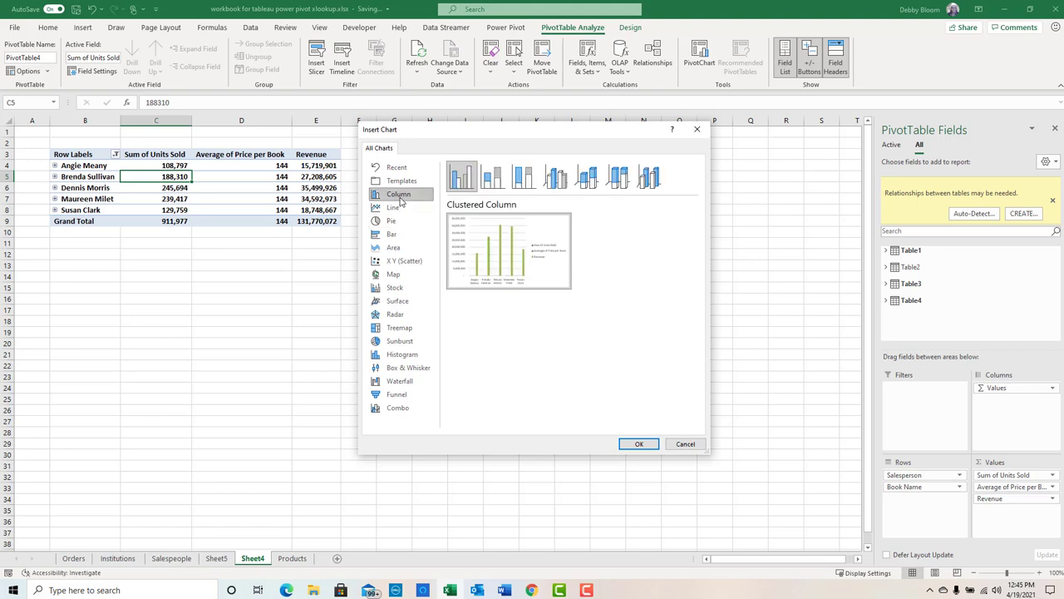
left_click(637, 444)
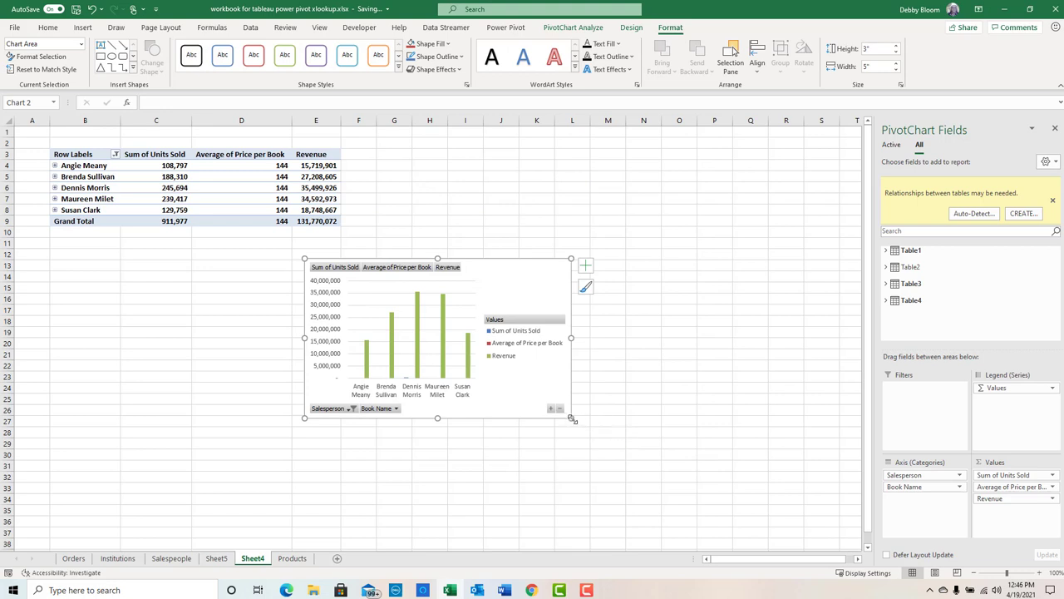
left_click_drag(572, 418, 692, 480)
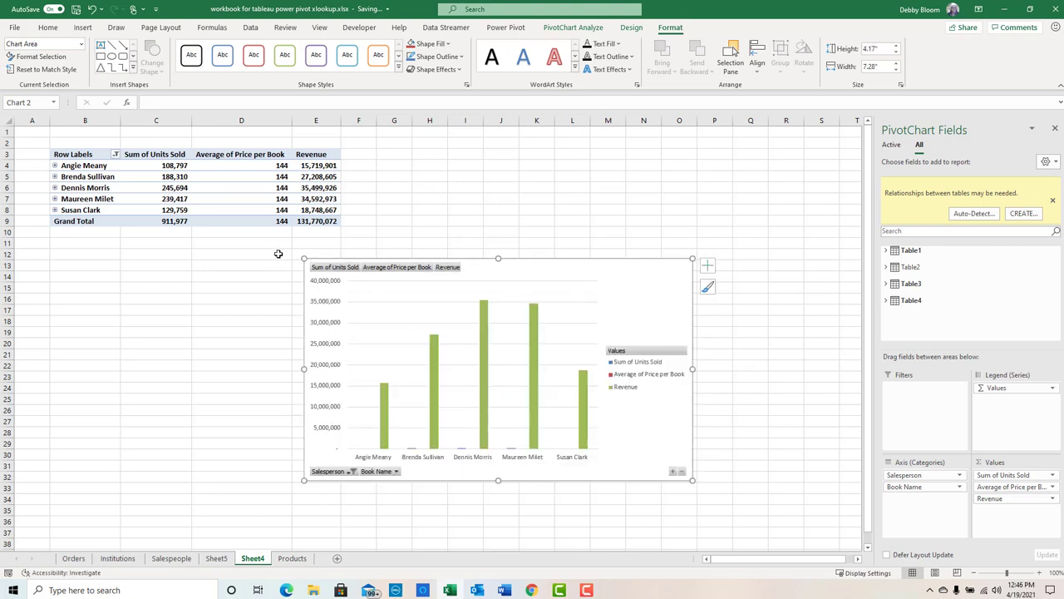
left_click_drag(302, 257, 196, 198)
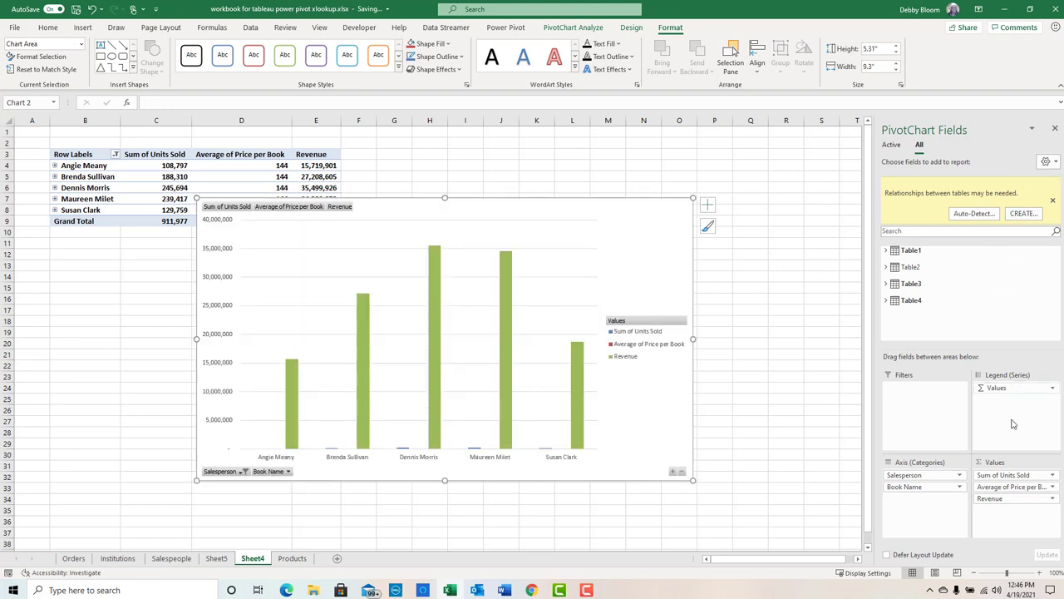
Step: Remove Sum of Units Sold and Average of Price per Book from the PivotChart's values, keeping only Revenue
left_click(1054, 475)
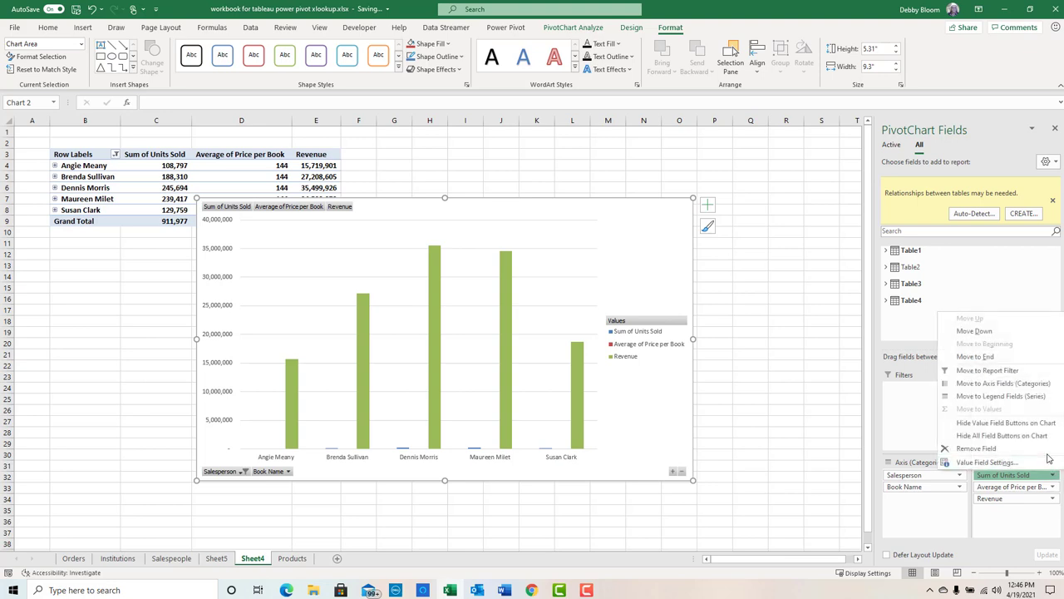
left_click(978, 449)
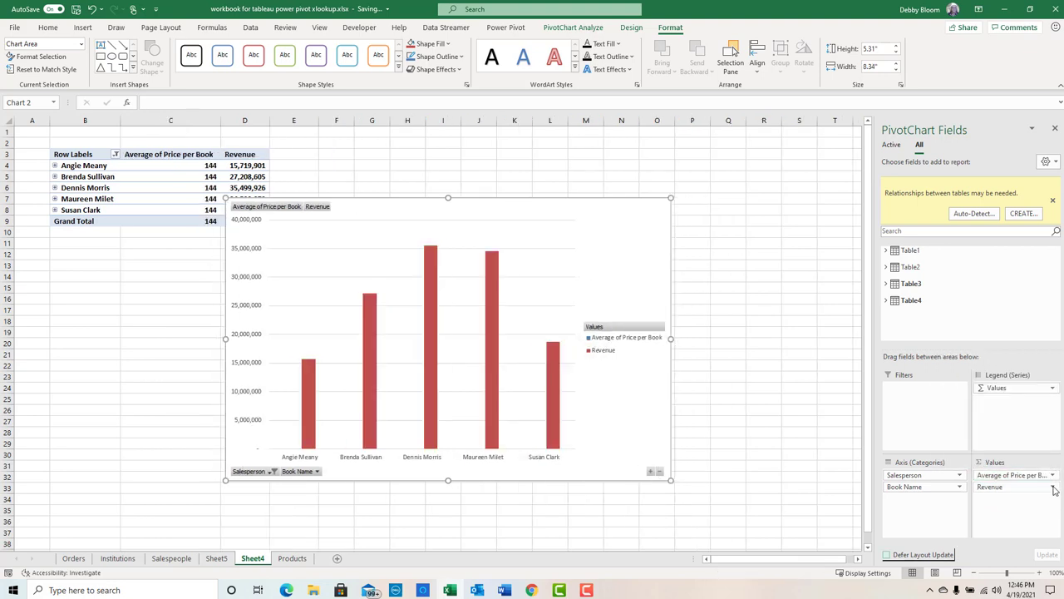
left_click(1052, 478)
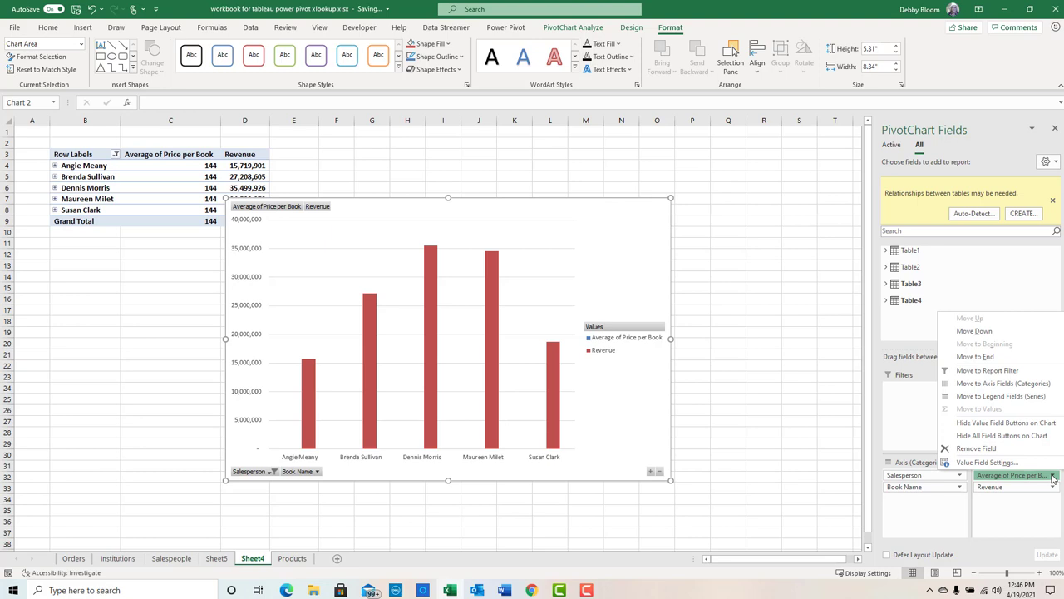
left_click(1045, 450)
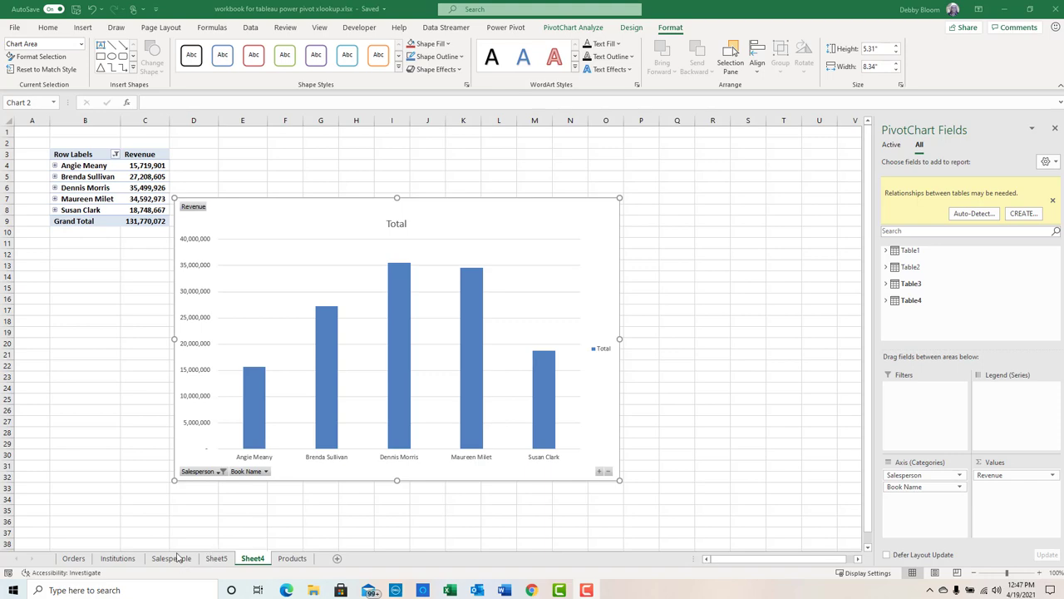
Step: From the Orders sheet, open the Power Pivot Data Model and create a PivotTable from it on a new worksheet
left_click(72, 561)
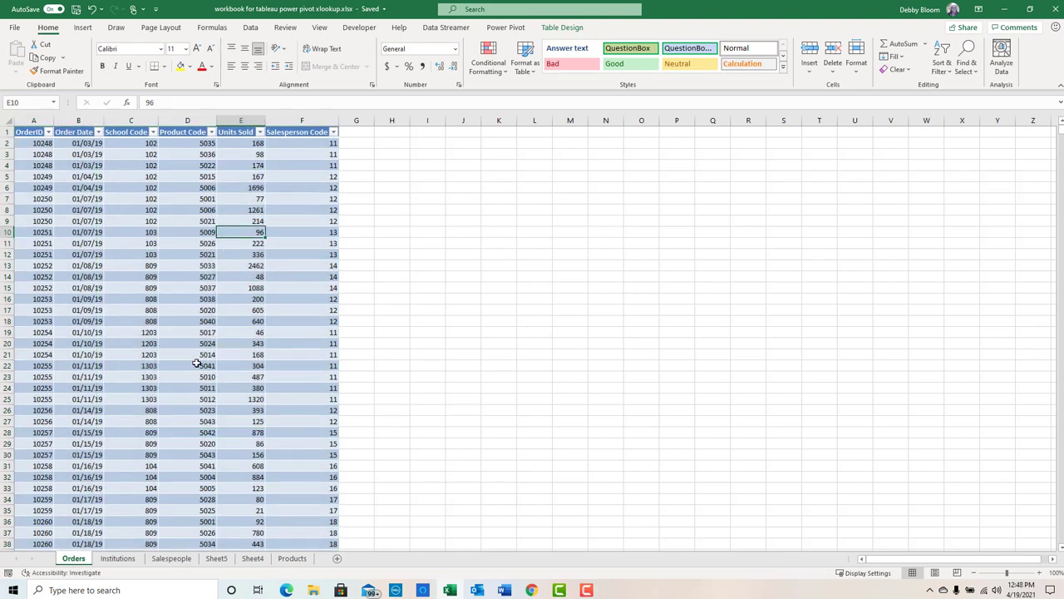
left_click(504, 27)
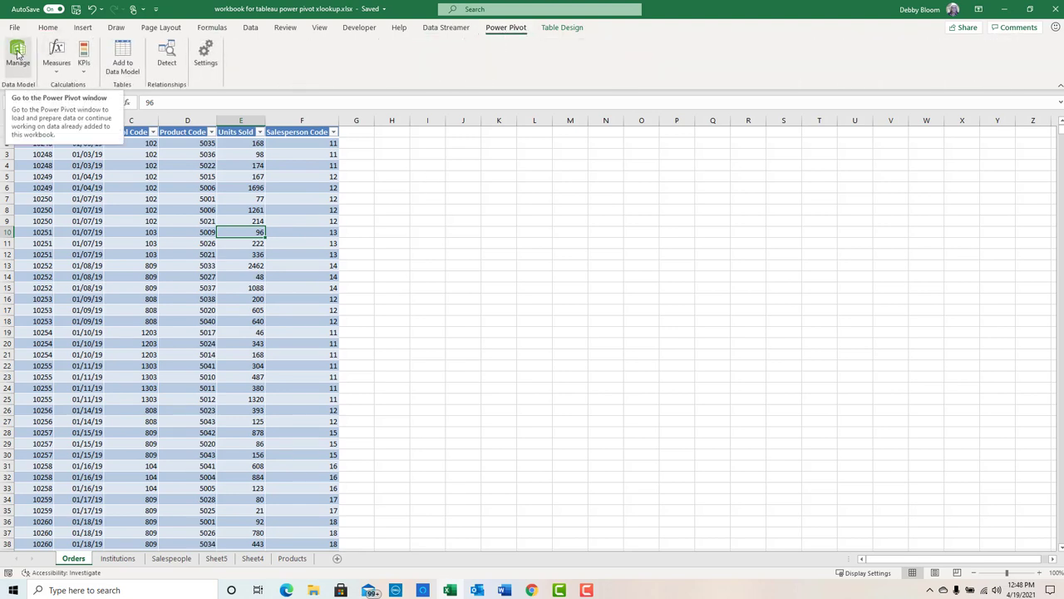
left_click(18, 55)
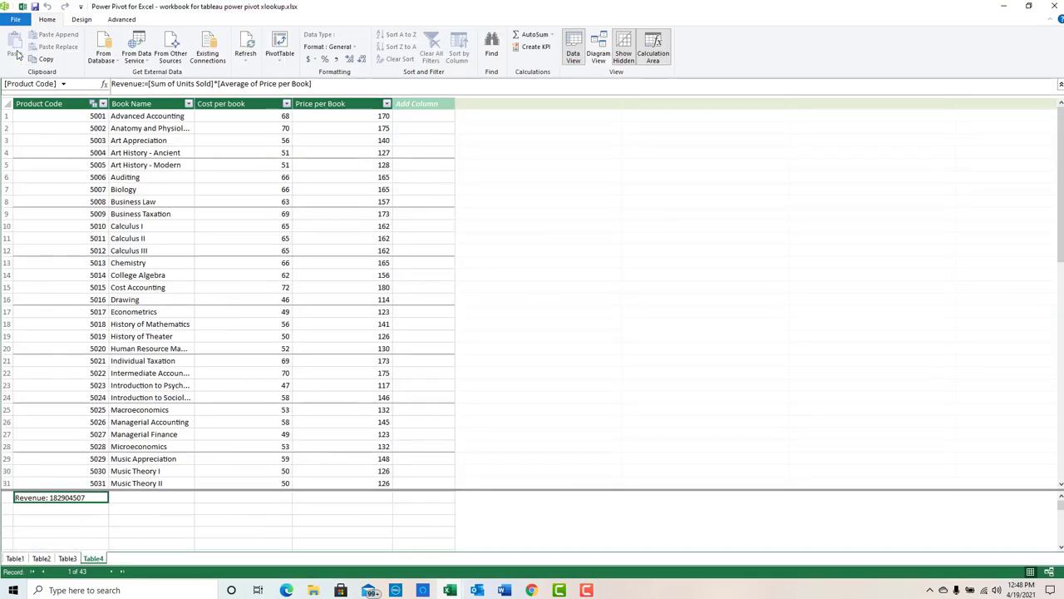
left_click(279, 41)
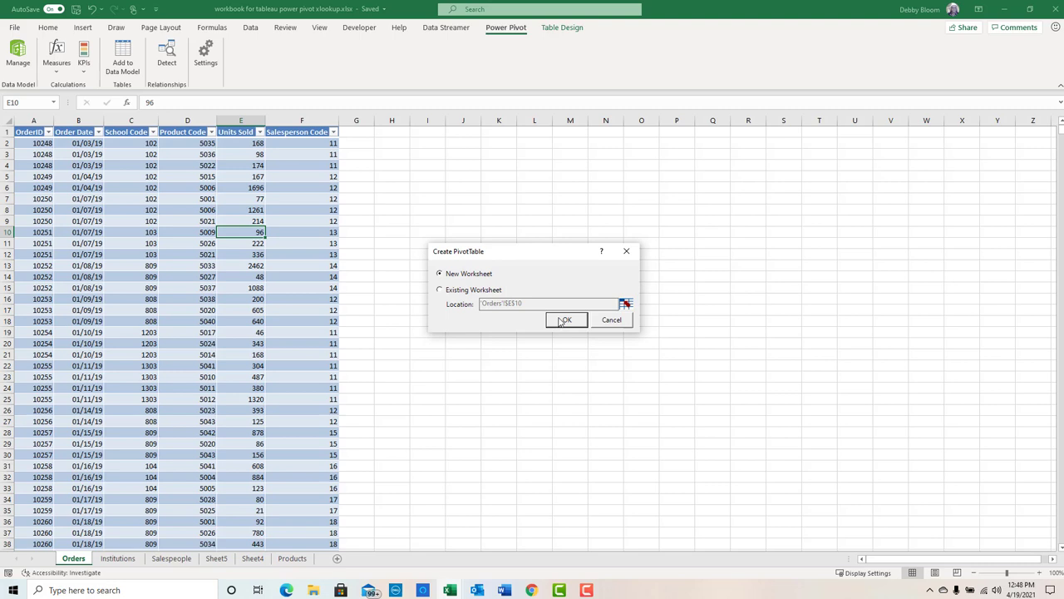
left_click(564, 321)
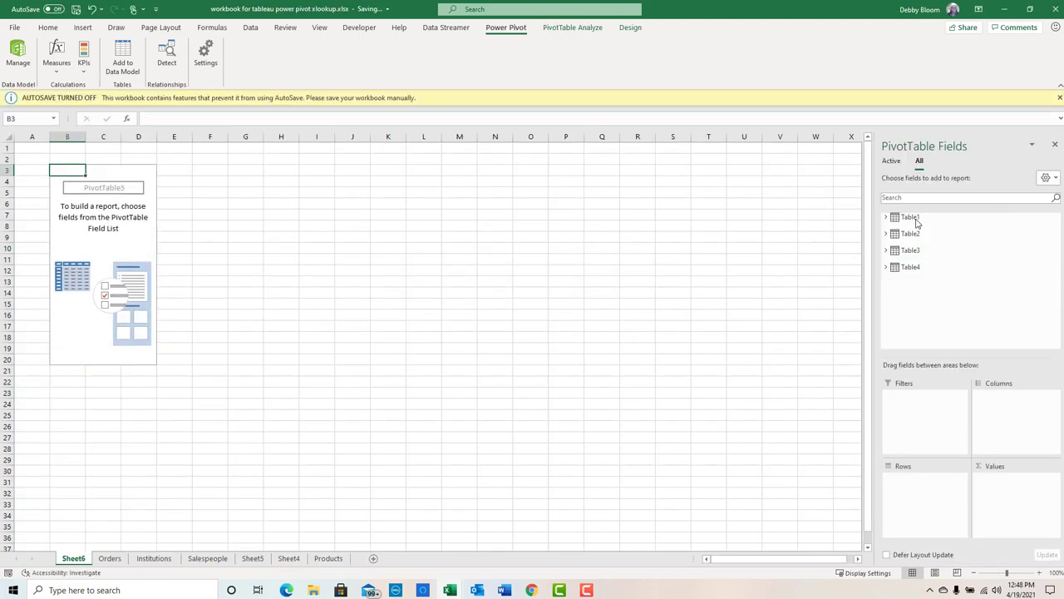
Step: Add Region from Table2 and Book Name from Table4 as nested row fields in the new PivotTable
left_click(887, 218)
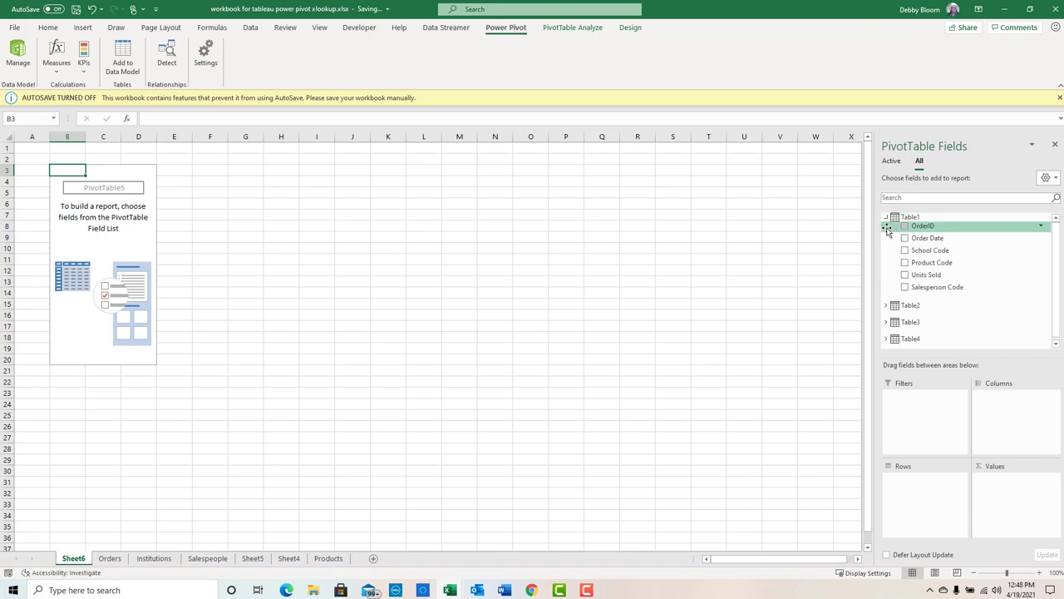
left_click(887, 305)
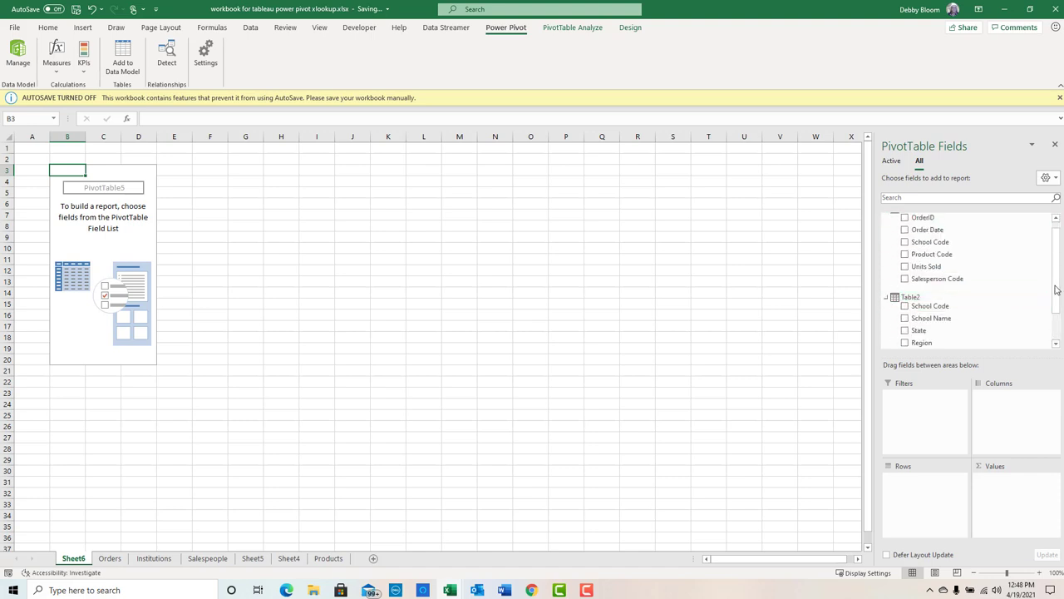
scroll(1059, 331, "down", 1)
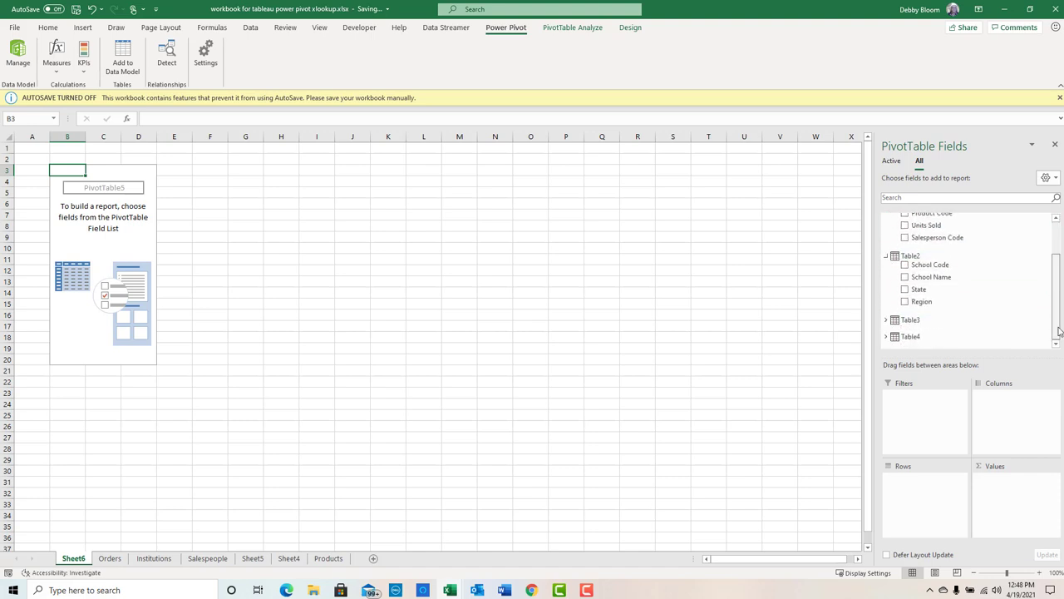
left_click(887, 319)
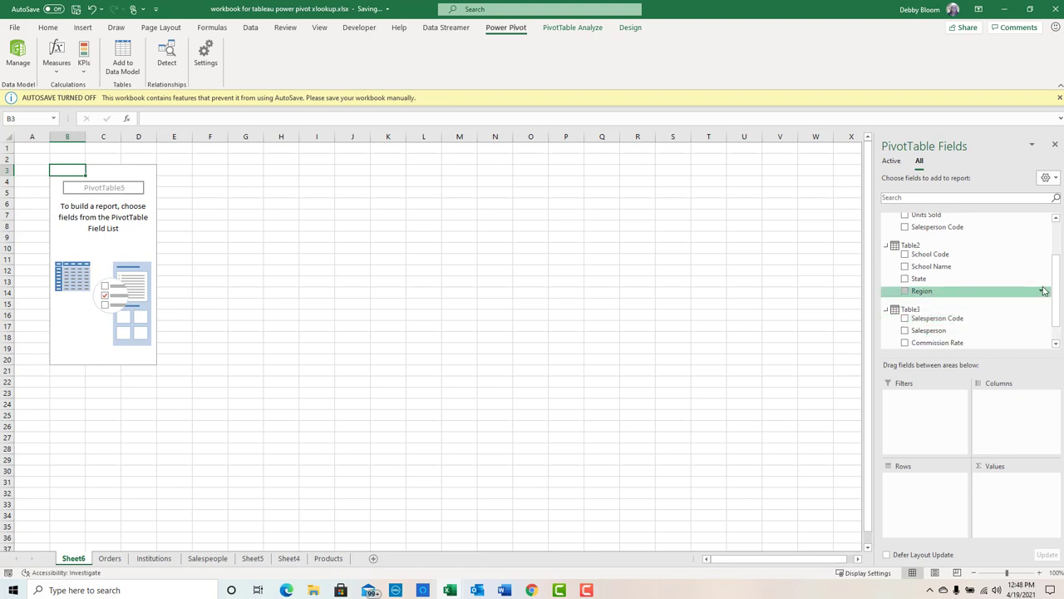
scroll(1059, 323, "down", 1)
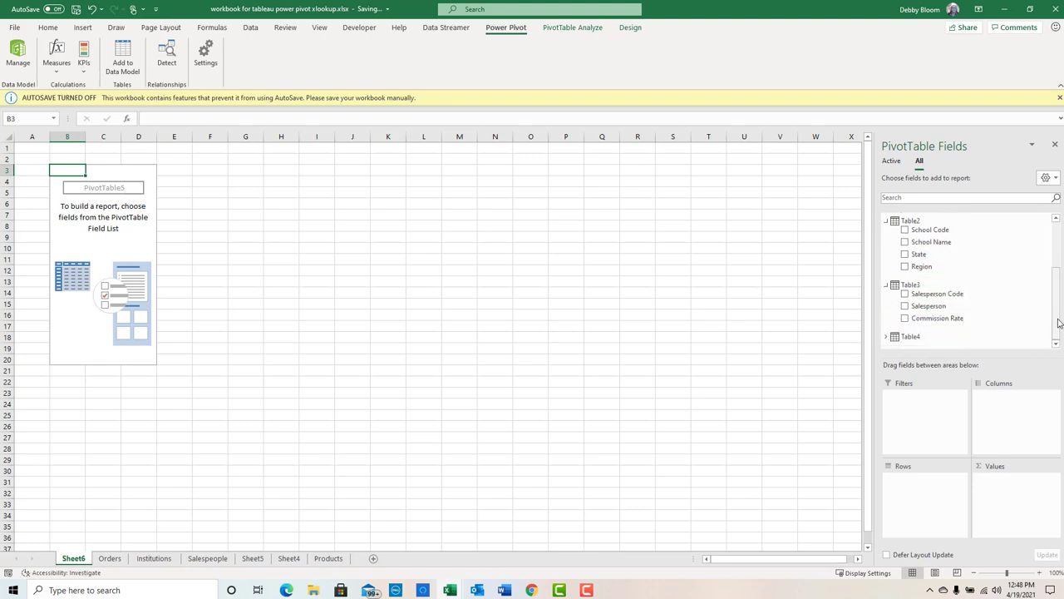
left_click(886, 336)
left_click_drag(1051, 308, 1054, 271)
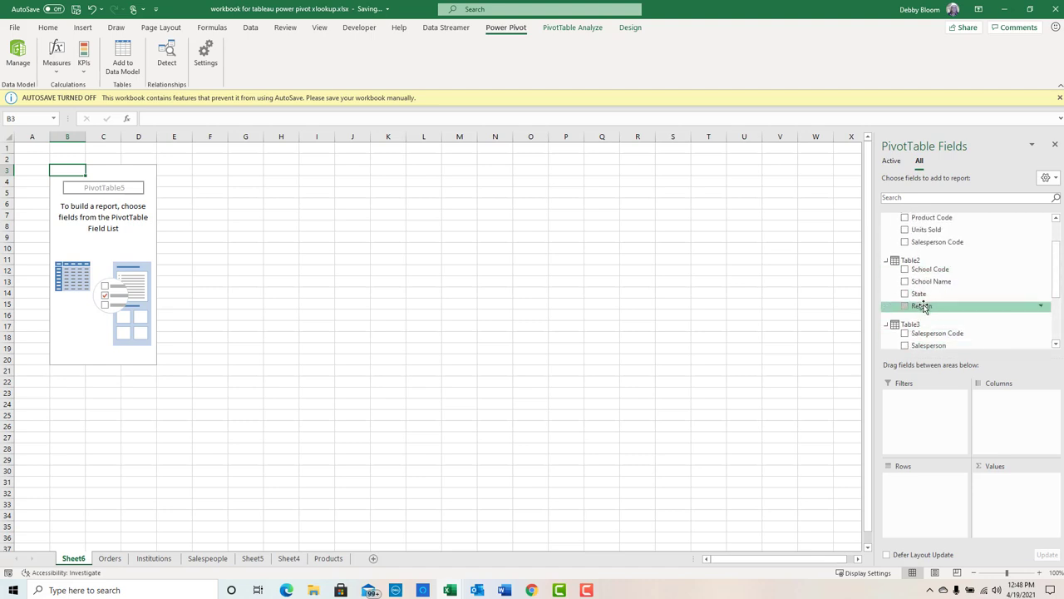
left_click_drag(923, 307, 928, 484)
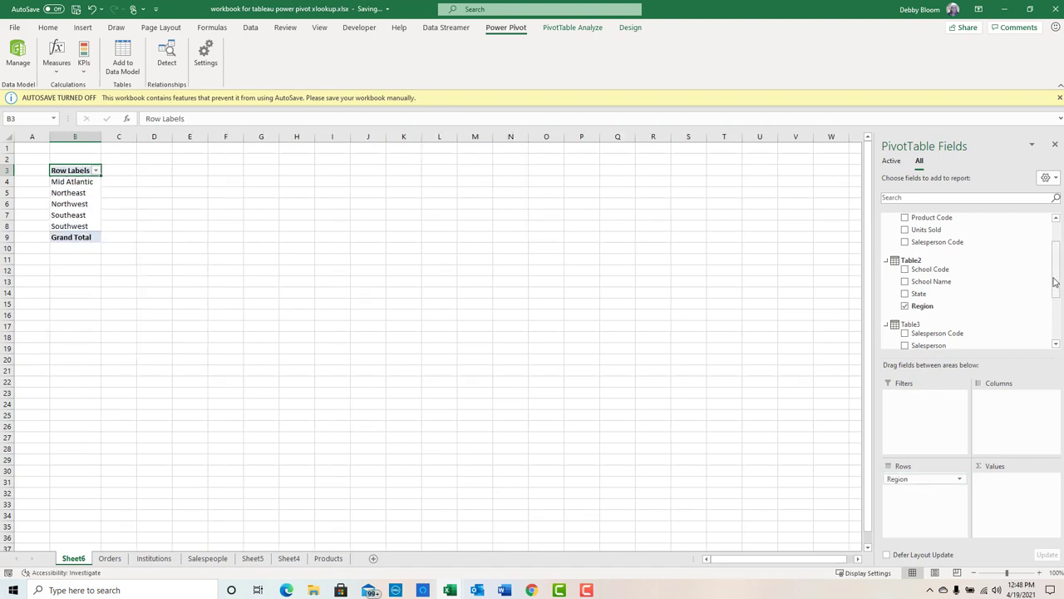
left_click_drag(1057, 281, 1057, 321)
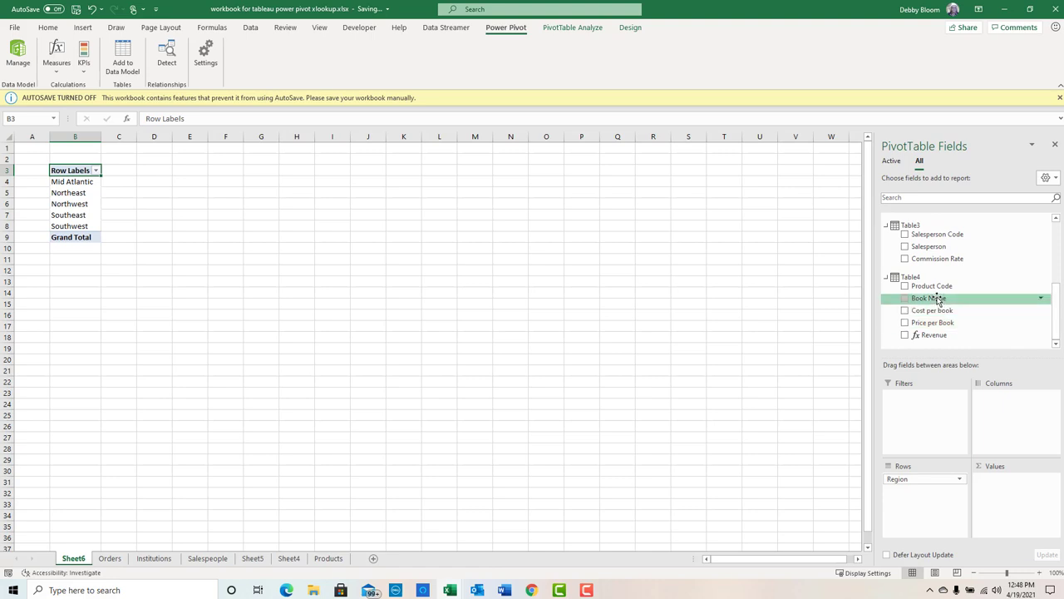
left_click_drag(939, 301, 931, 497)
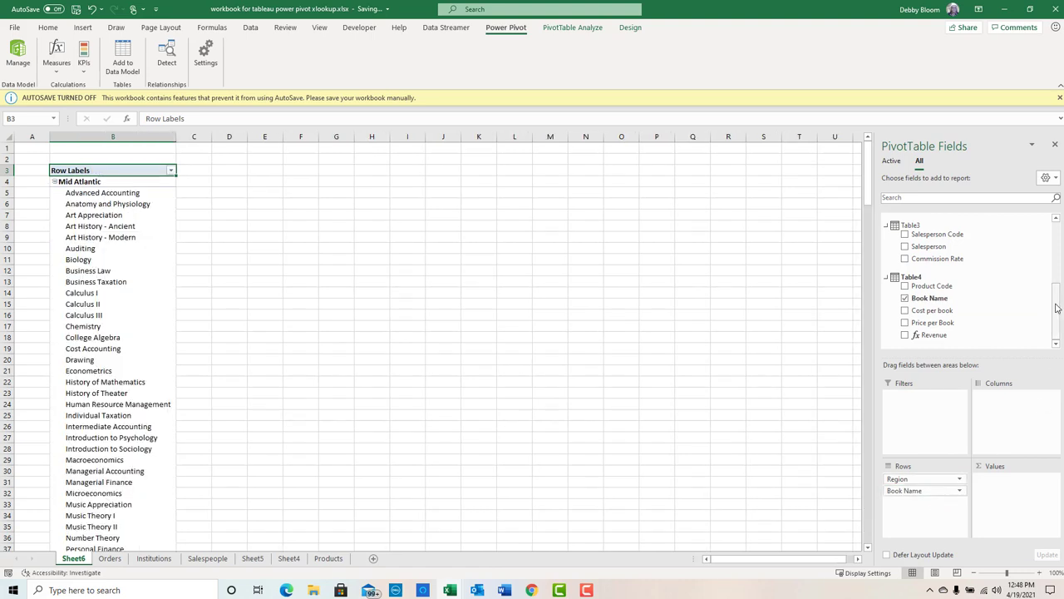
Step: Add Units Sold from Table1 and Price per Book from Table4 to the PivotTable's values
left_click_drag(1057, 309, 1062, 216)
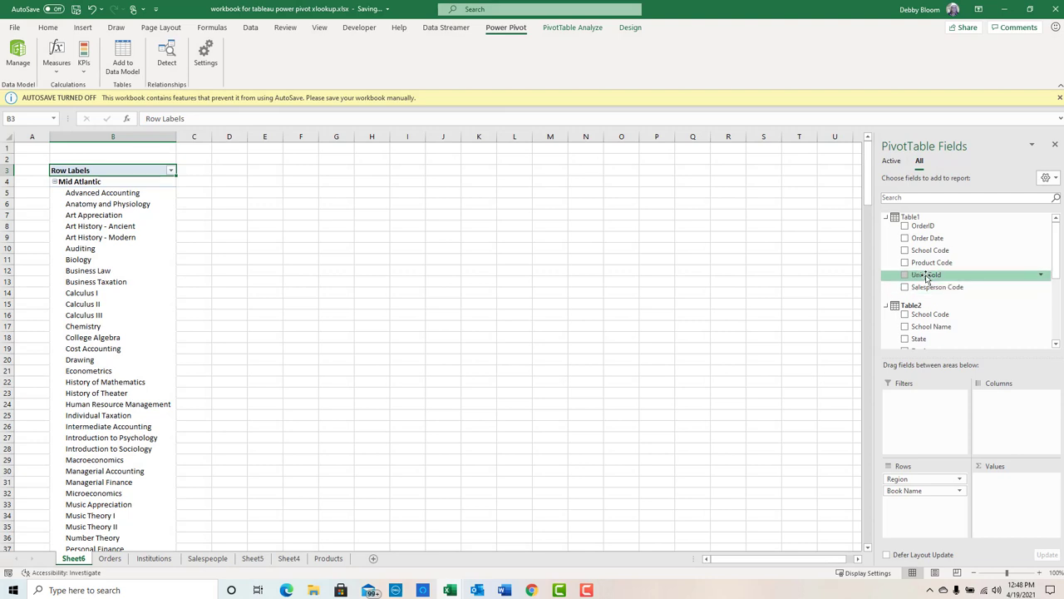
left_click_drag(927, 278, 994, 487)
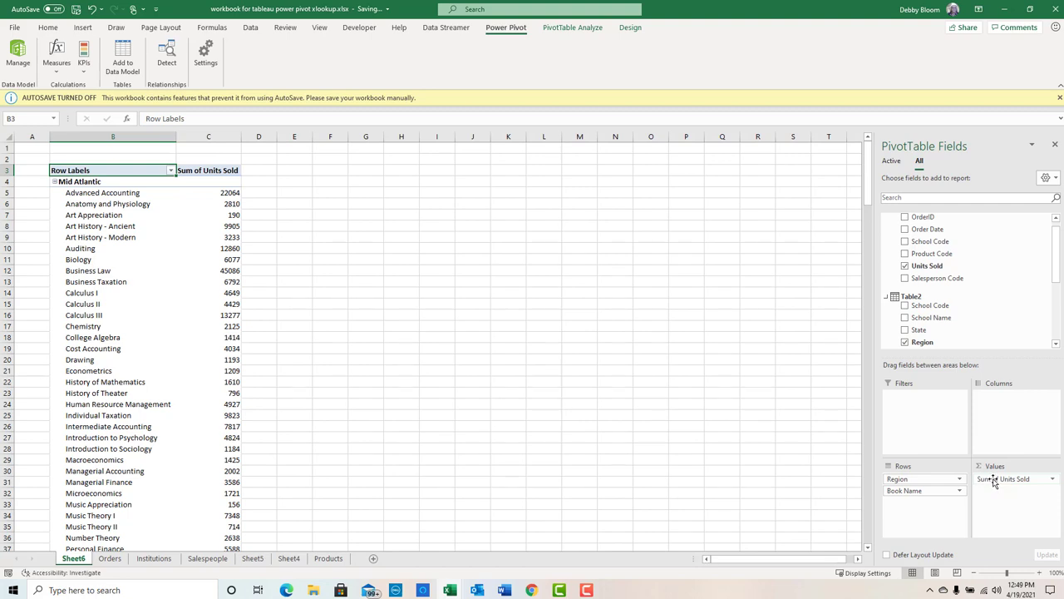
left_click_drag(1059, 226, 1061, 308)
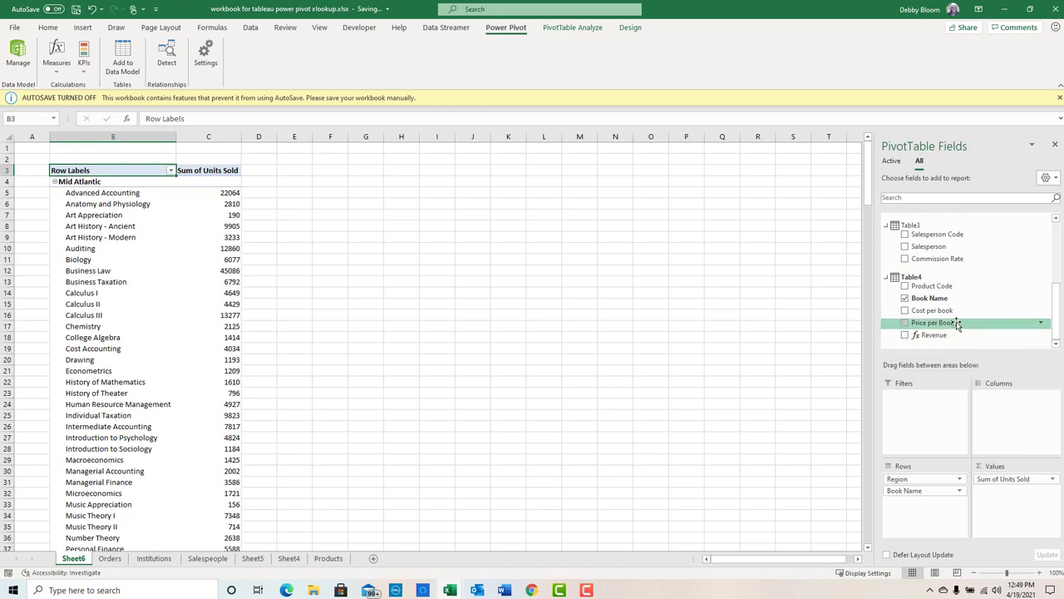
left_click_drag(957, 323, 1006, 494)
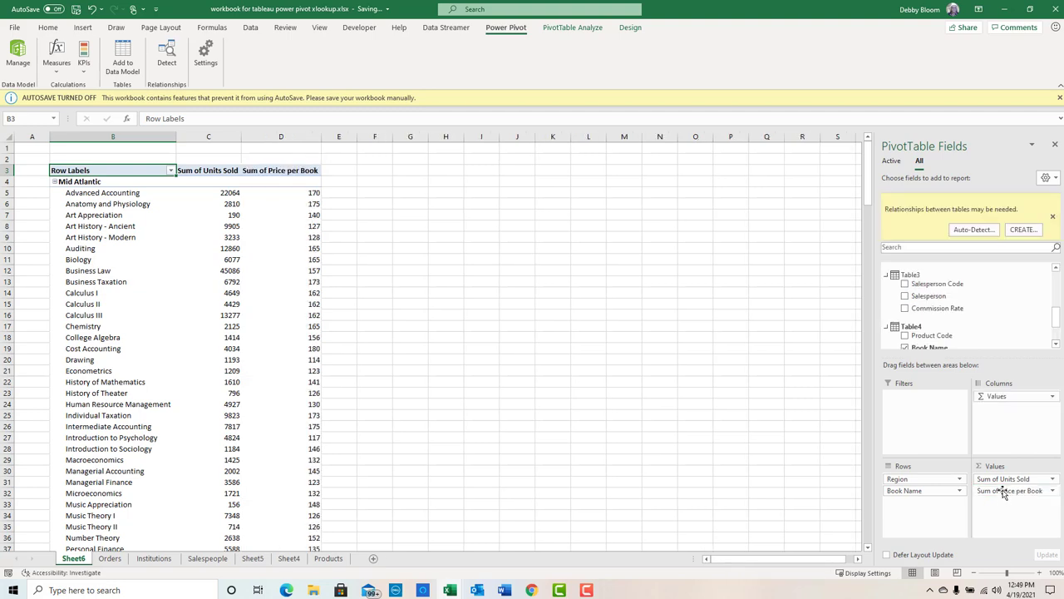
Step: Add Cost per book and the Revenue measure from Table4 to the PivotTable's values
scroll(1062, 313, "down", 2)
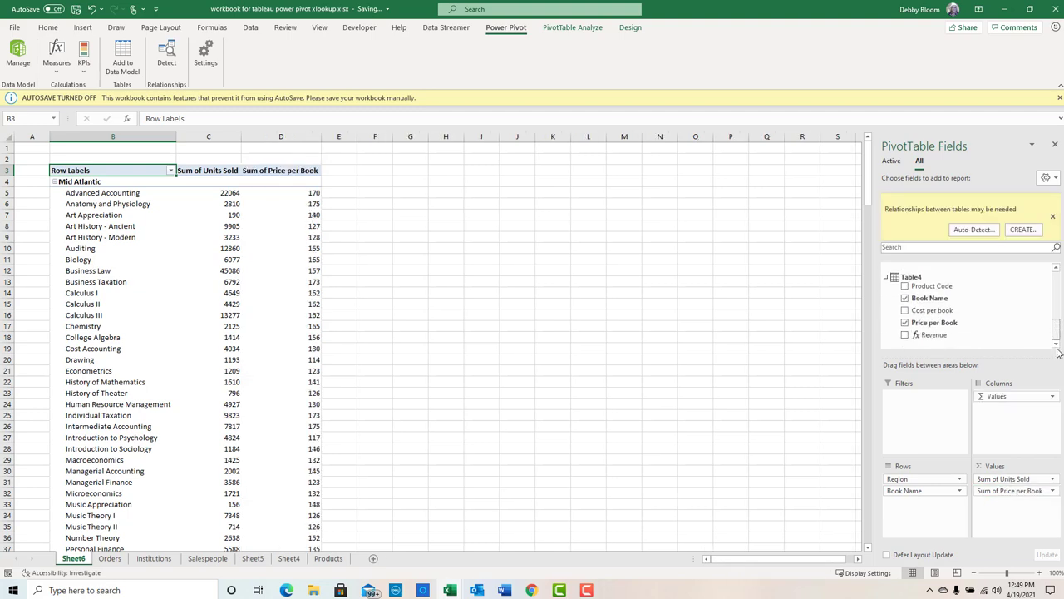
left_click_drag(937, 313, 1004, 502)
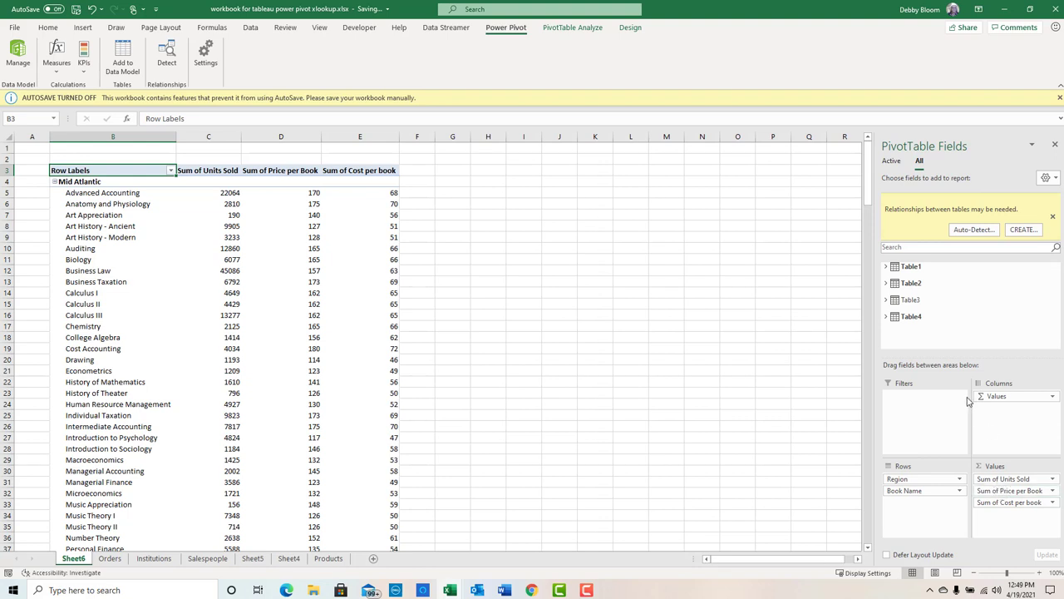
left_click(887, 318)
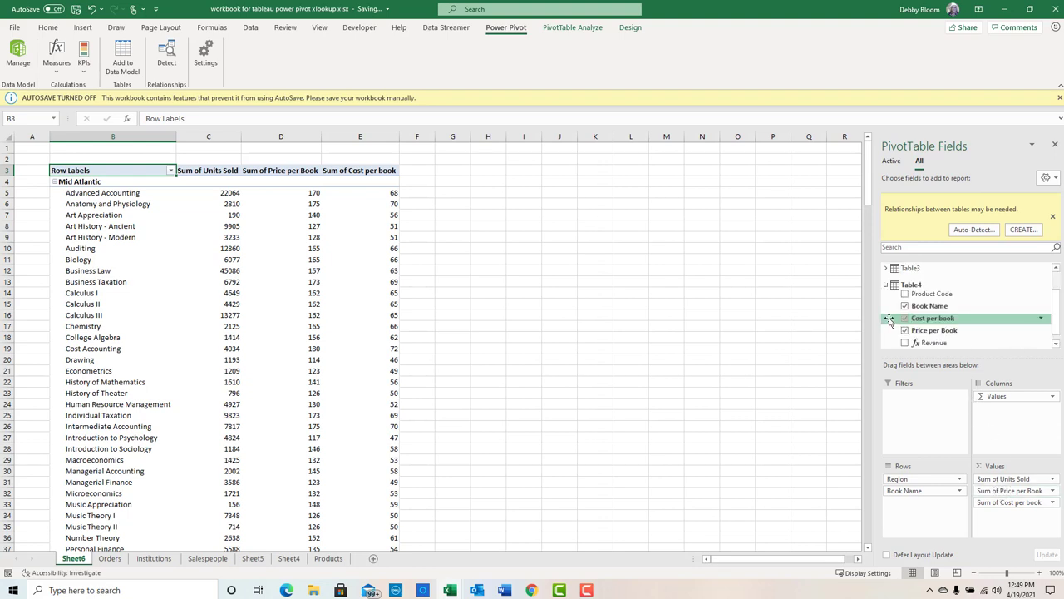
left_click_drag(1055, 303, 1059, 317)
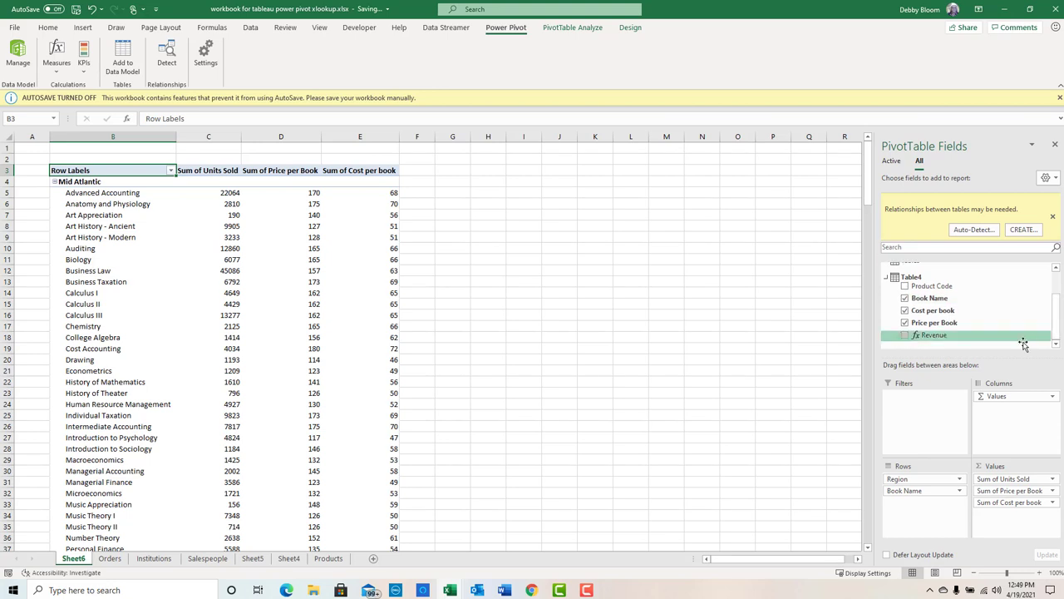
left_click_drag(934, 336, 999, 516)
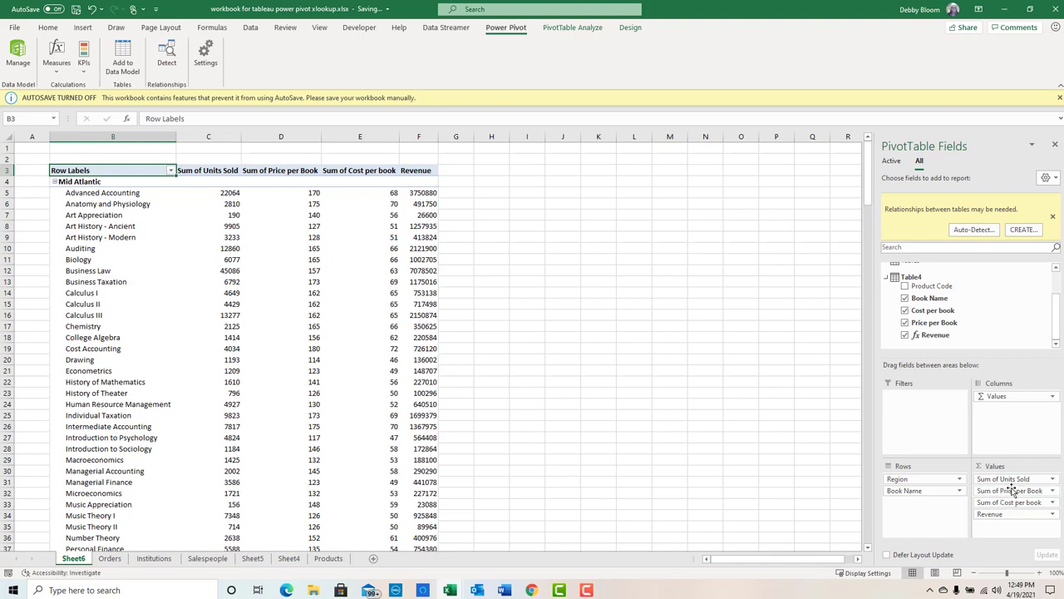
Step: Summarize the Price per Book value field by Average instead of Sum in the PivotTable
left_click(1054, 491)
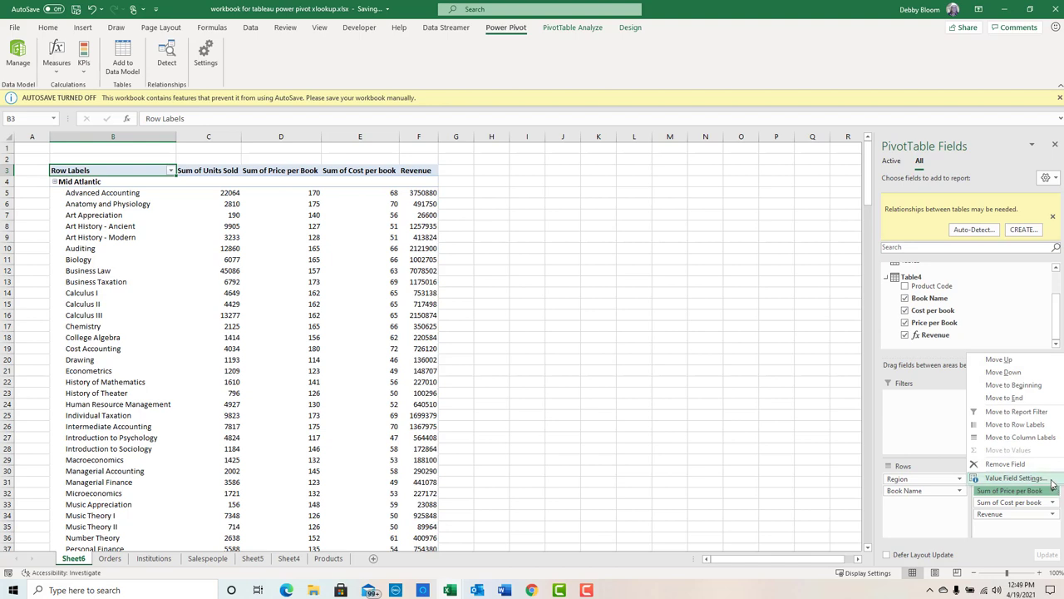
left_click(1054, 483)
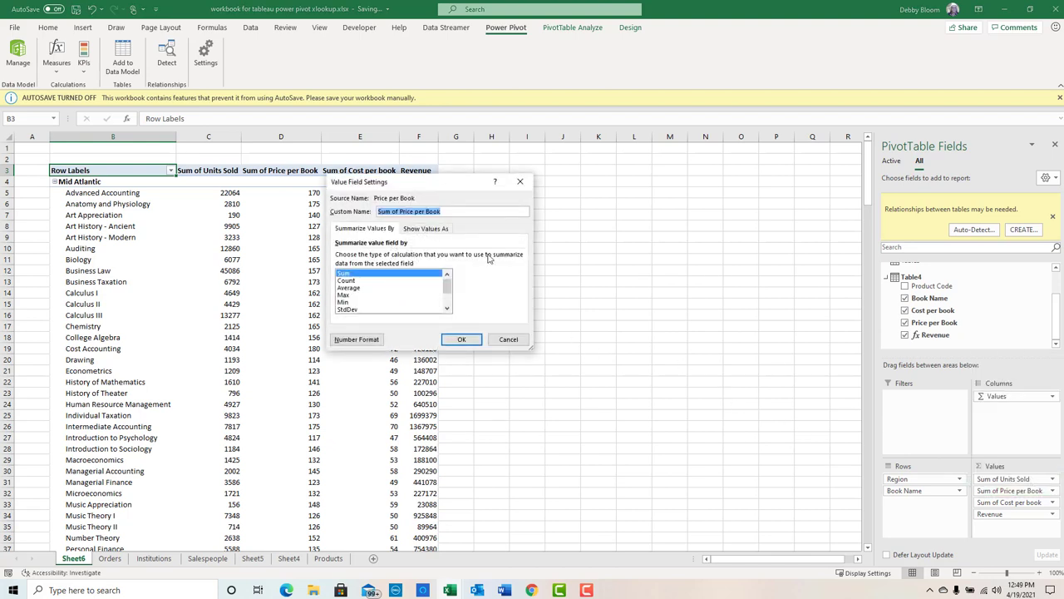
left_click(361, 287)
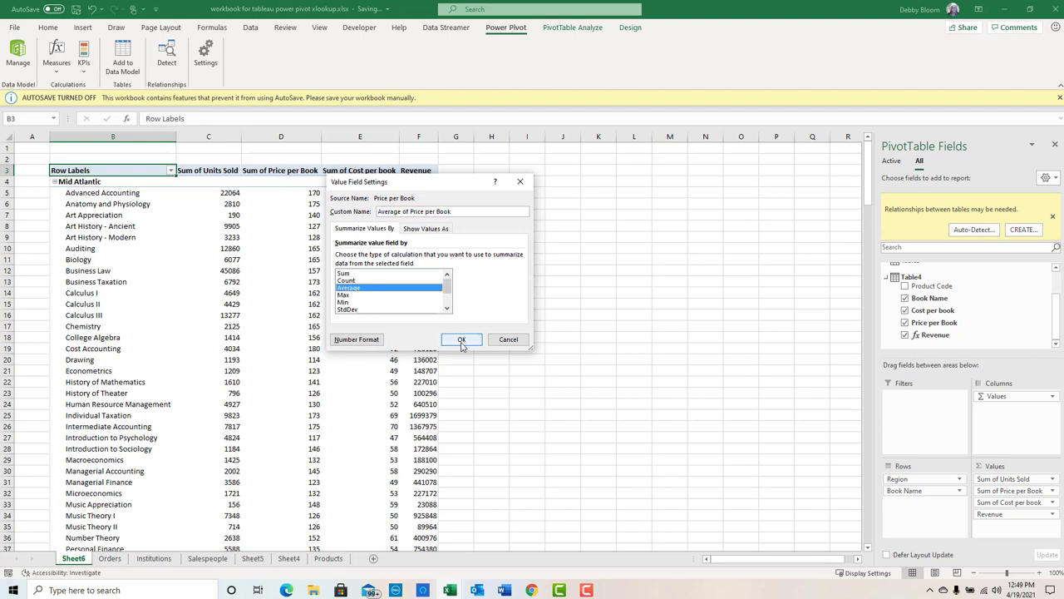
left_click(461, 341)
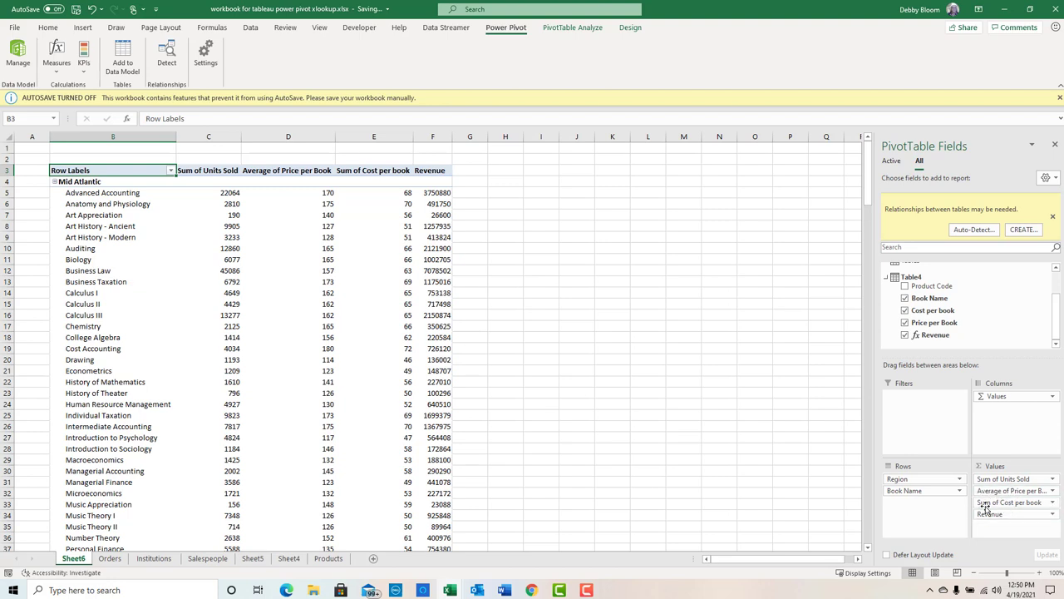
Step: Summarize the Cost per book value field by Average in the PivotTable
left_click(1053, 504)
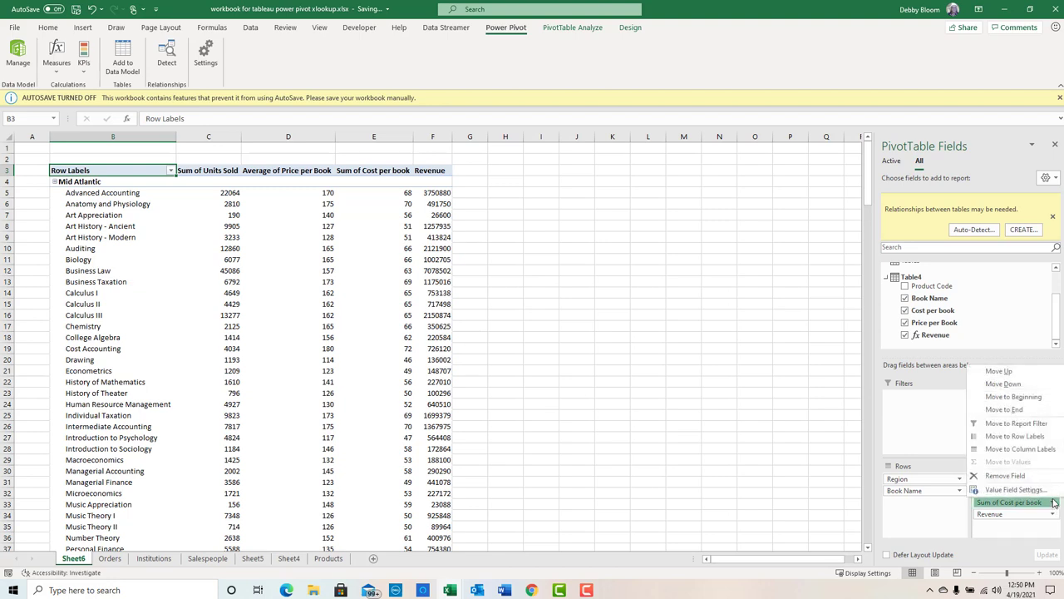
left_click(1016, 490)
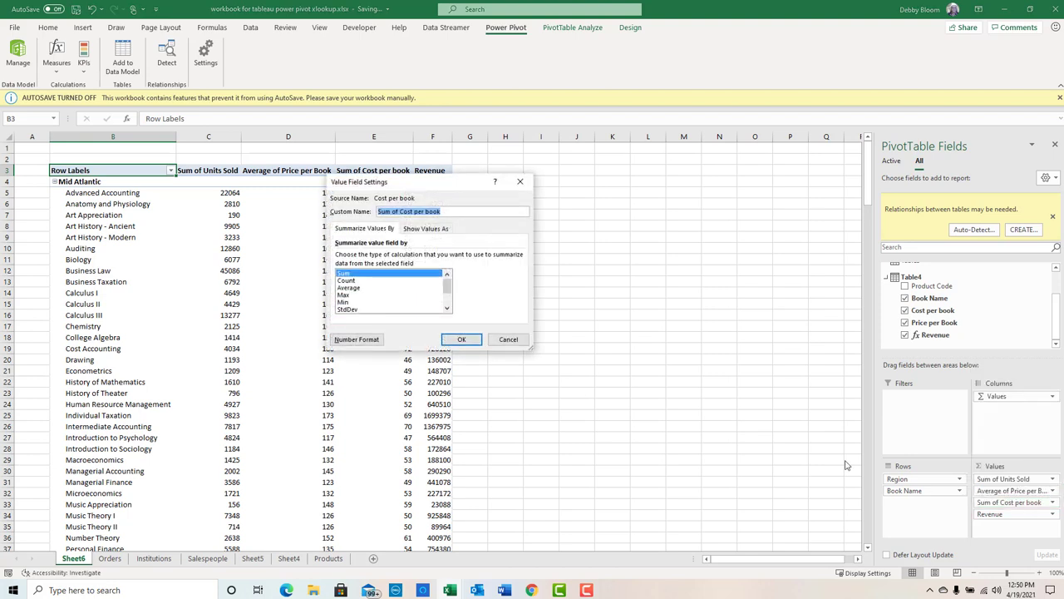
left_click(359, 288)
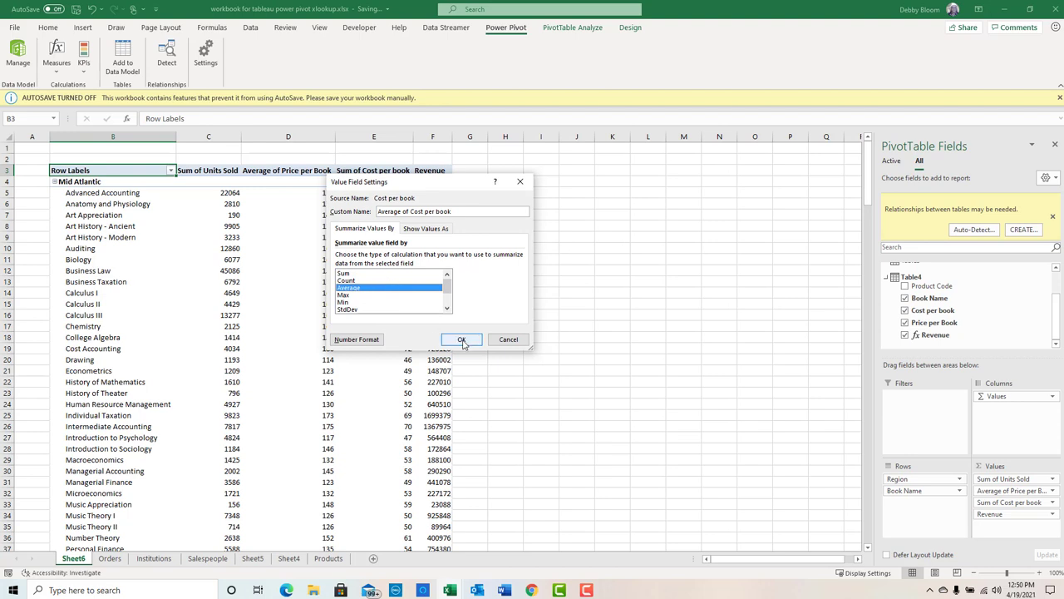
left_click(462, 341)
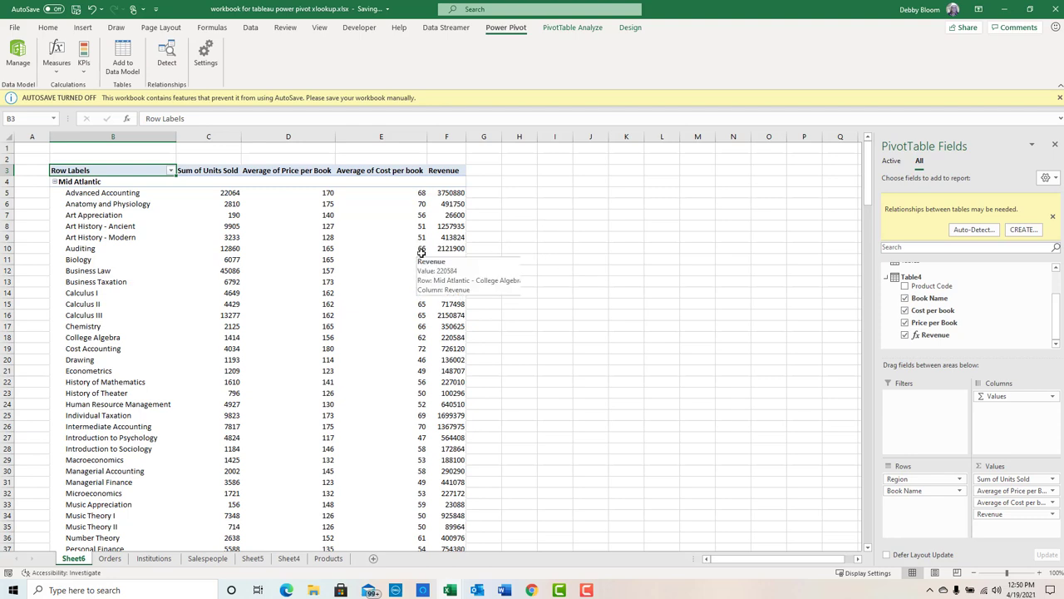
mouse_move(420, 257)
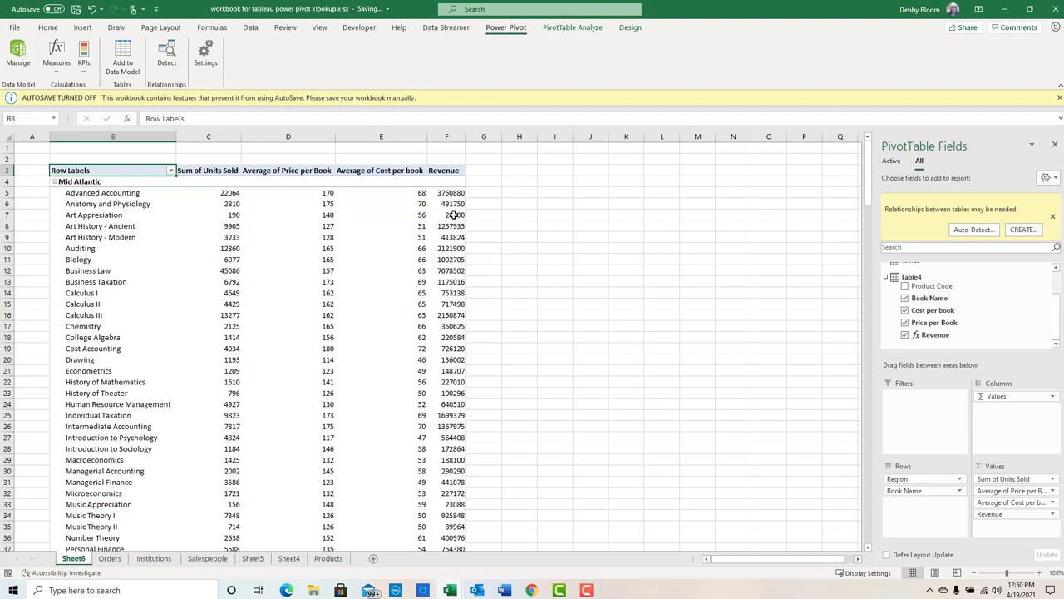
mouse_move(450, 216)
Step: Start a new Power Pivot measure in Table4 and name it Cost
left_click(183, 237)
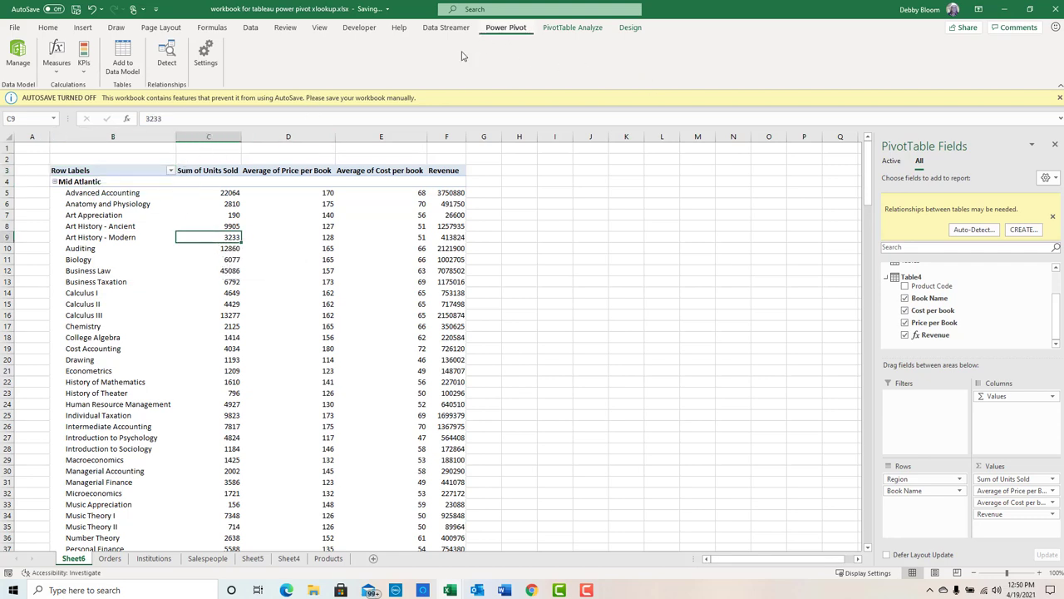
left_click(57, 67)
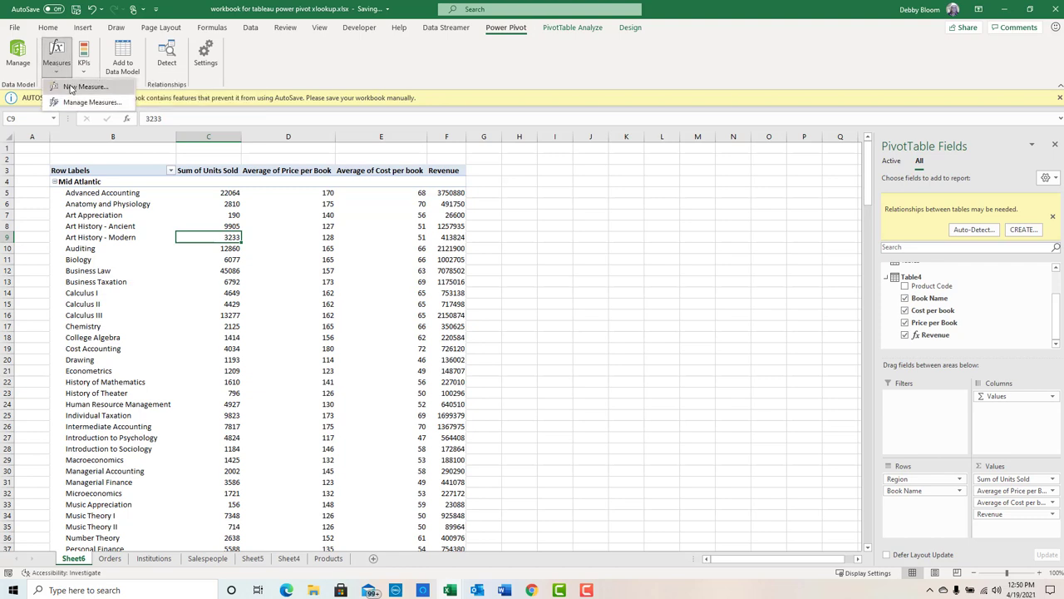
left_click(71, 88)
left_click_drag(470, 177, 596, 208)
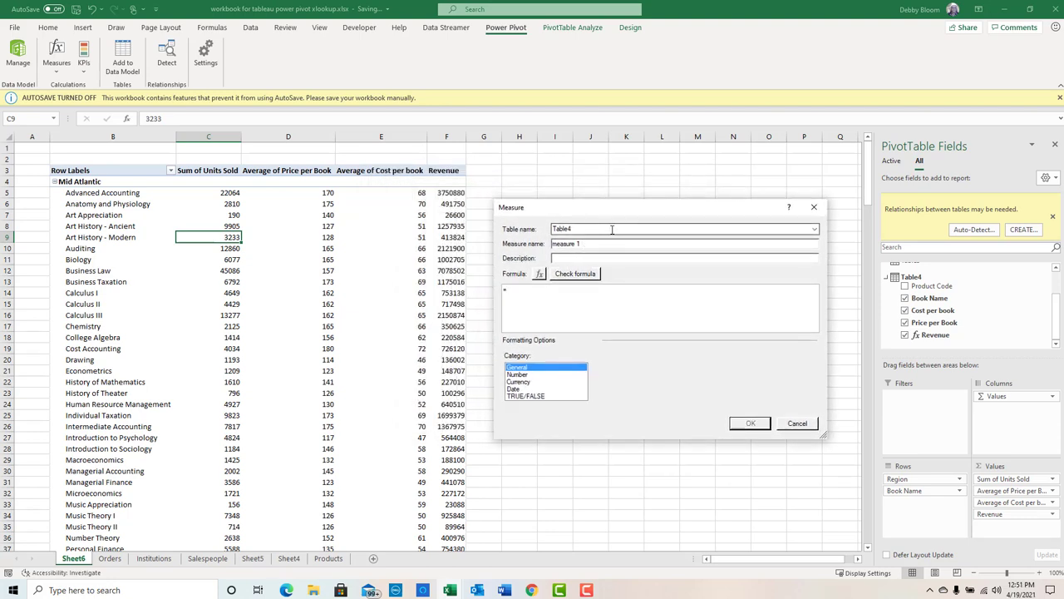
left_click(815, 229)
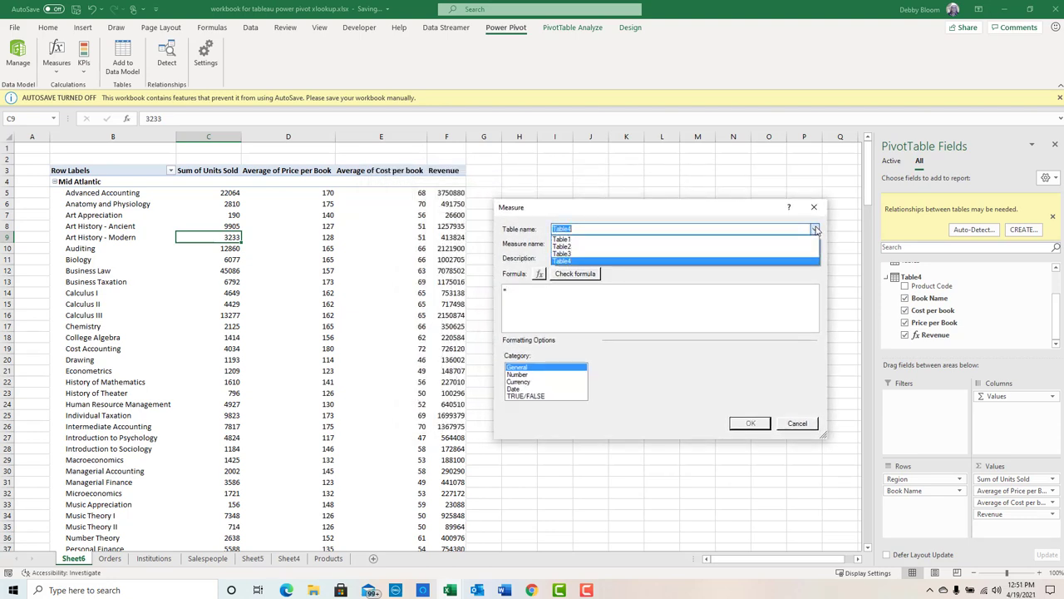
left_click(815, 229)
left_click_drag(608, 246, 501, 247)
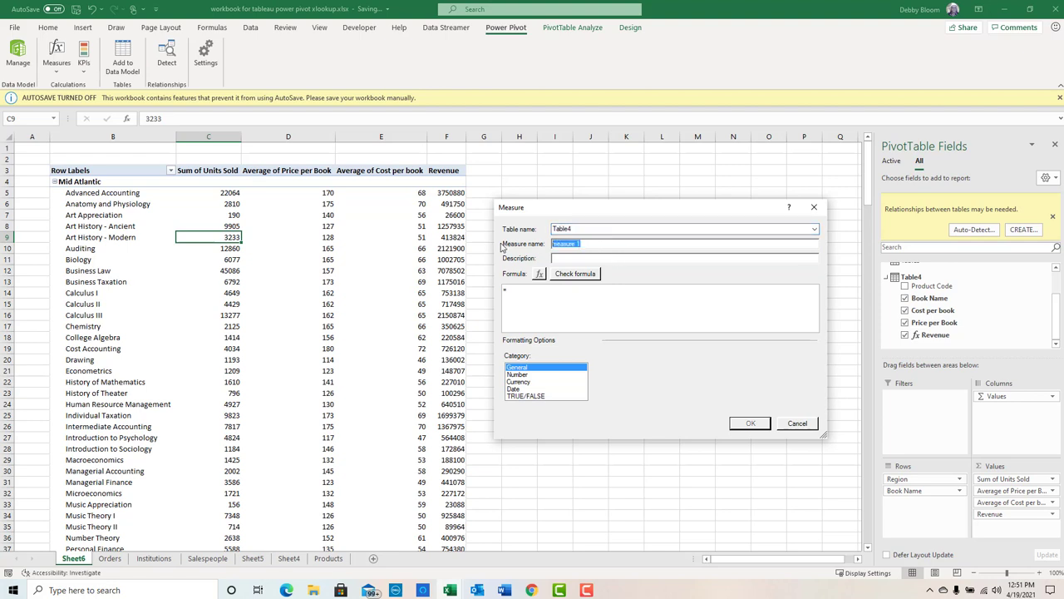
type("Cos")
type("t")
Step: Define the Cost measure's formula as =[Sum of Units Sold]*[Average of Cost per book] and create the measure
type("[")
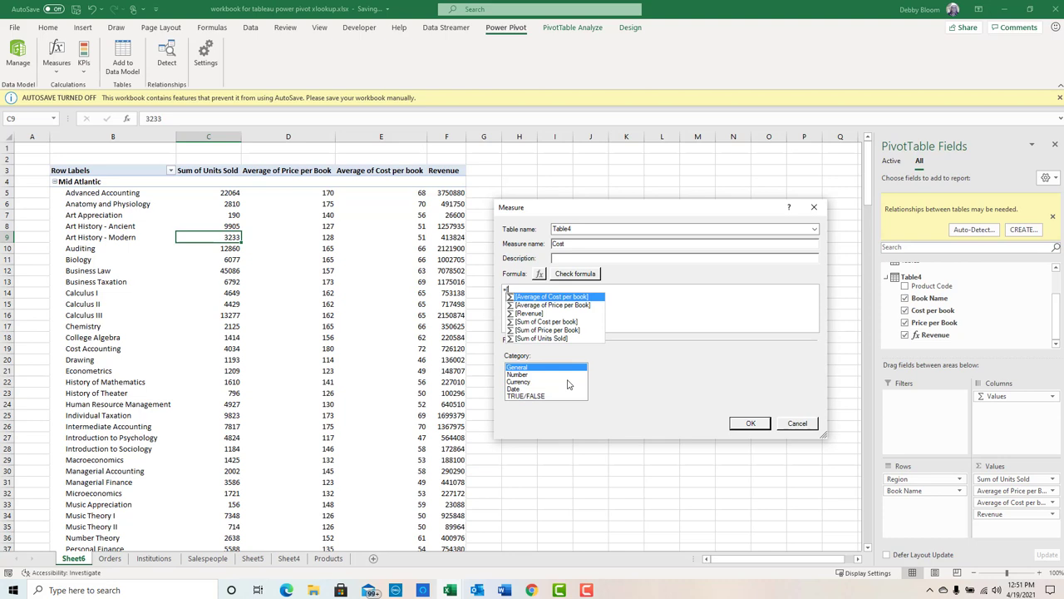
double_click(563, 341)
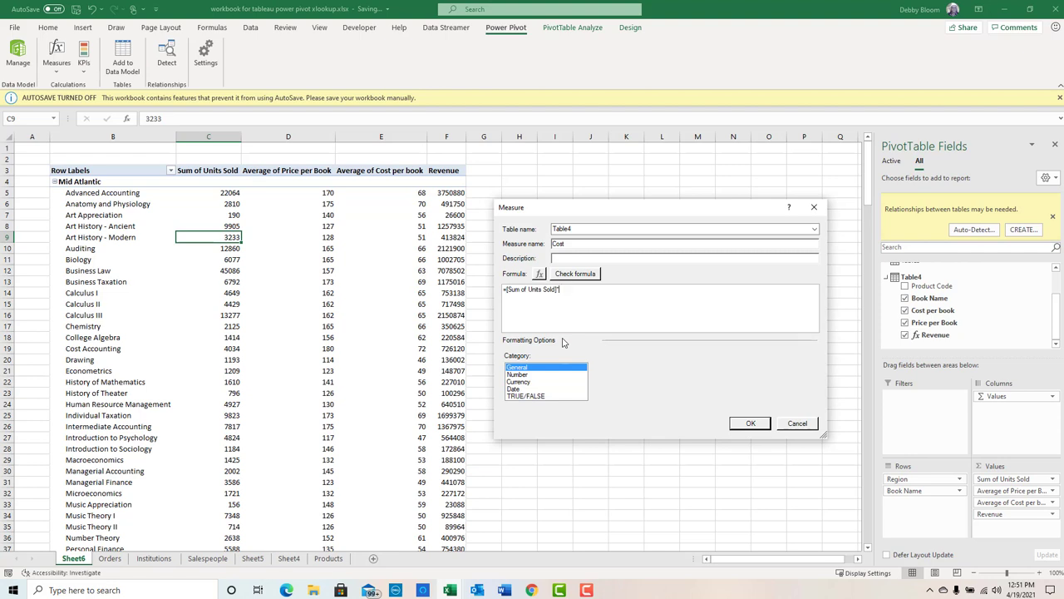
type("*[")
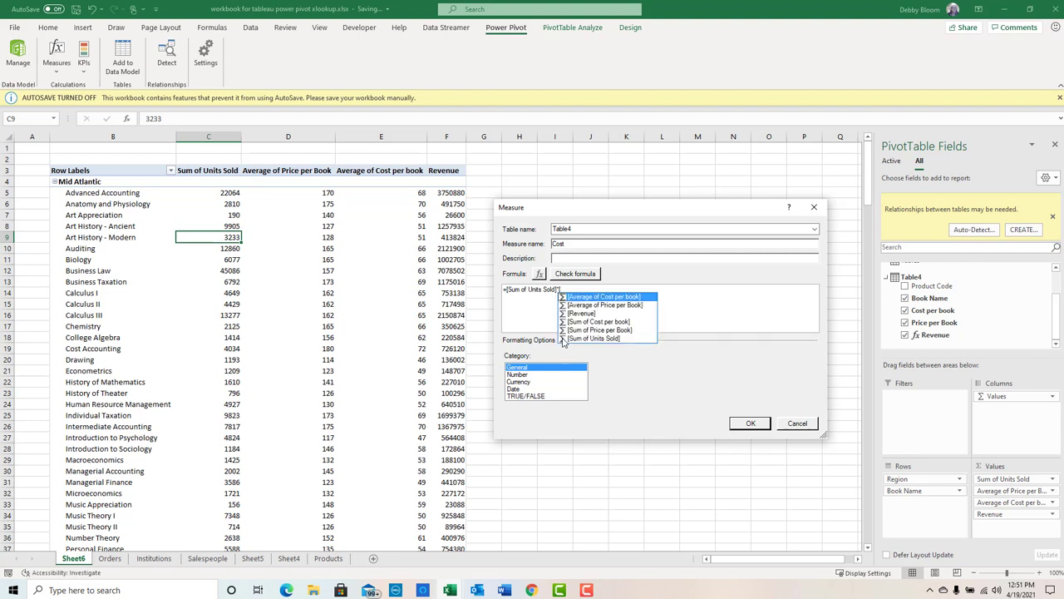
double_click(618, 297)
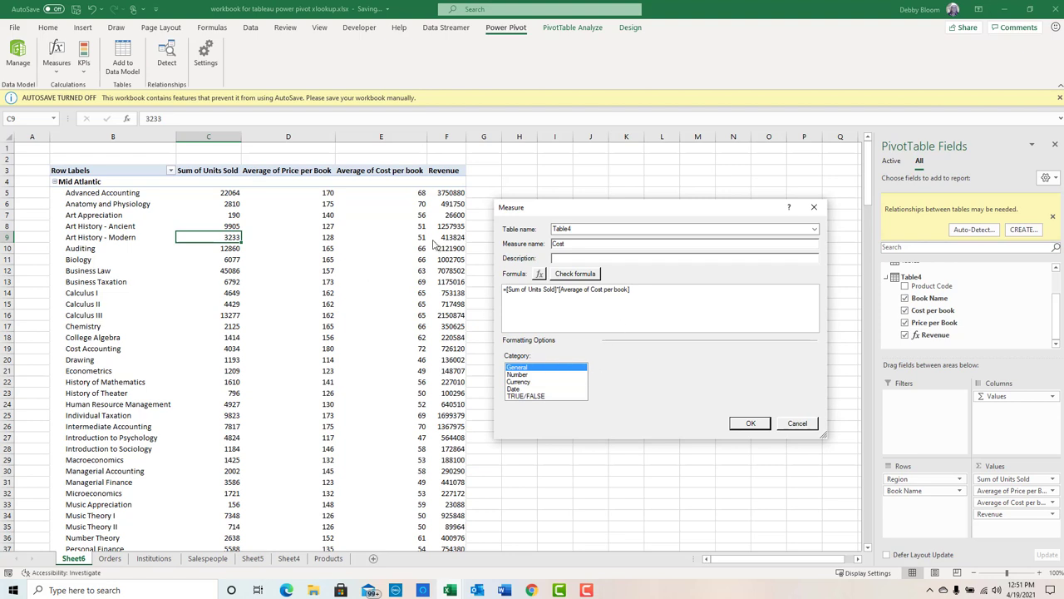
left_click(751, 424)
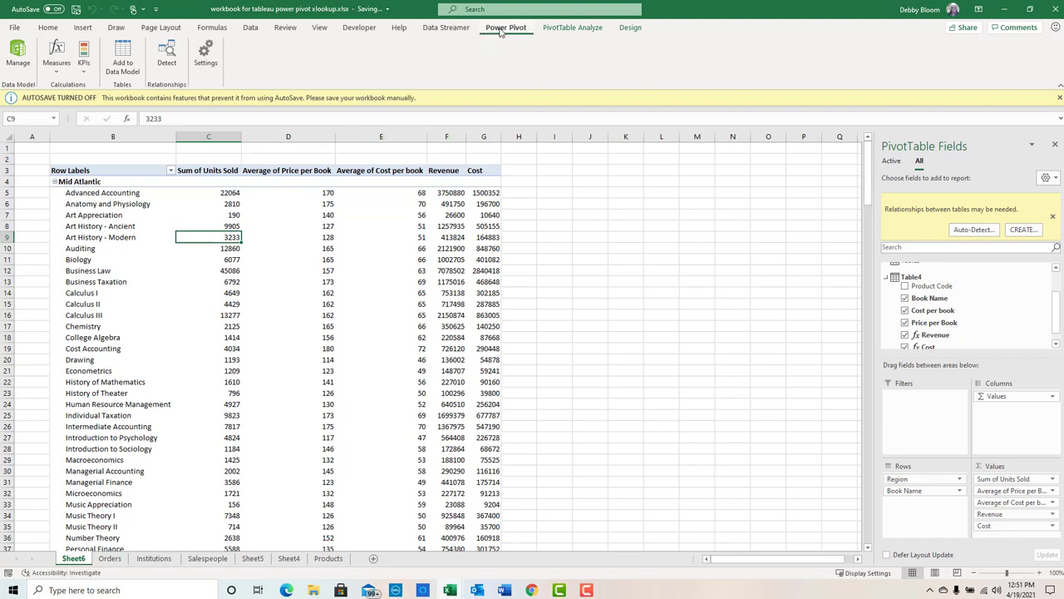
Step: Create a new measure named Profit in Table4 with the formula =[Revenue]-[Cost]
left_click(56, 59)
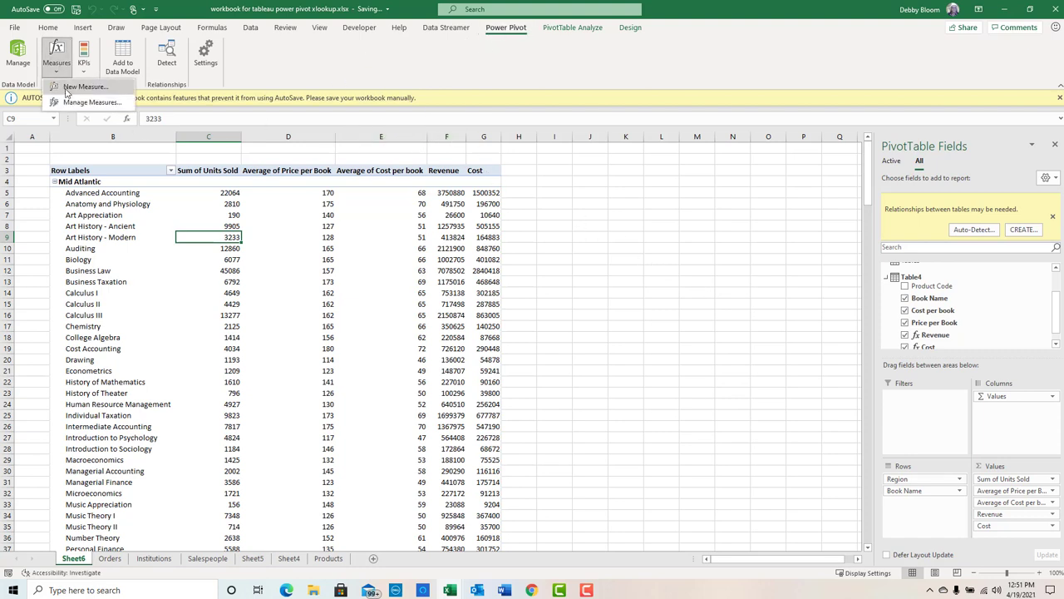
left_click(69, 89)
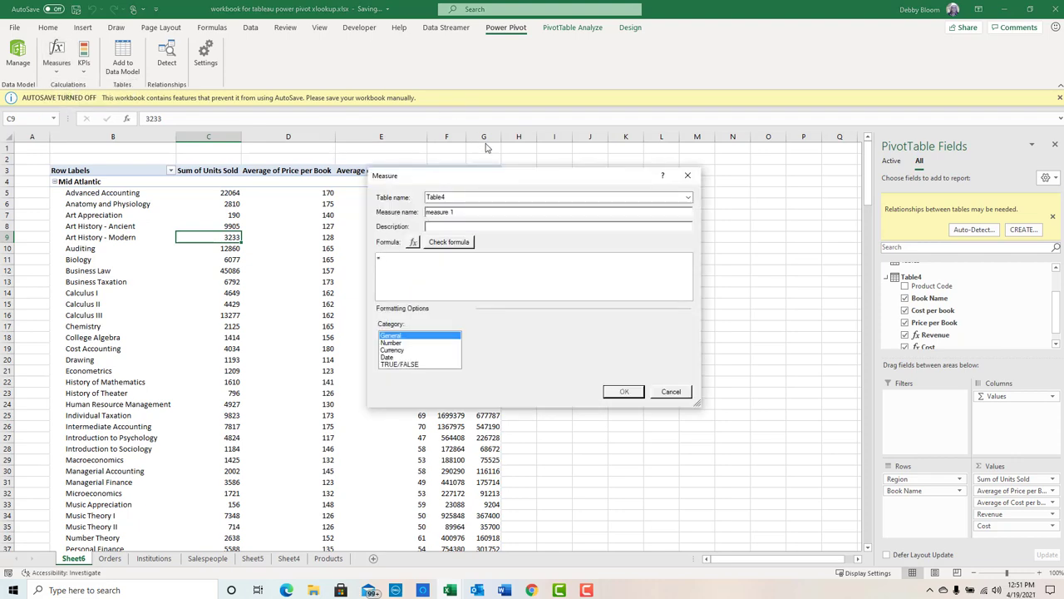
left_click(478, 213)
left_click_drag(477, 213, 391, 207)
type("Profit")
left_click(389, 260)
type("[")
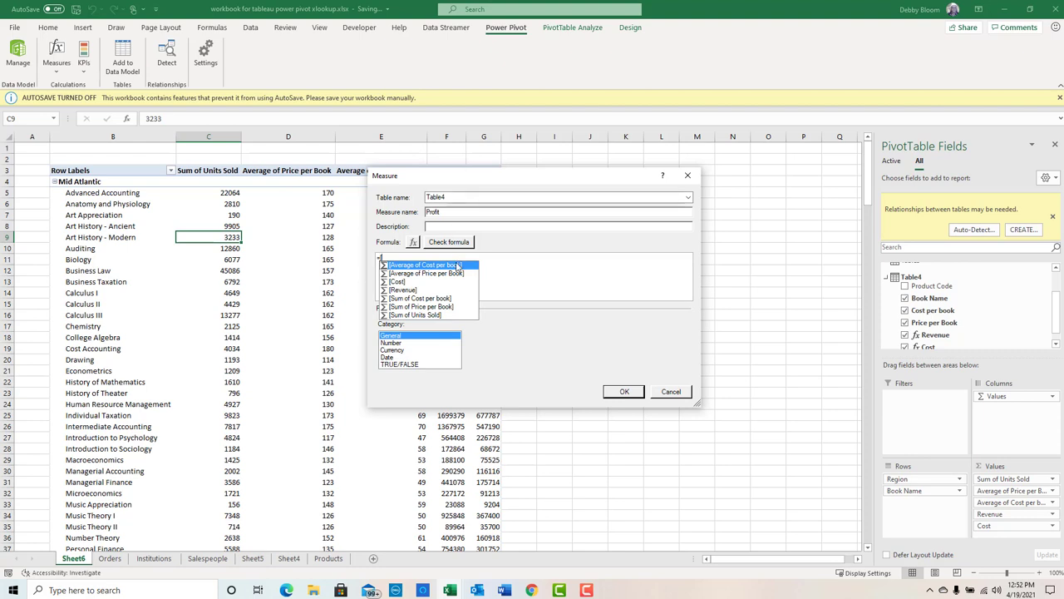
double_click(417, 290)
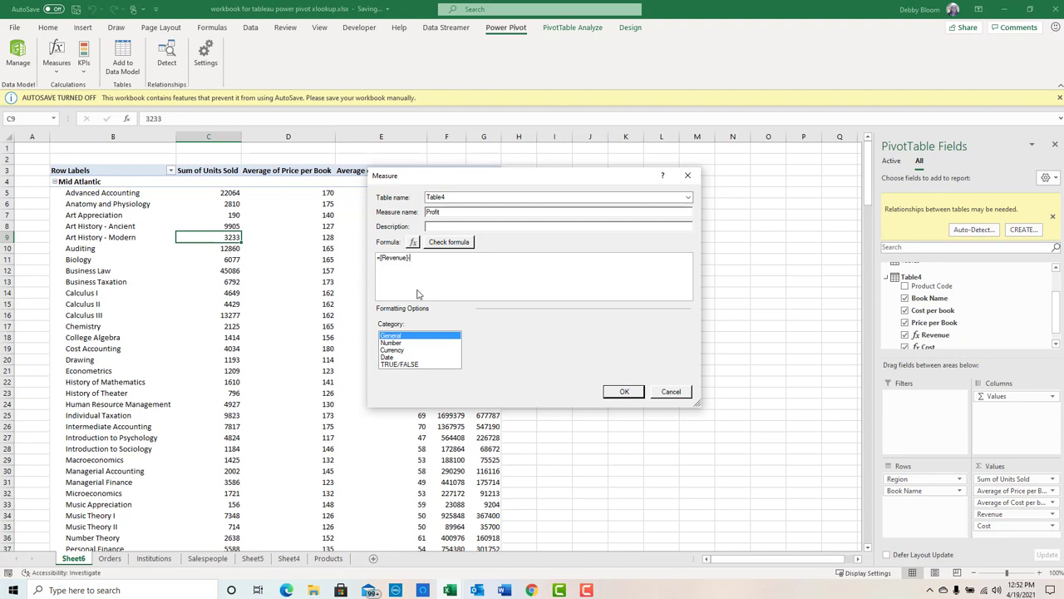
type("-[")
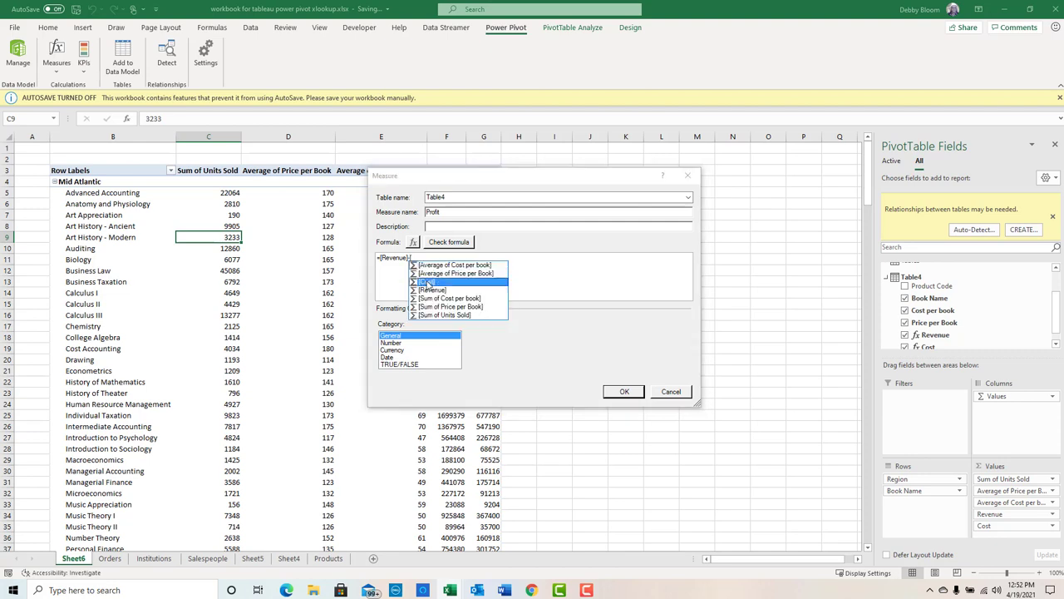
double_click(426, 282)
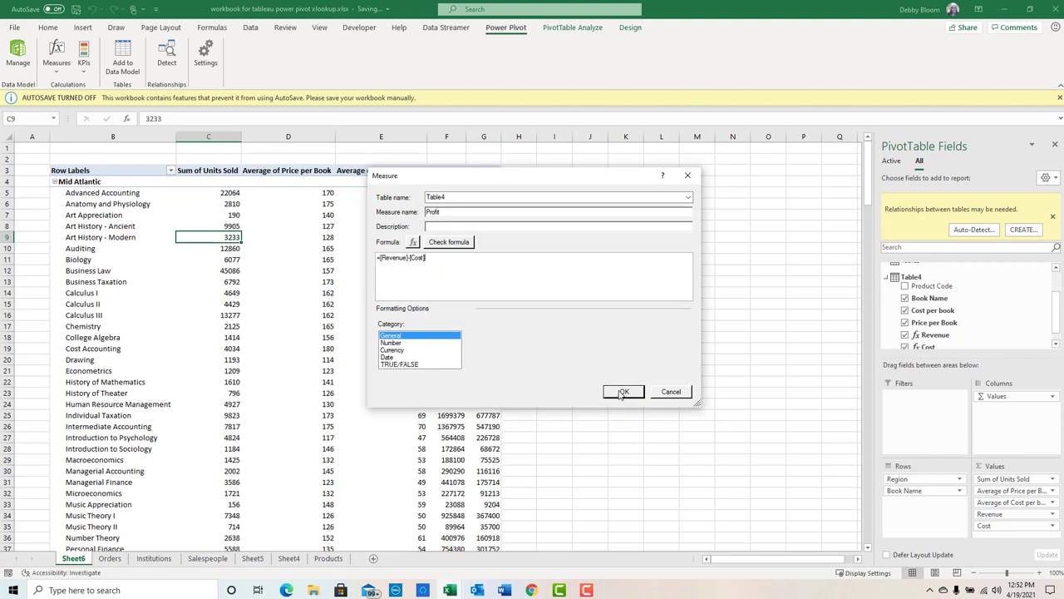
left_click(622, 392)
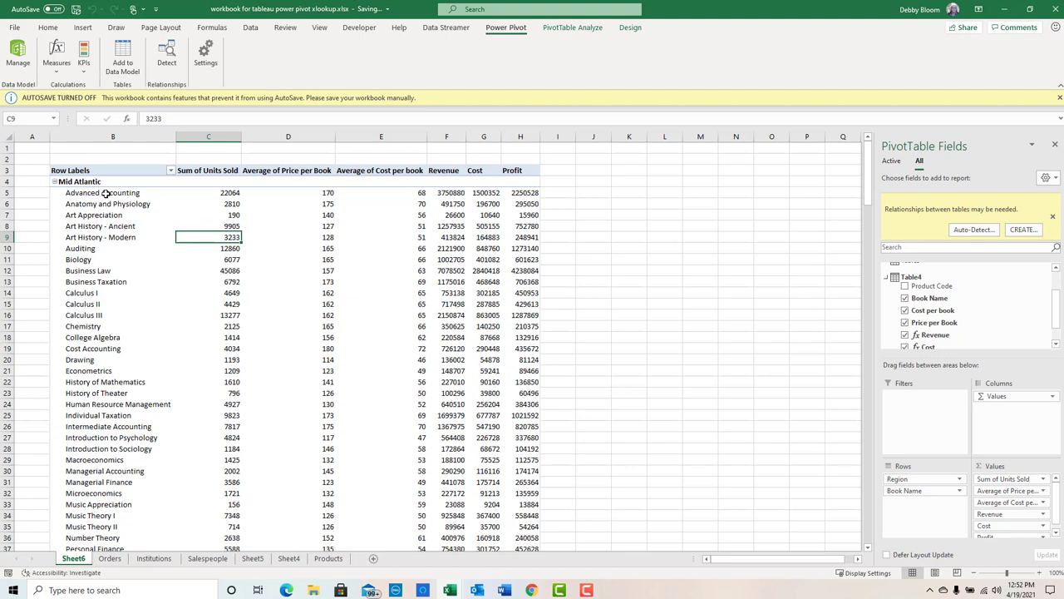
Step: Collapse the Mid Atlantic, Northeast, Northwest, Southeast and Southwest groups in the PivotTable to hide their book rows
left_click(55, 182)
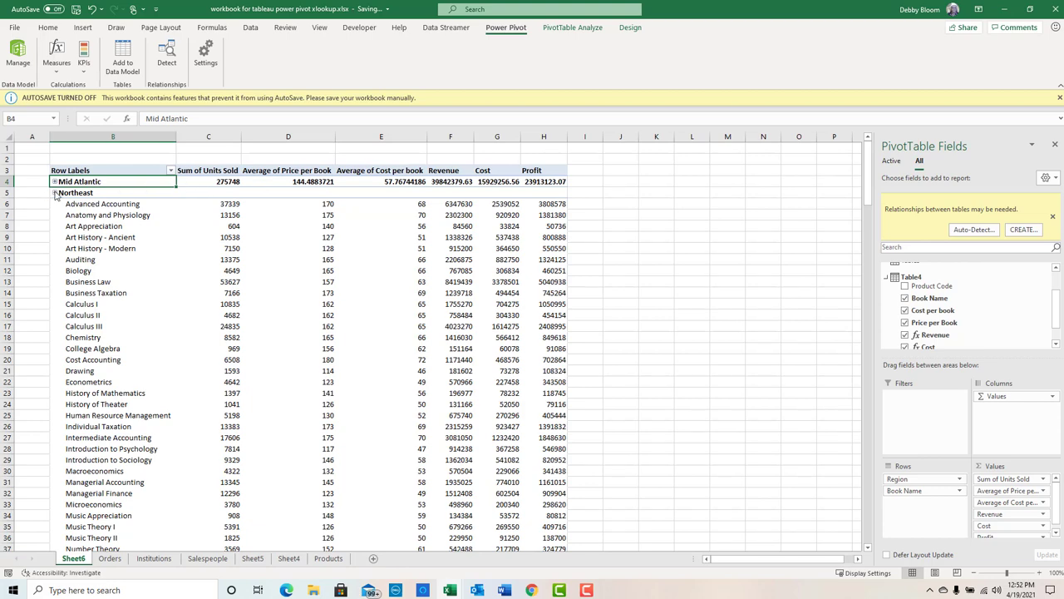
left_click(55, 193)
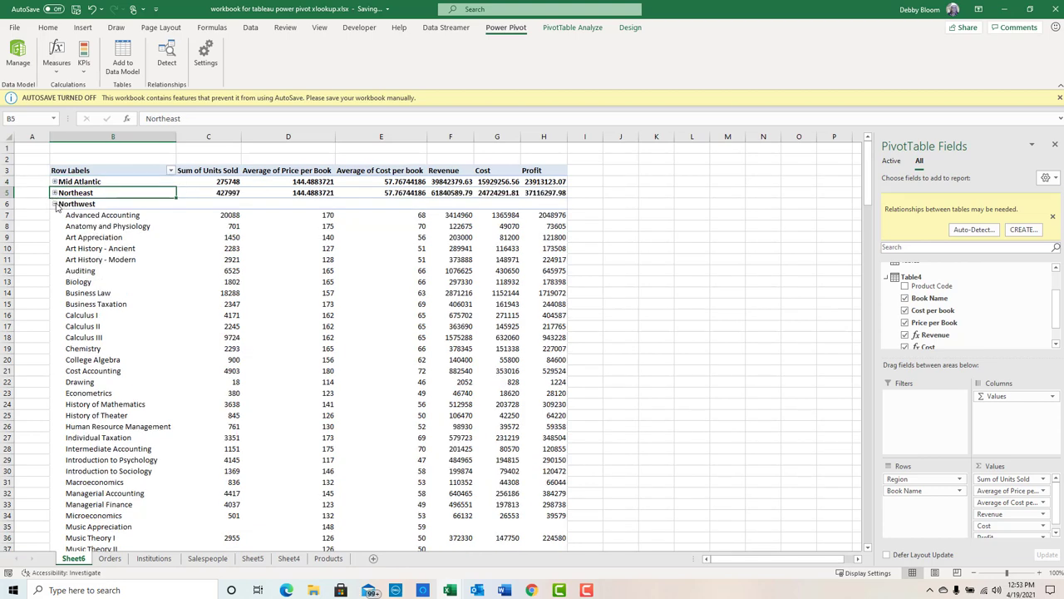
left_click(55, 204)
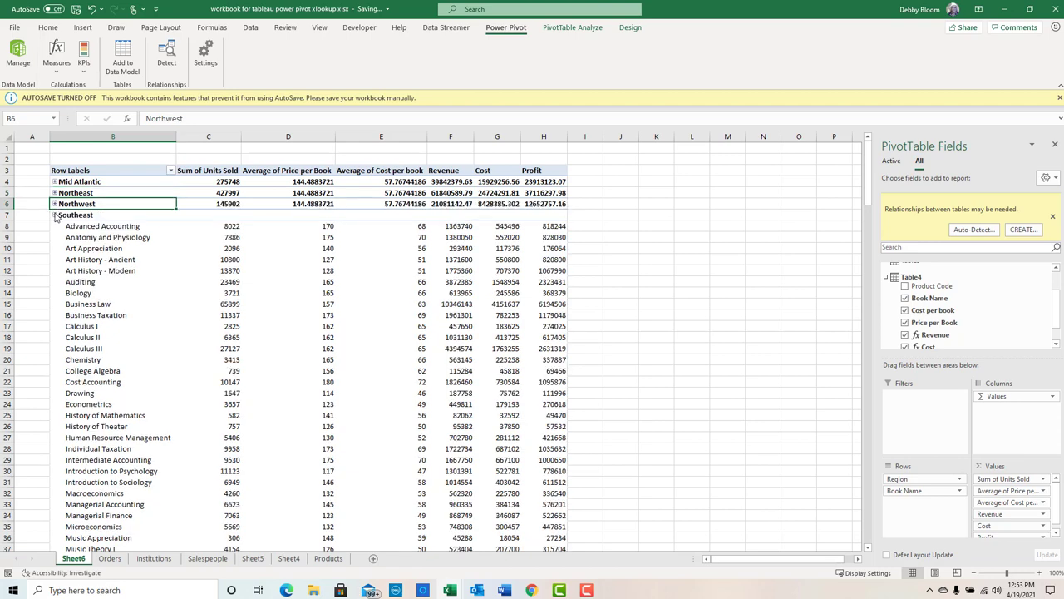
left_click(55, 215)
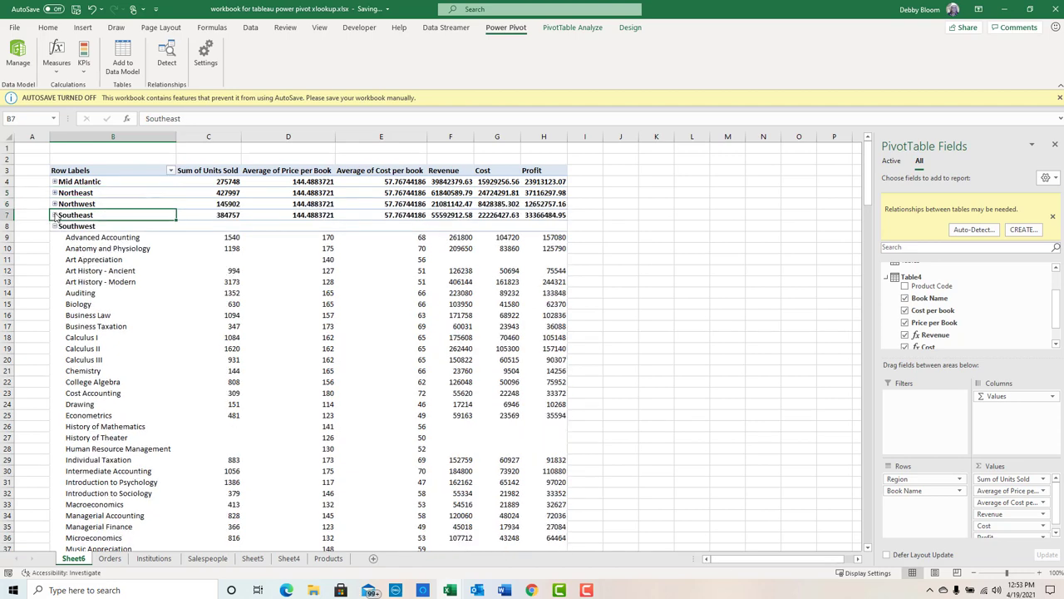
left_click(55, 226)
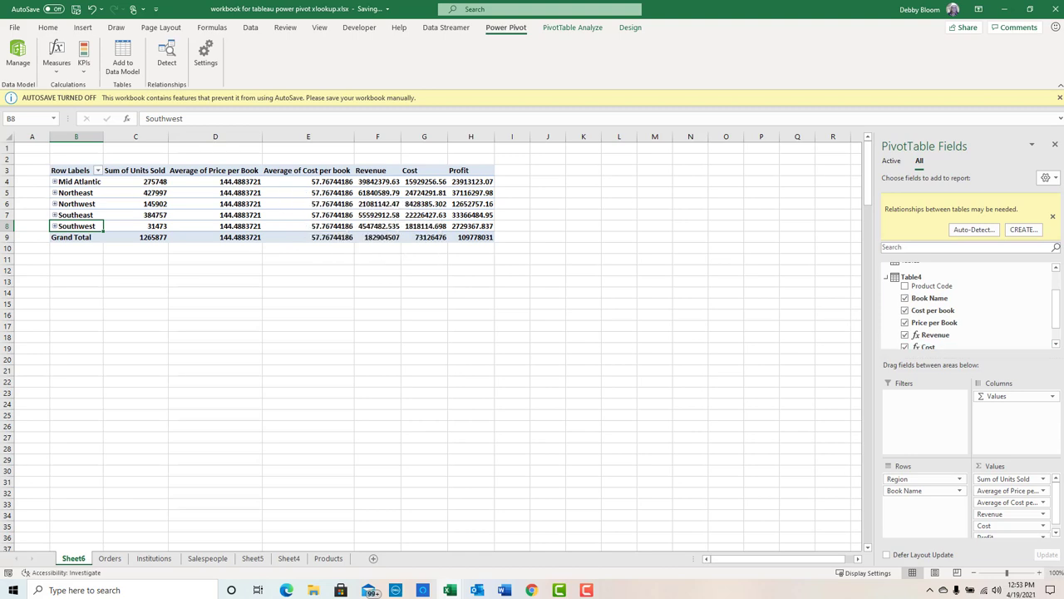
Step: Remove Sum of Units Sold and Average of Price per Book from the PivotTable's values
left_click(1045, 480)
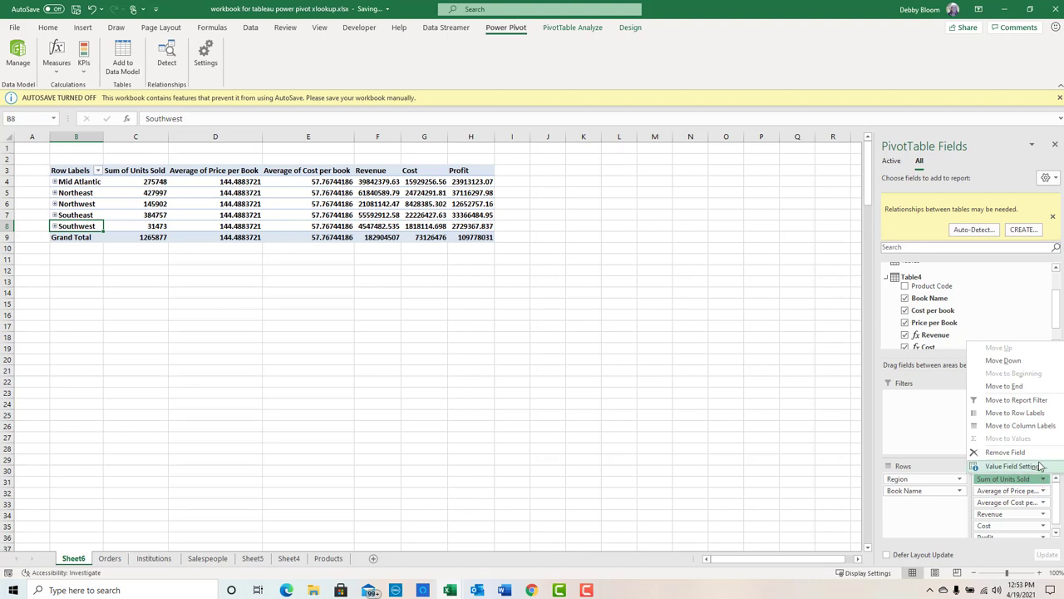
left_click(1005, 451)
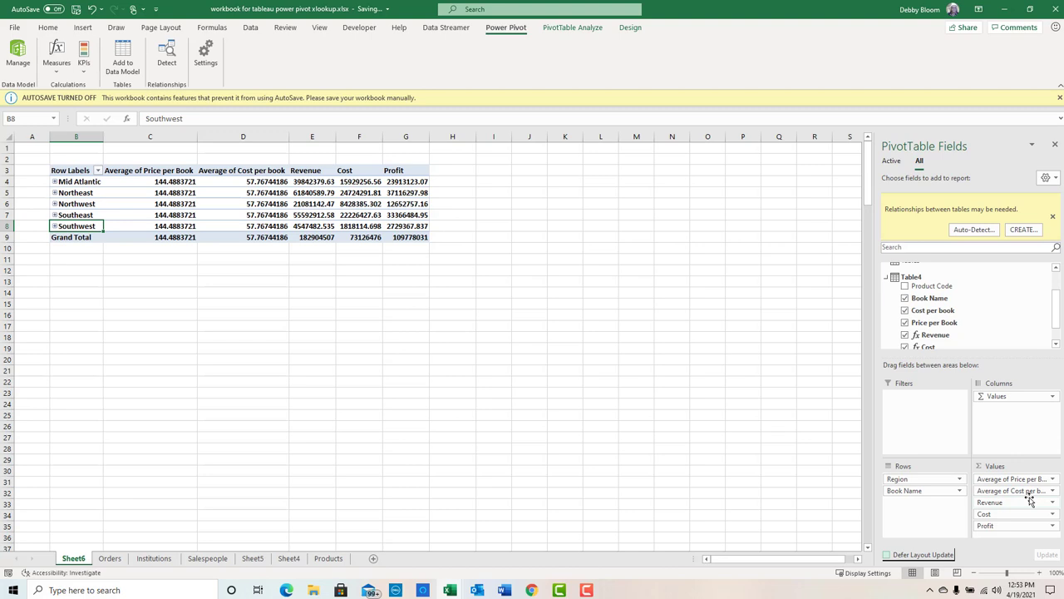
left_click(1053, 481)
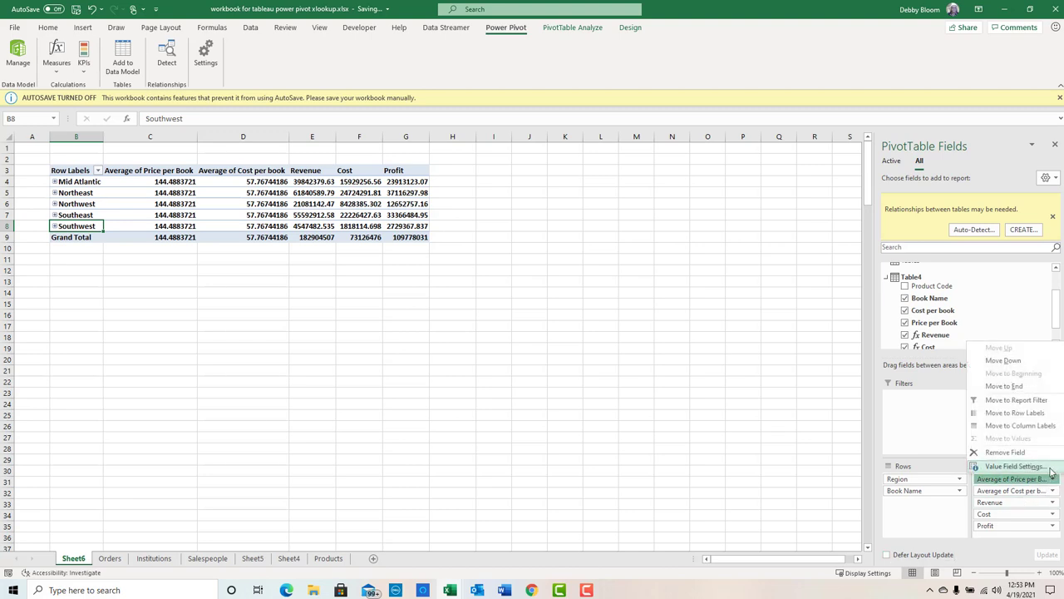
left_click(1006, 452)
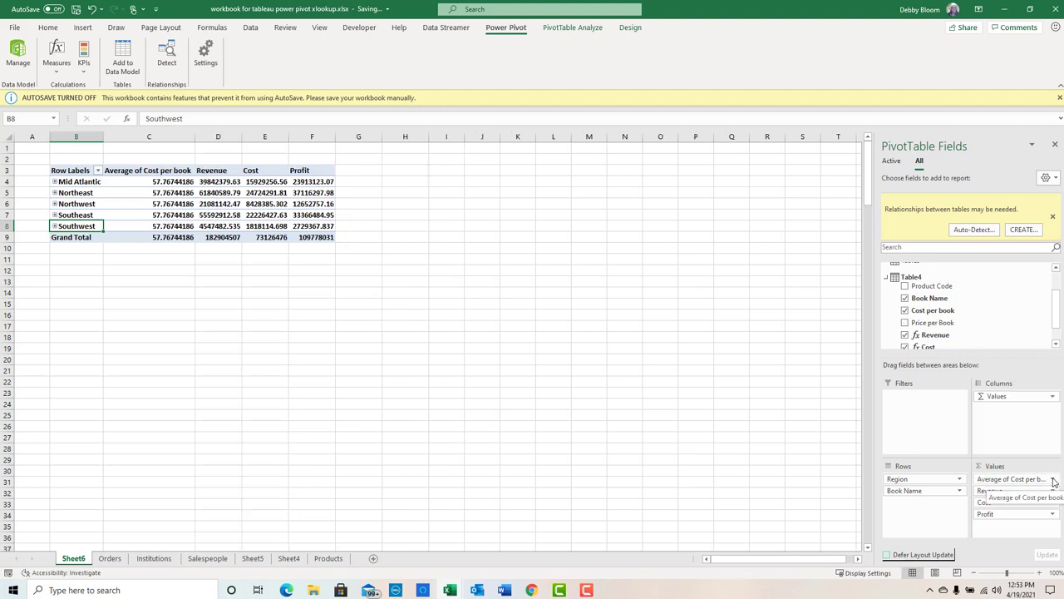
Step: Remove Average of Cost per book, Revenue and Cost from the PivotTable's values, keeping only Profit
left_click(1053, 480)
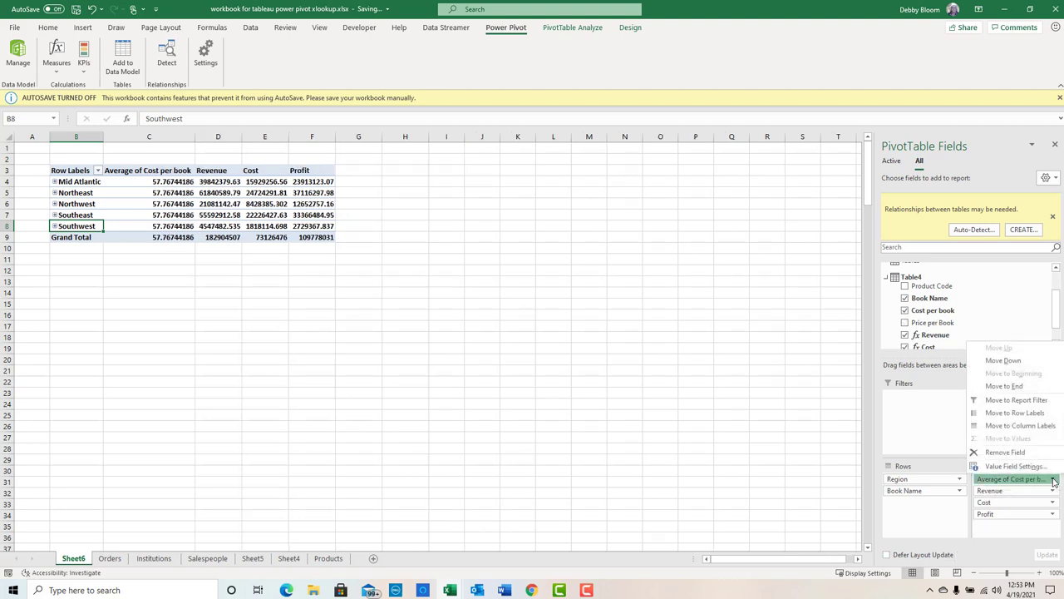
left_click(1006, 452)
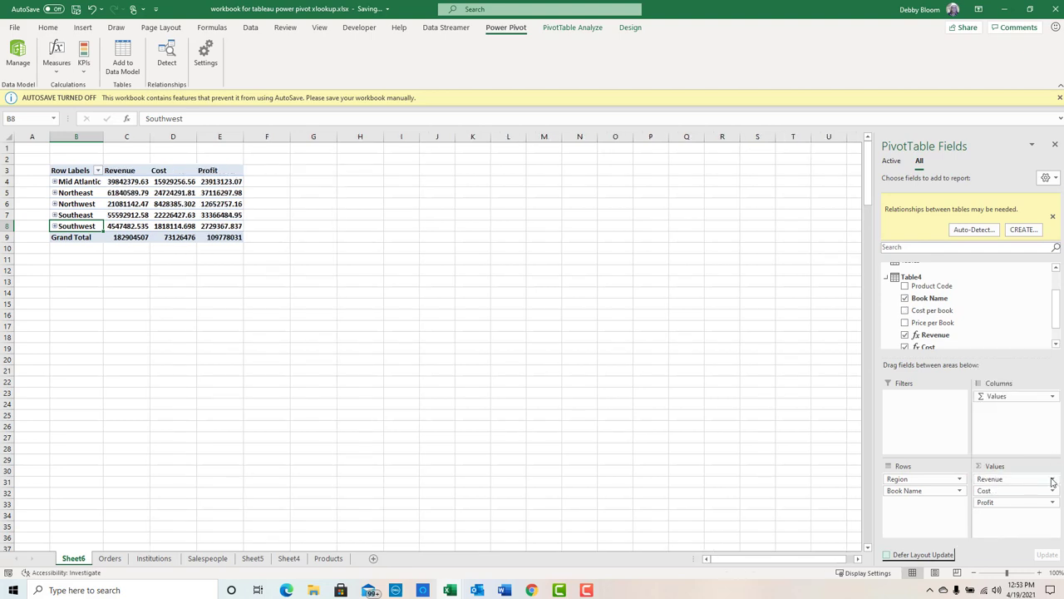
left_click(1053, 480)
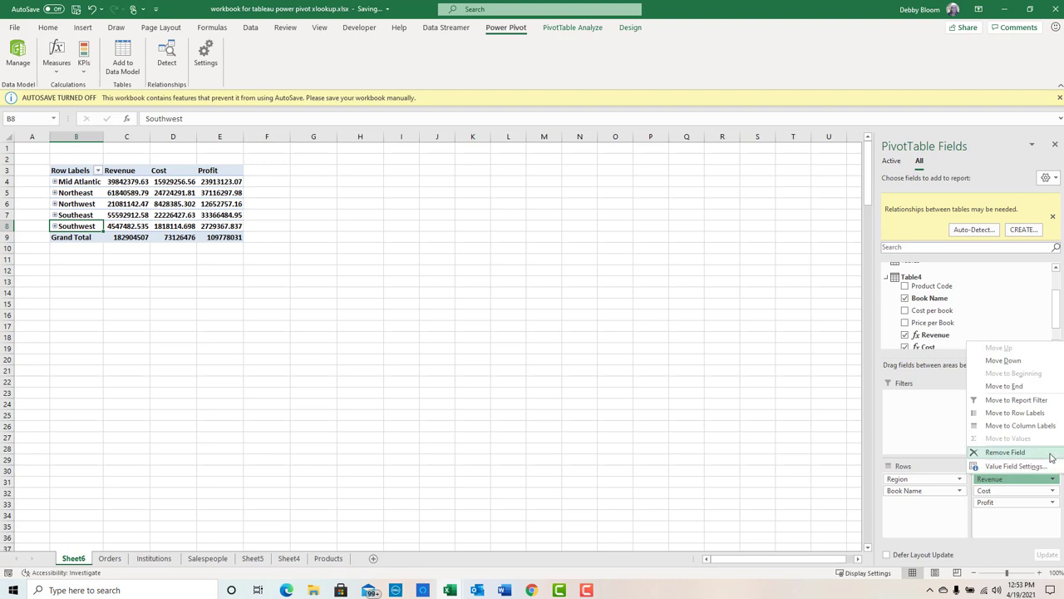
left_click(1051, 453)
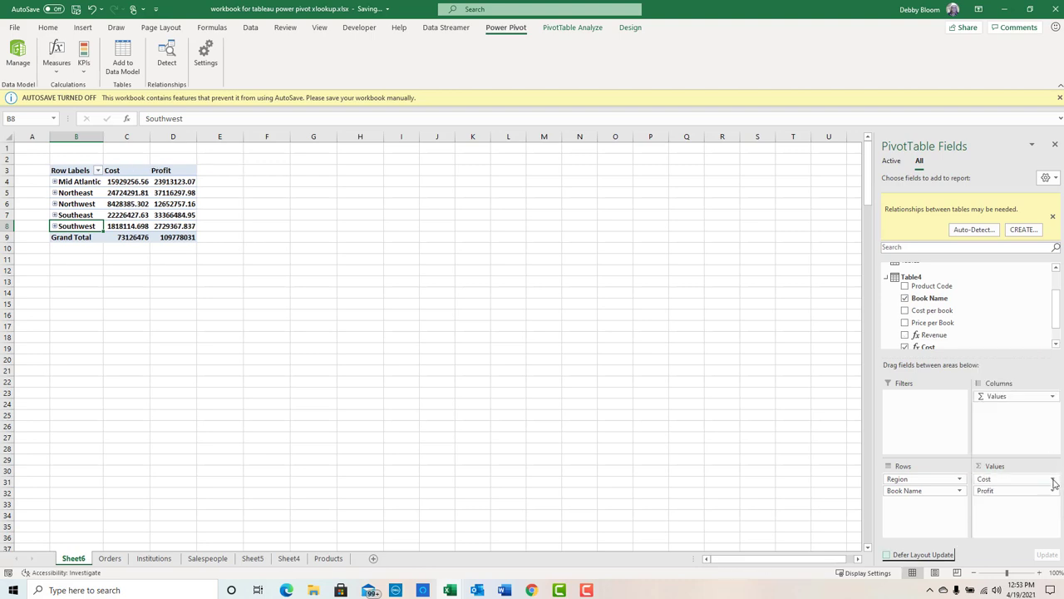
left_click(1053, 480)
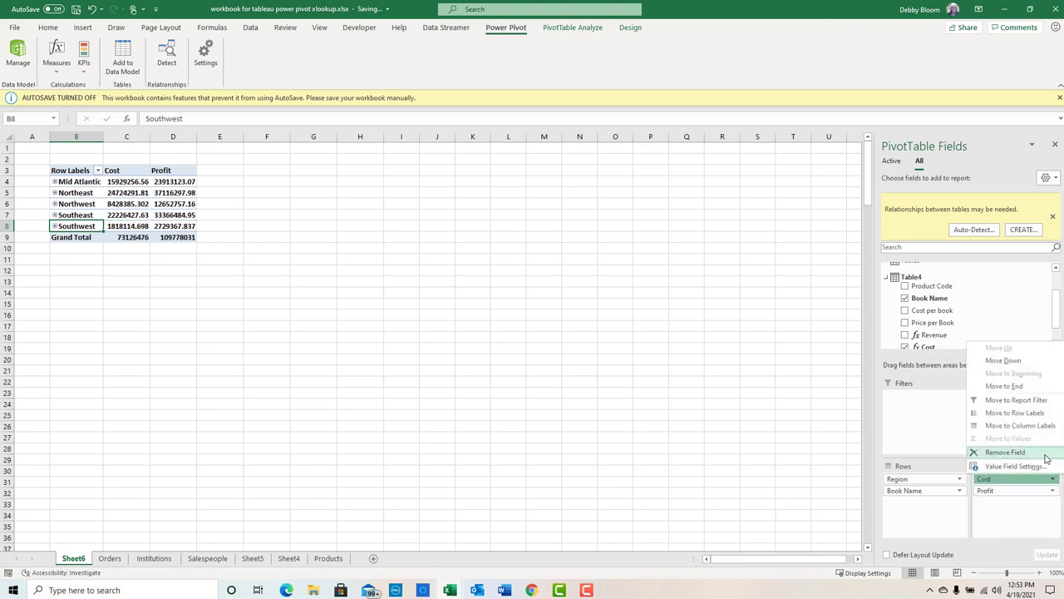
left_click(1047, 454)
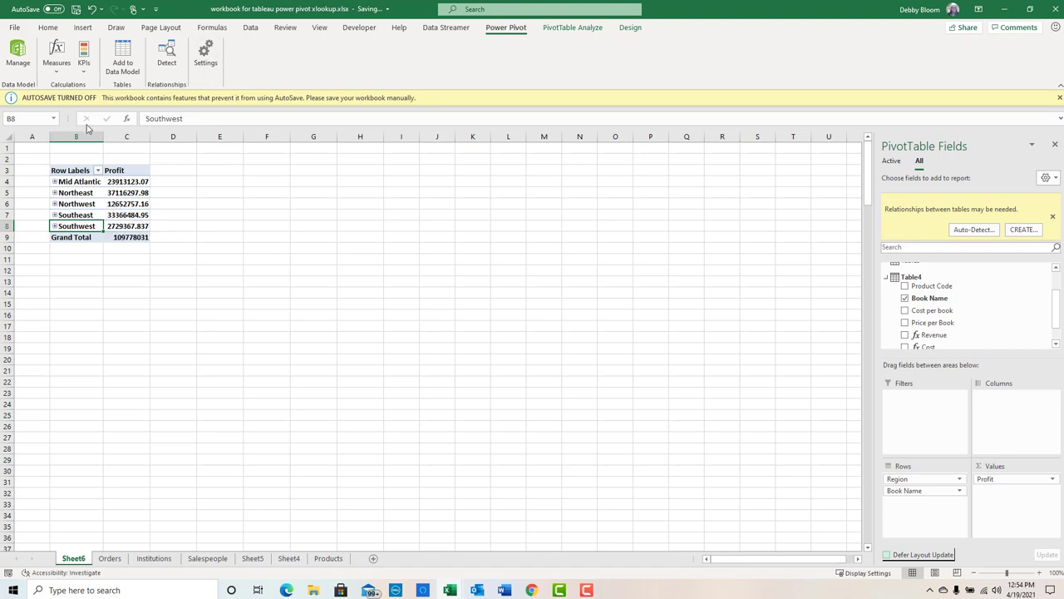
Step: Insert a pie PivotChart of Profit by region from the PivotTable on Sheet6
left_click(579, 29)
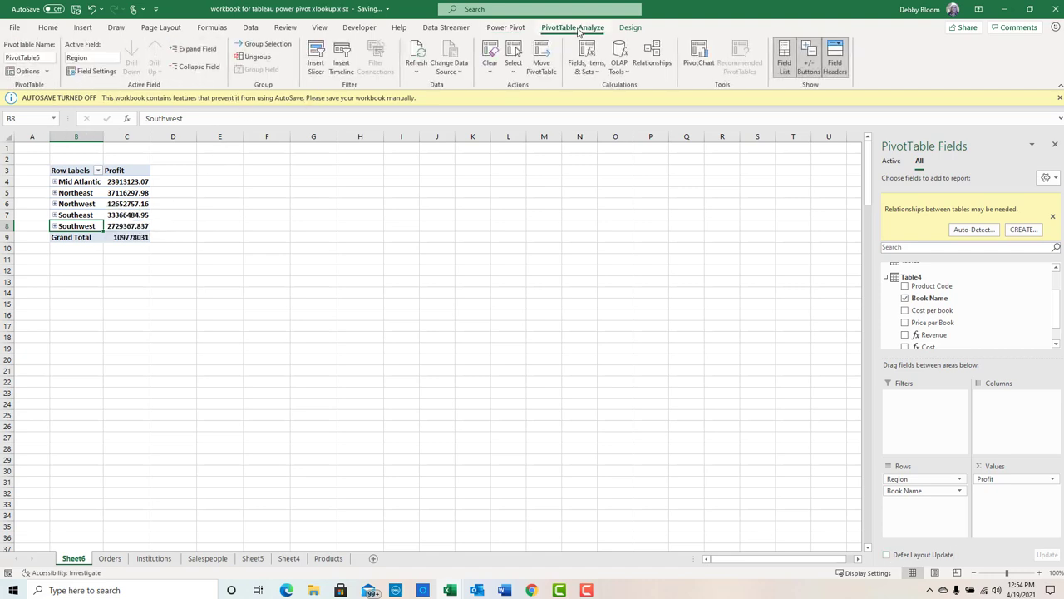
left_click(699, 62)
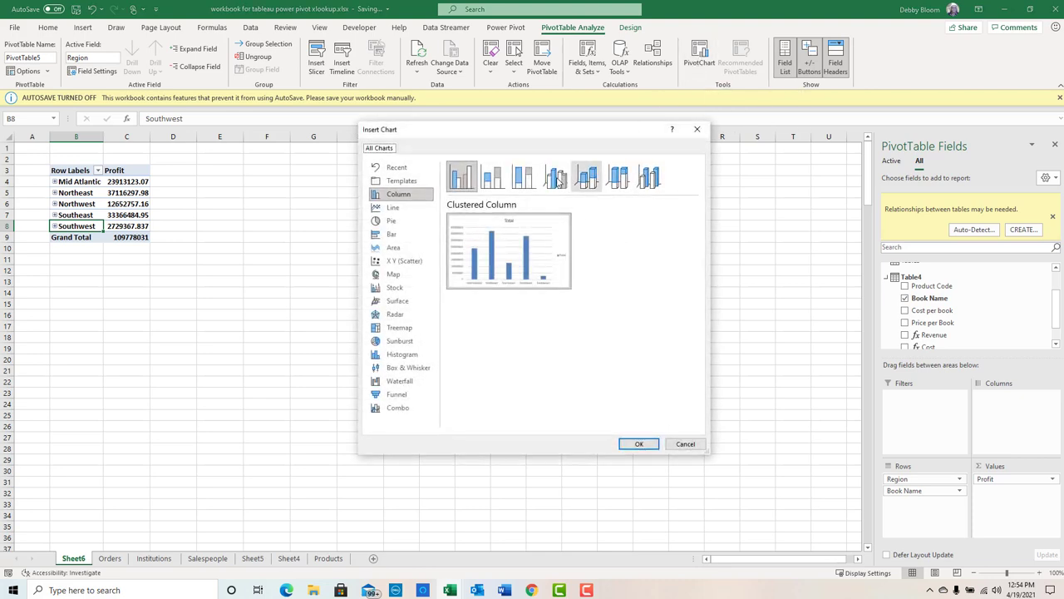
left_click(395, 225)
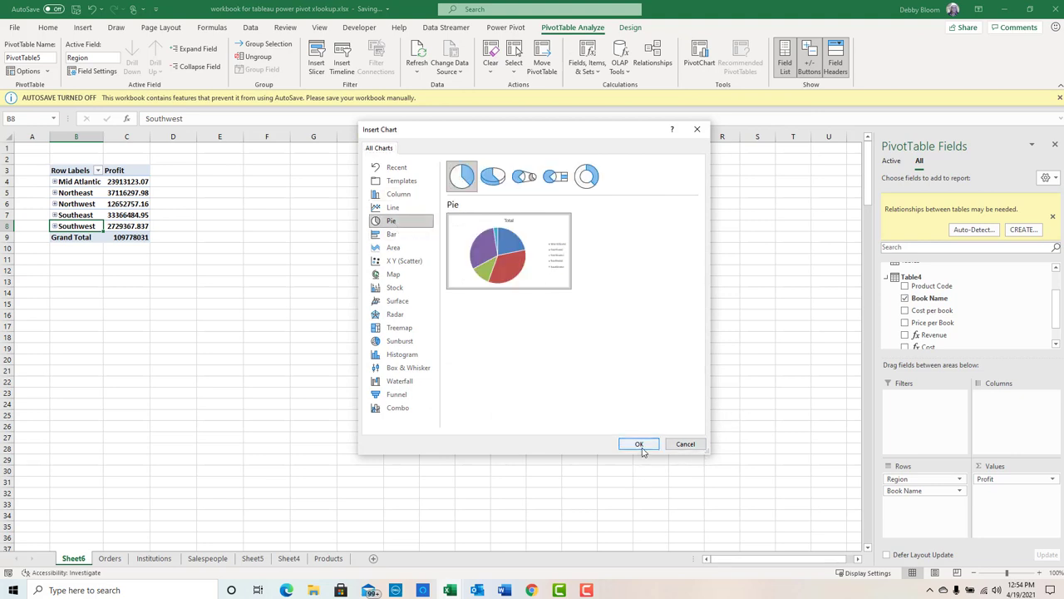
left_click(639, 445)
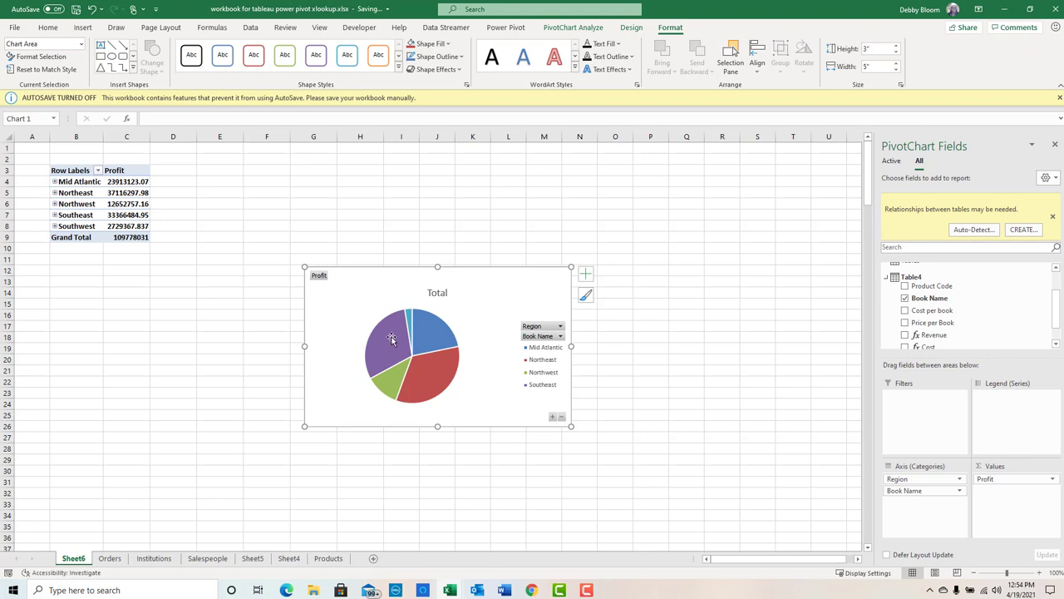
mouse_move(424, 366)
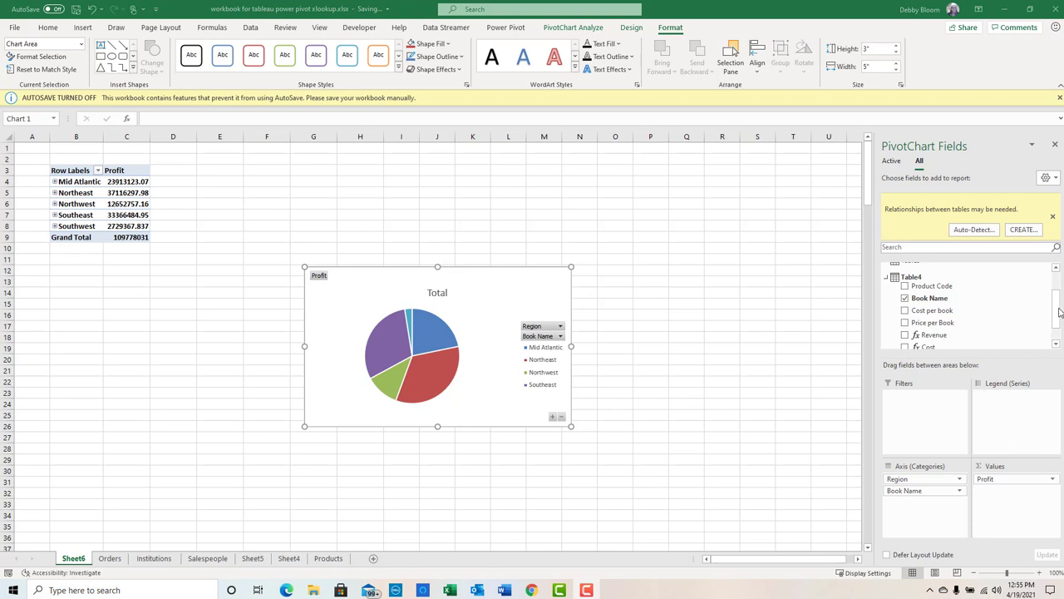
left_click_drag(1056, 312, 1056, 333)
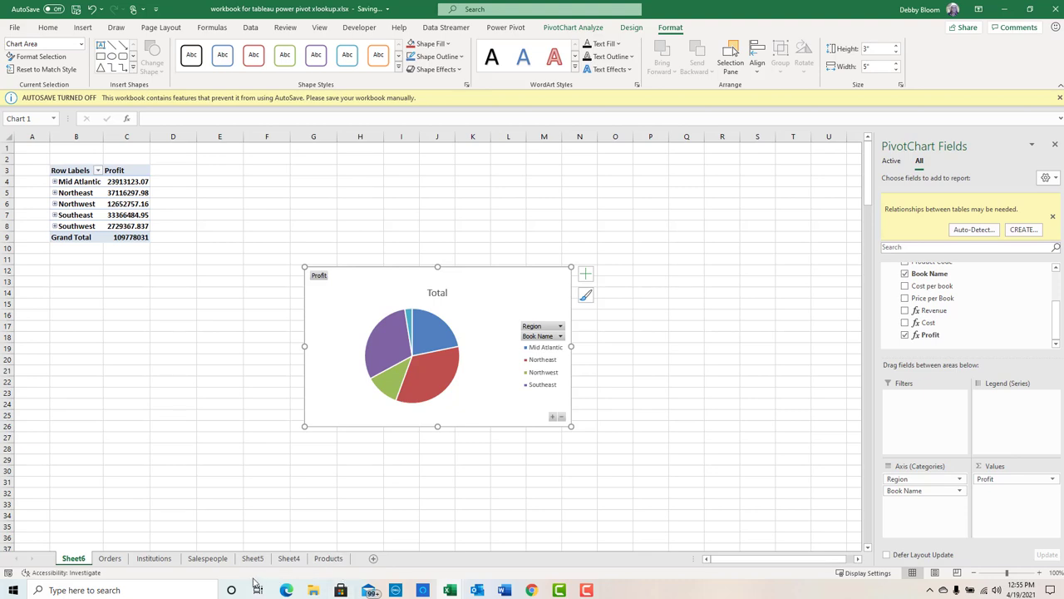
Step: From the Salespeople sheet, open the Power Pivot data model and create another PivotTable on a new worksheet
left_click(207, 558)
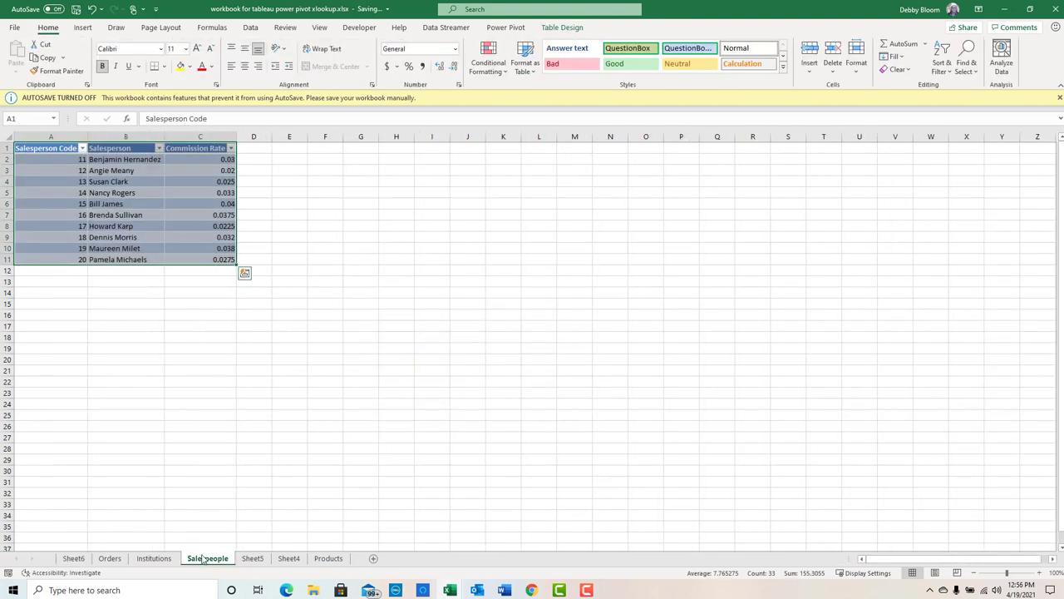
left_click(147, 195)
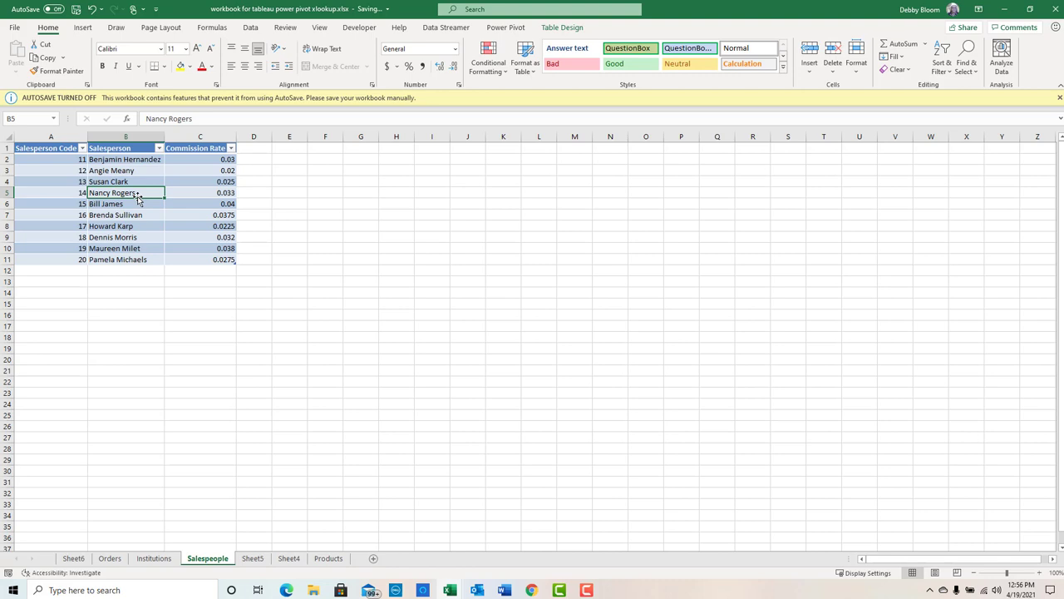
left_click(503, 29)
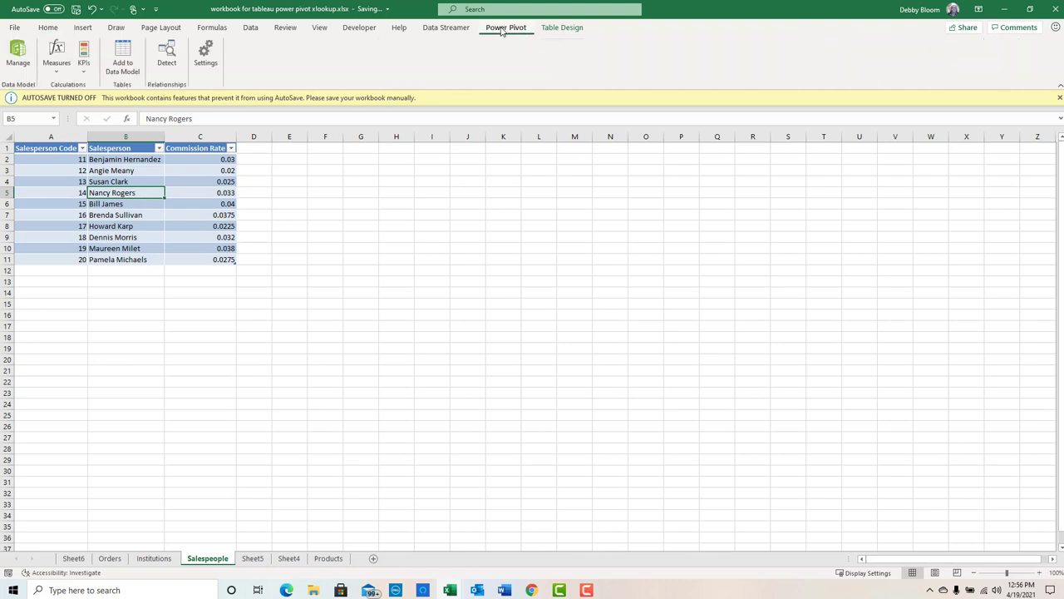
left_click(18, 50)
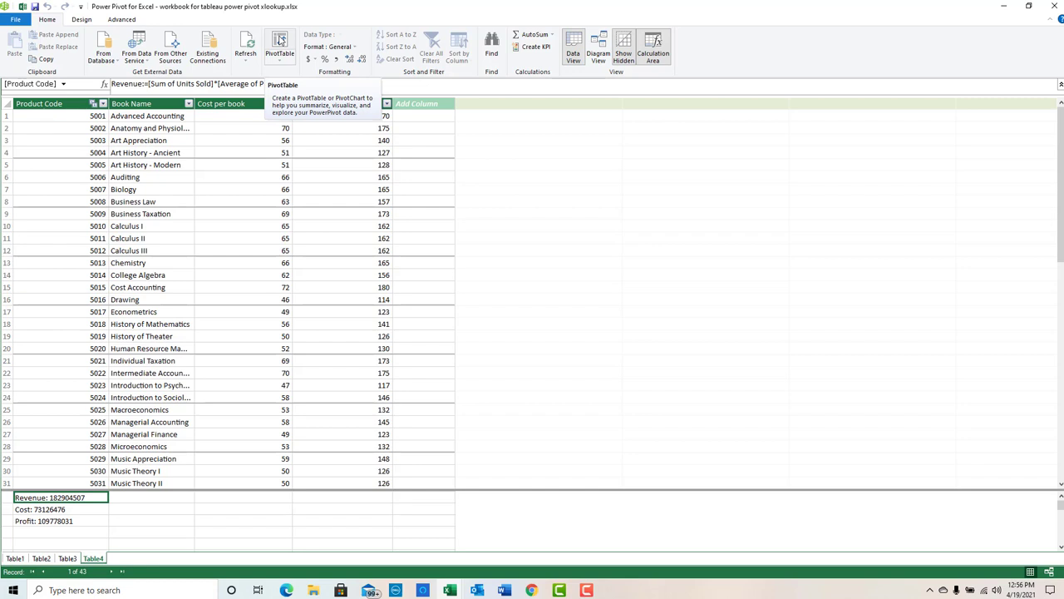
left_click(280, 39)
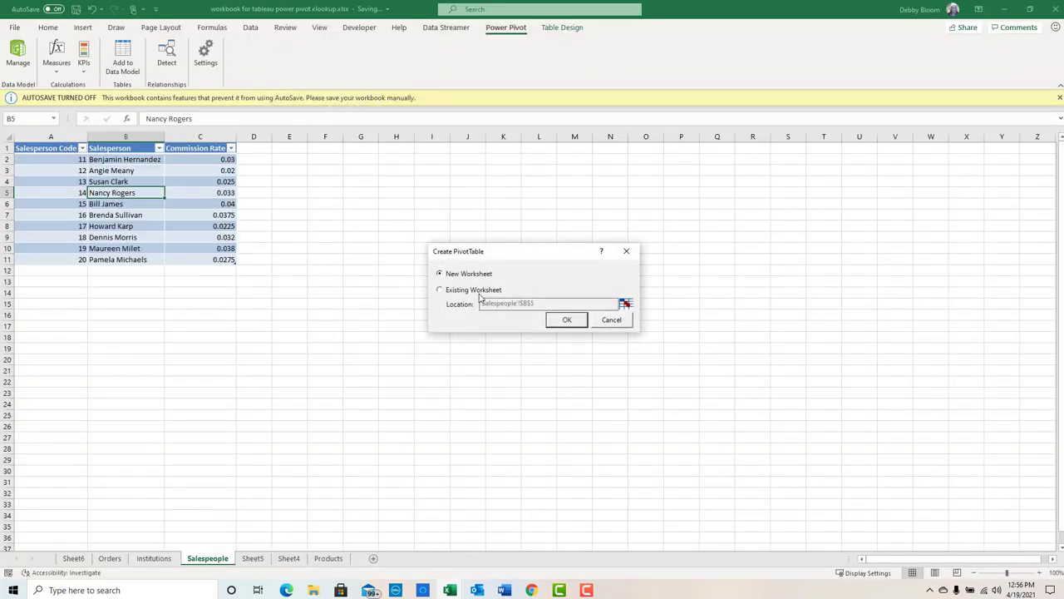
left_click(568, 320)
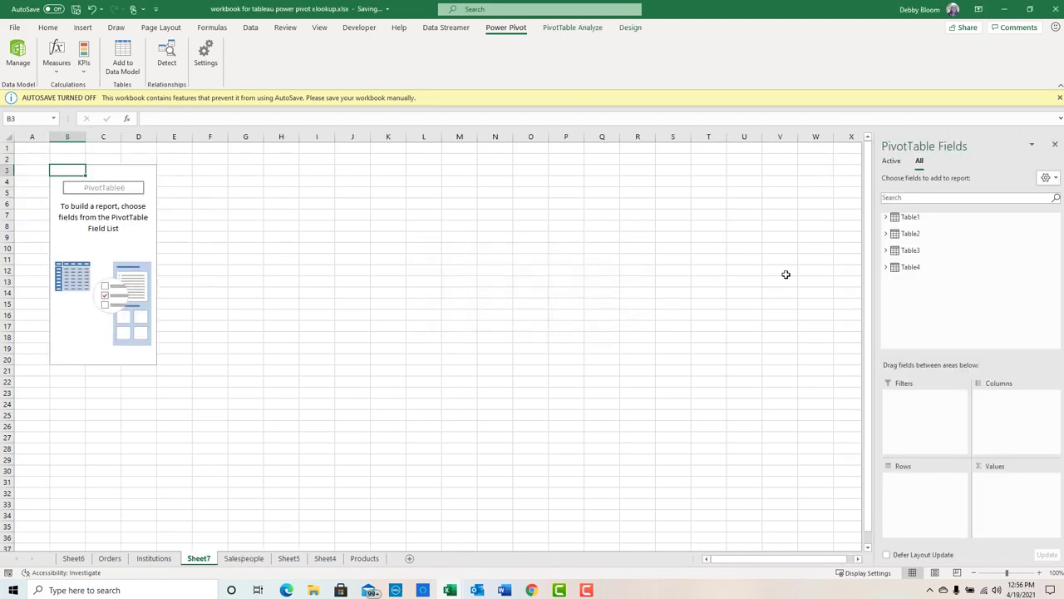
Step: Build the new PivotTable with State from Table2 as rows and the Revenue measure from Table4 as values
left_click(885, 217)
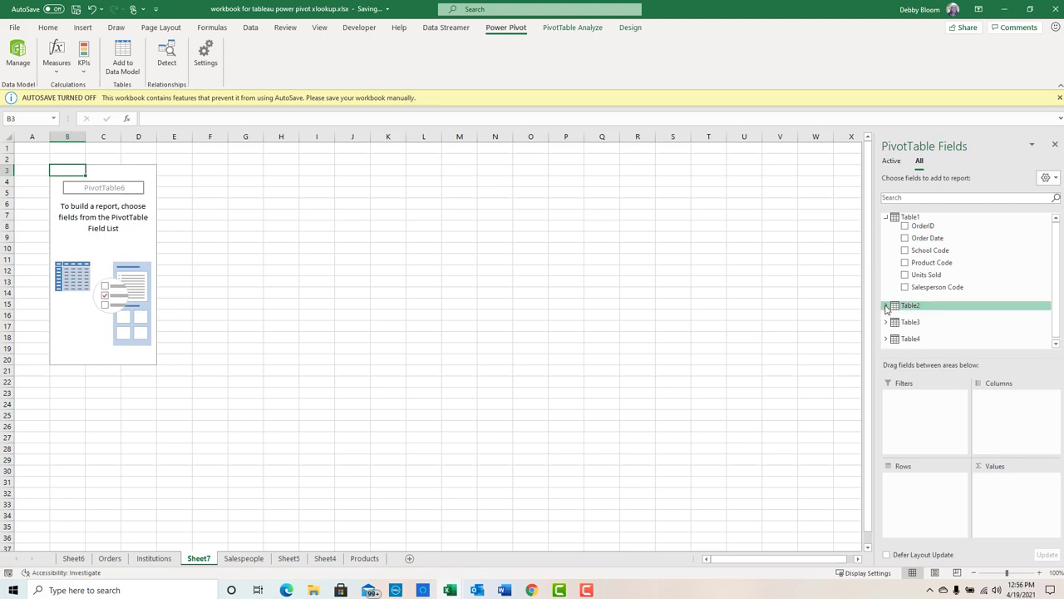
left_click(886, 306)
scroll(1058, 277, "down", 2)
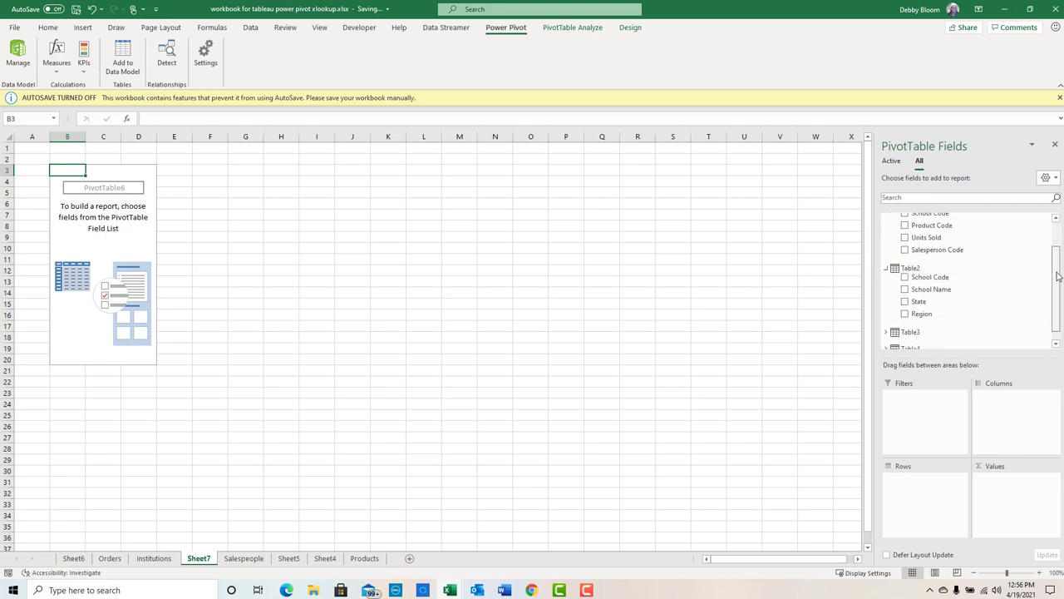
left_click(887, 319)
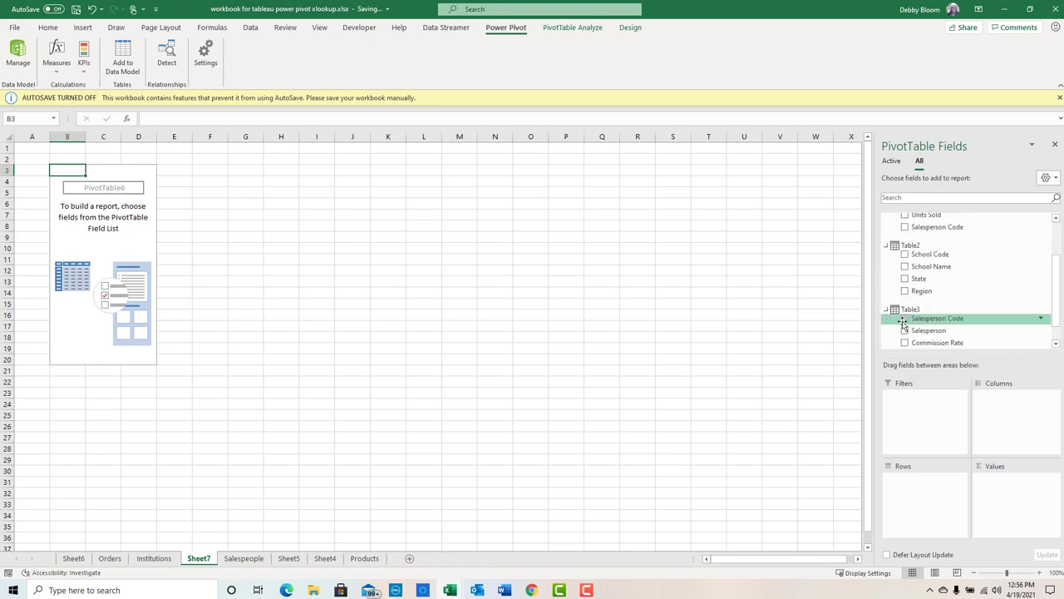
scroll(1046, 291, "down", 2)
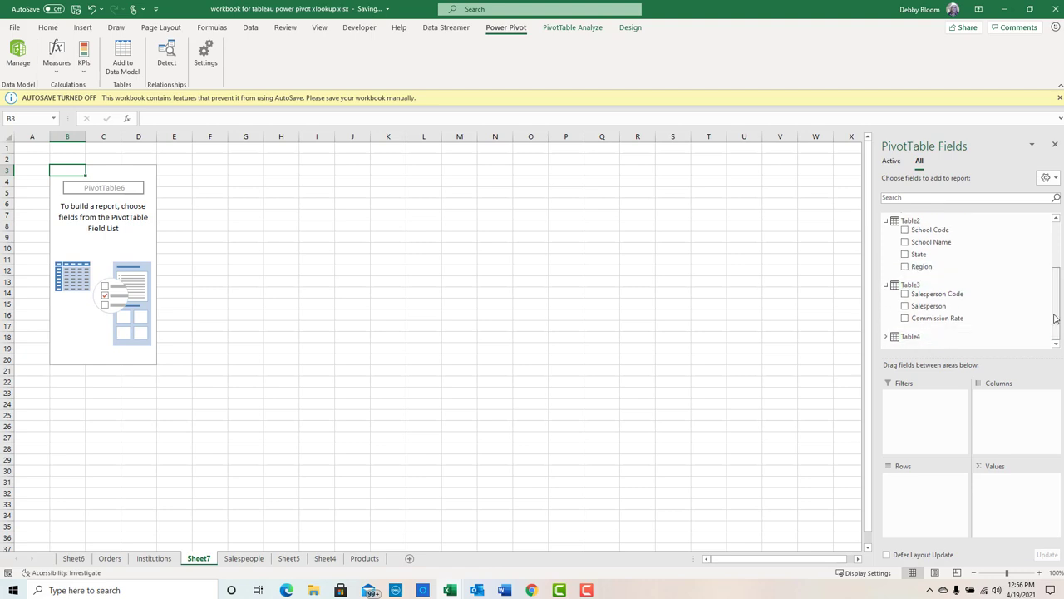
left_click(886, 336)
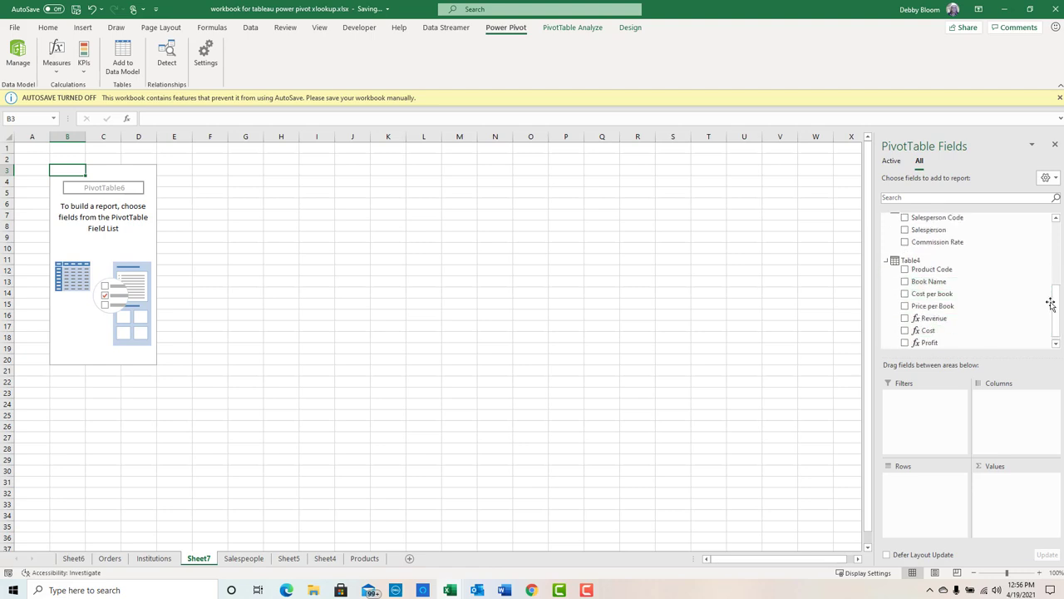
scroll(1044, 299, "up", 5)
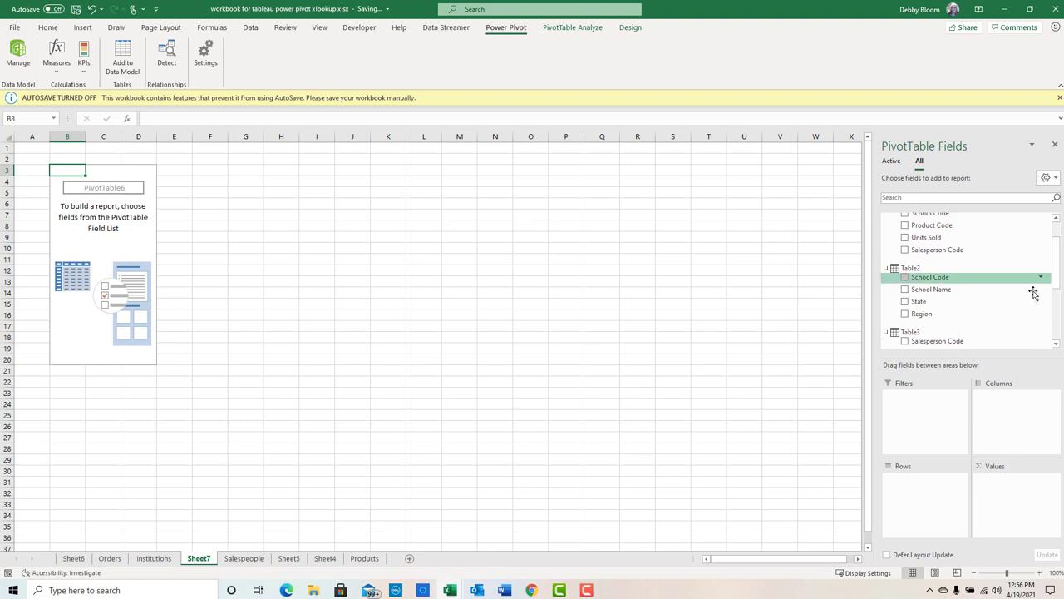
left_click_drag(935, 303, 911, 487)
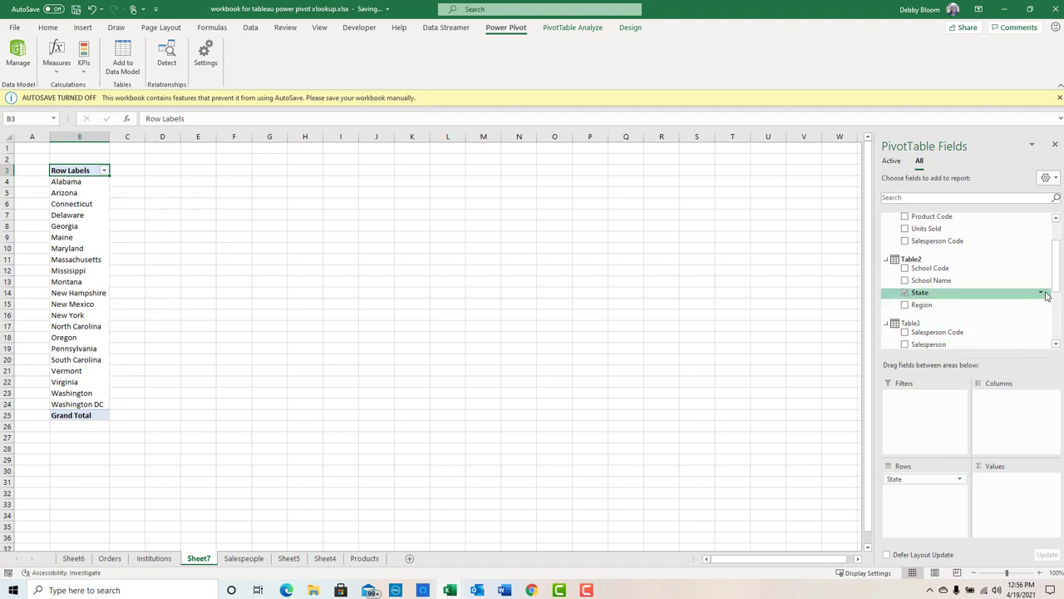
left_click_drag(1059, 274, 1059, 320)
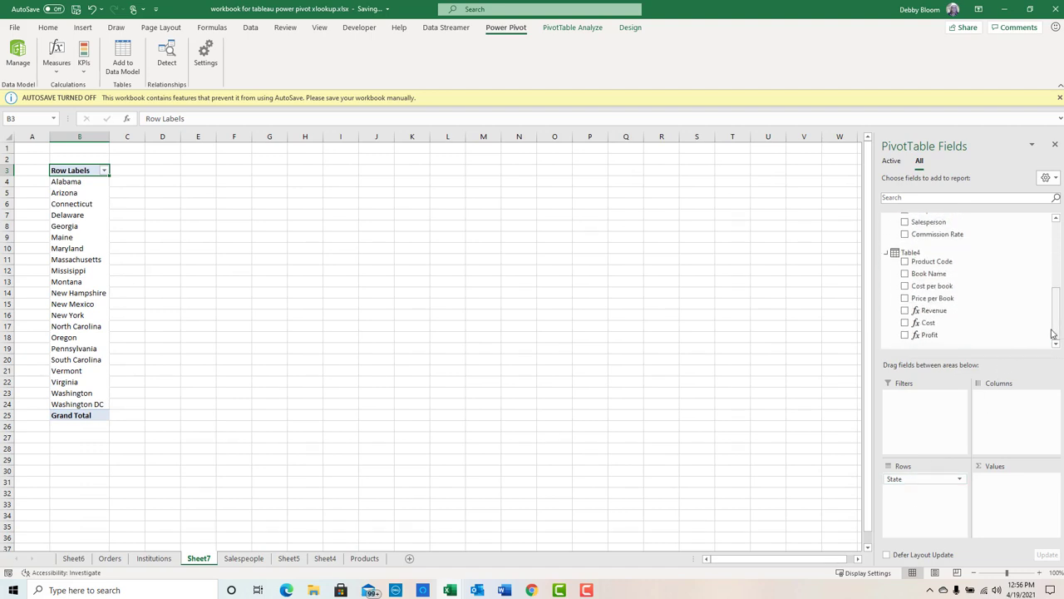
left_click_drag(949, 315, 1016, 497)
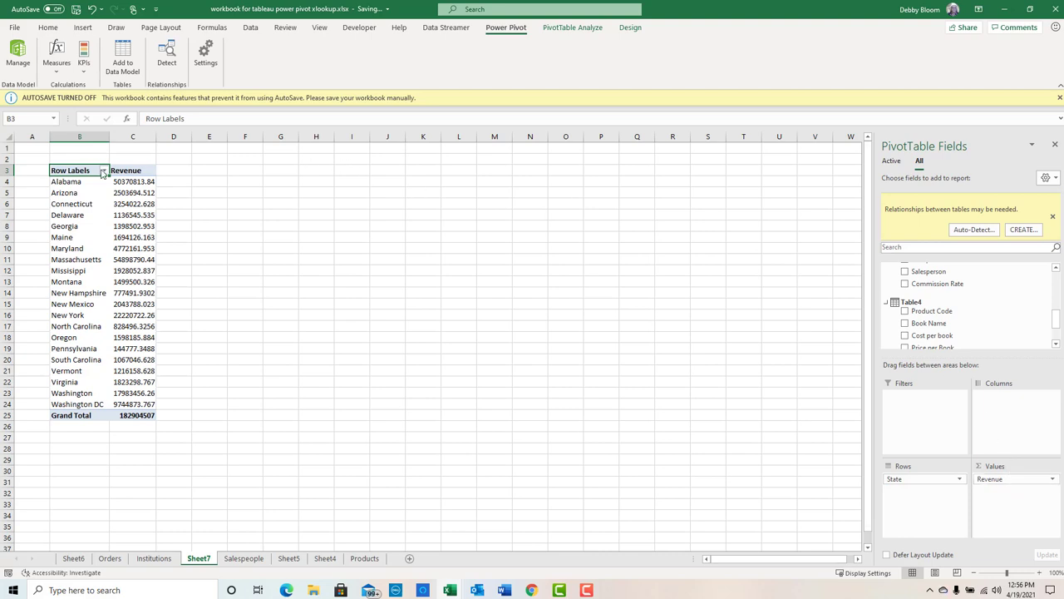
Step: Format the whole state Revenue PivotTable in comma style with no decimal places
left_click_drag(74, 169, 144, 413)
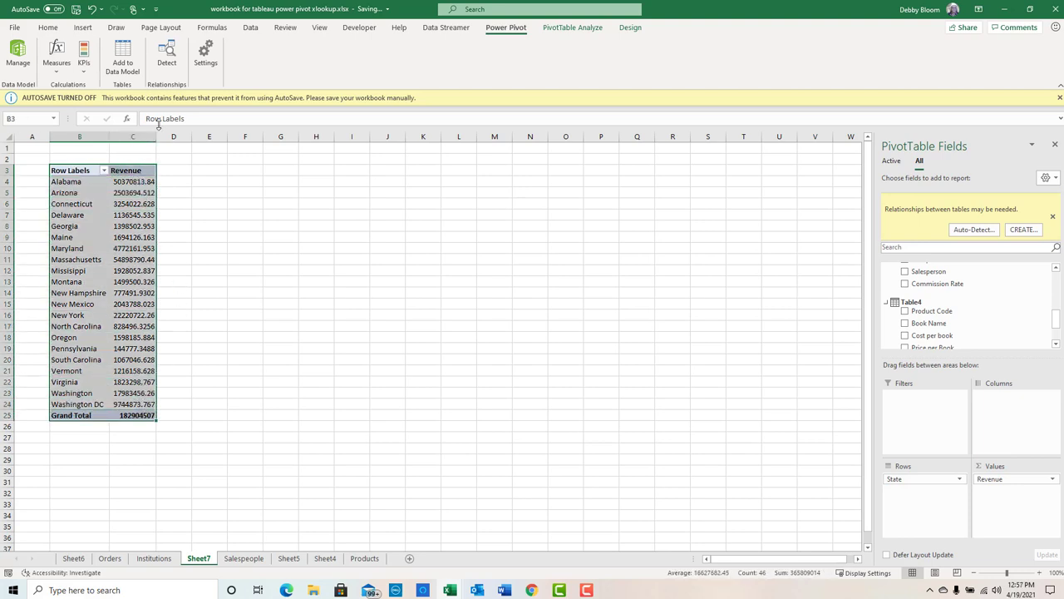
left_click(48, 28)
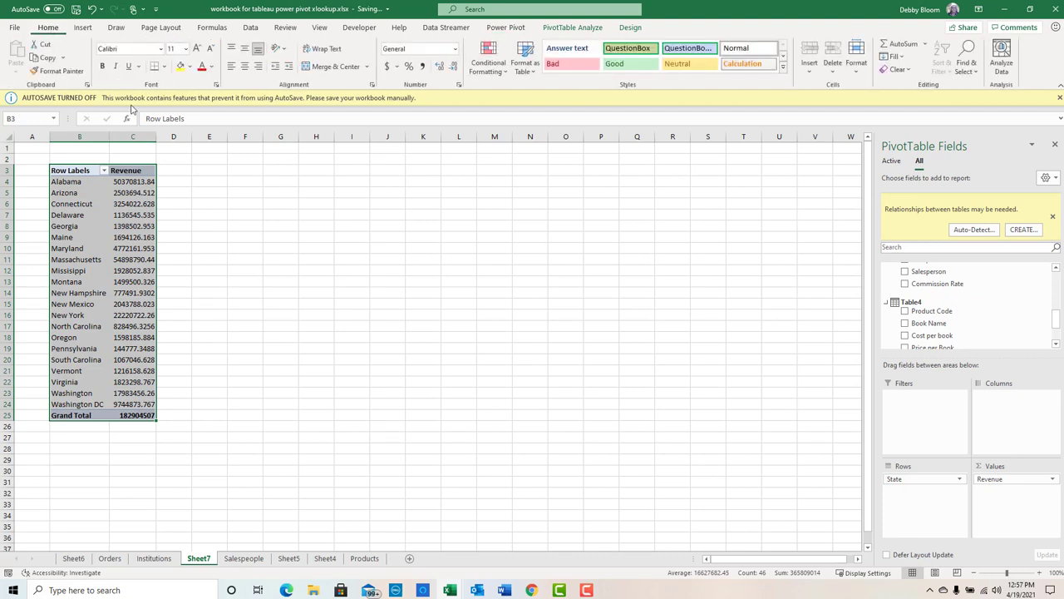
left_click(423, 66)
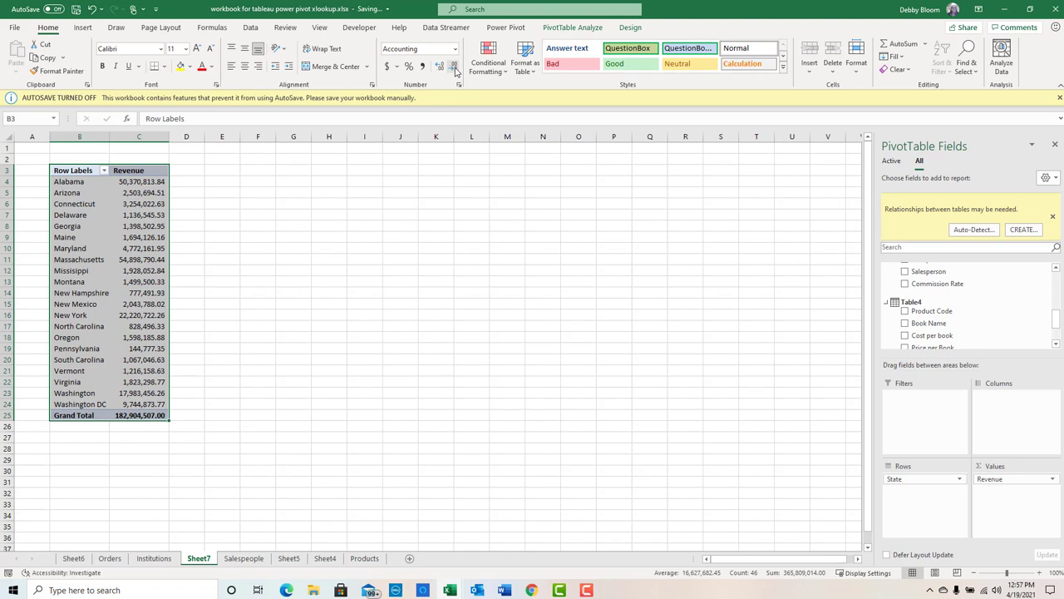
left_click(454, 66)
left_click(454, 66)
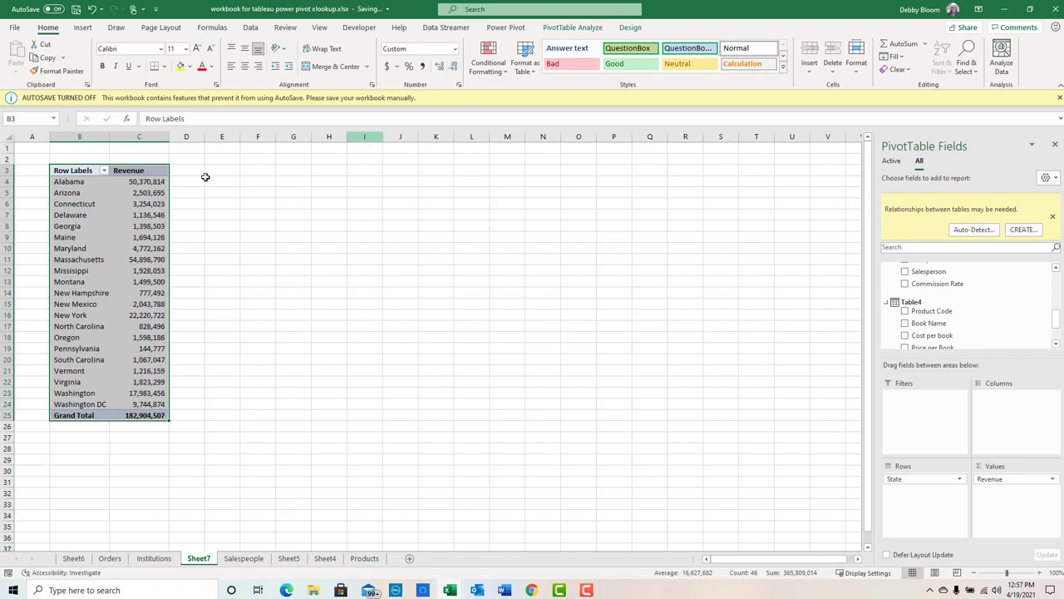
left_click(38, 149)
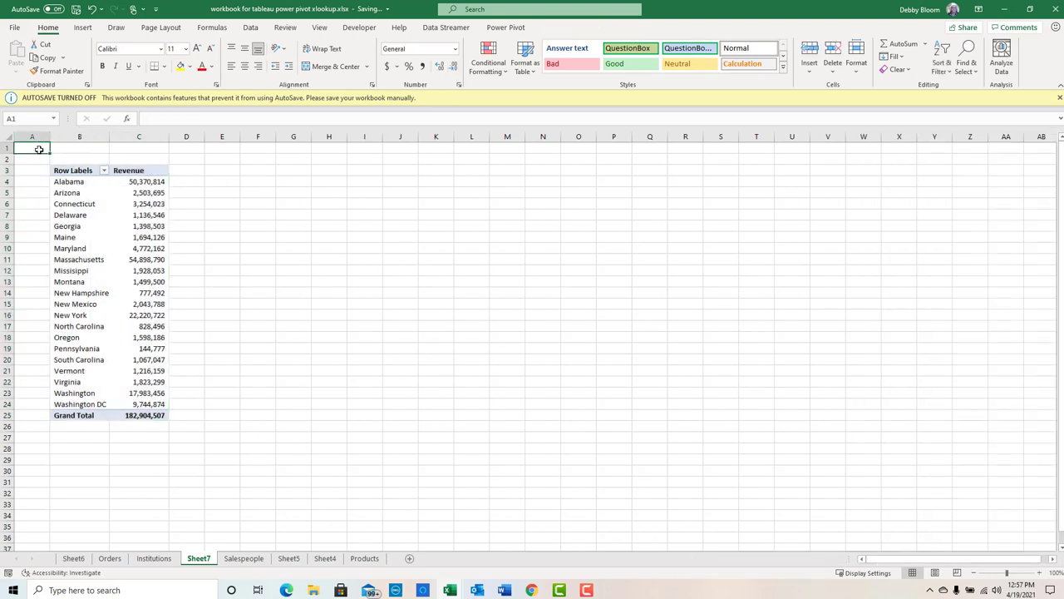
Step: Copy all state names with their Revenue values, without the grand total, from the PivotTable and paste them starting at cell G1
left_click(121, 236)
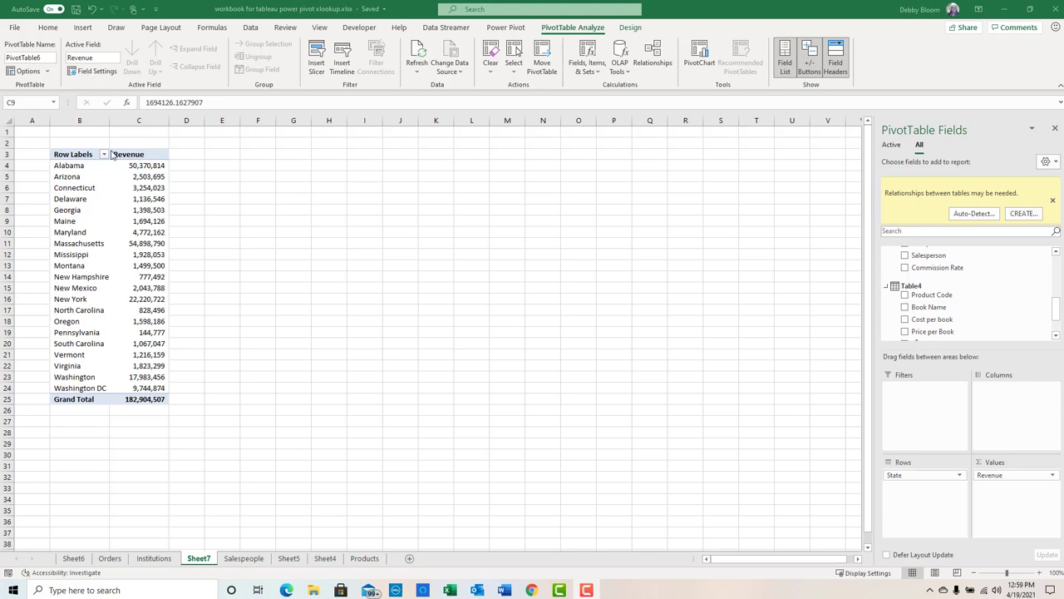
left_click(80, 167)
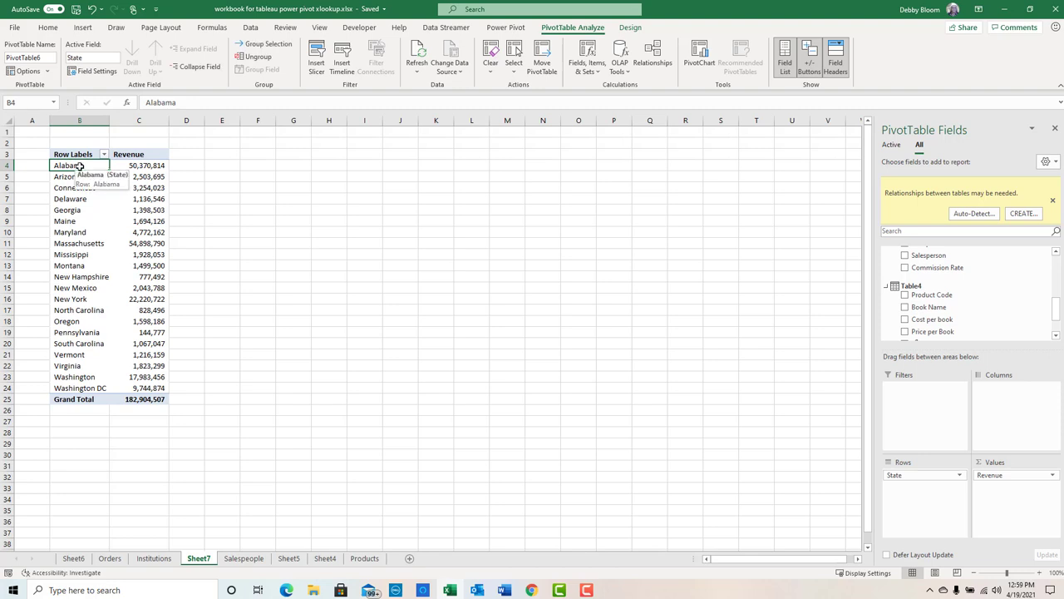
left_click_drag(80, 166, 146, 386)
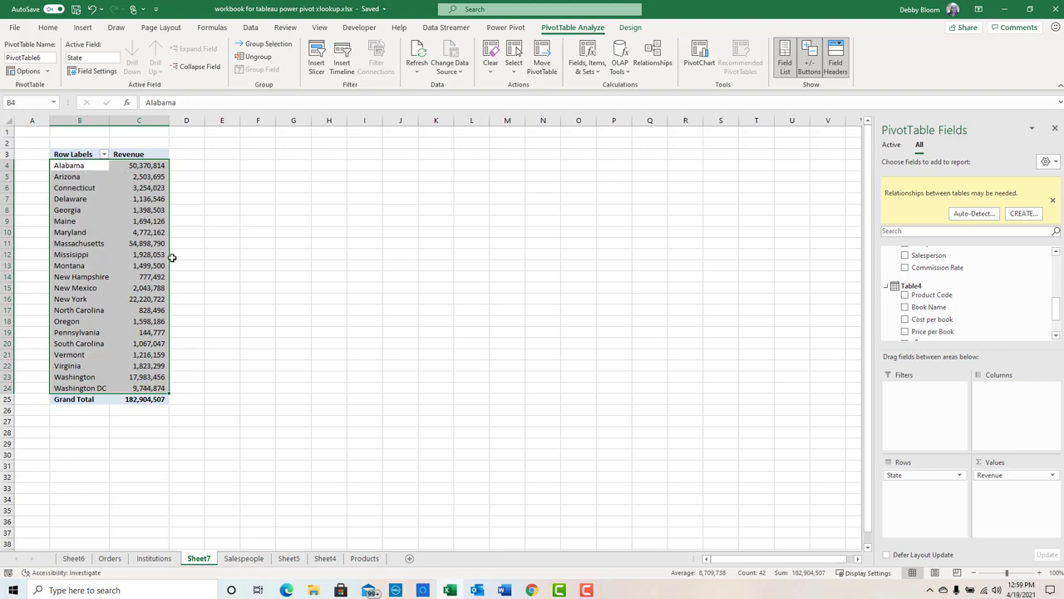
right_click(141, 218)
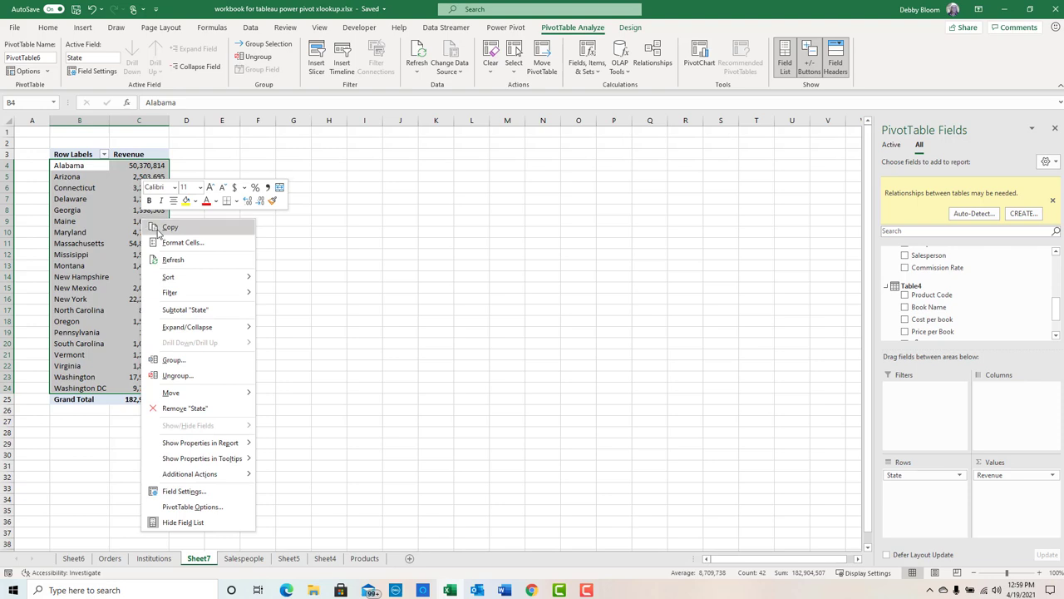
left_click(166, 227)
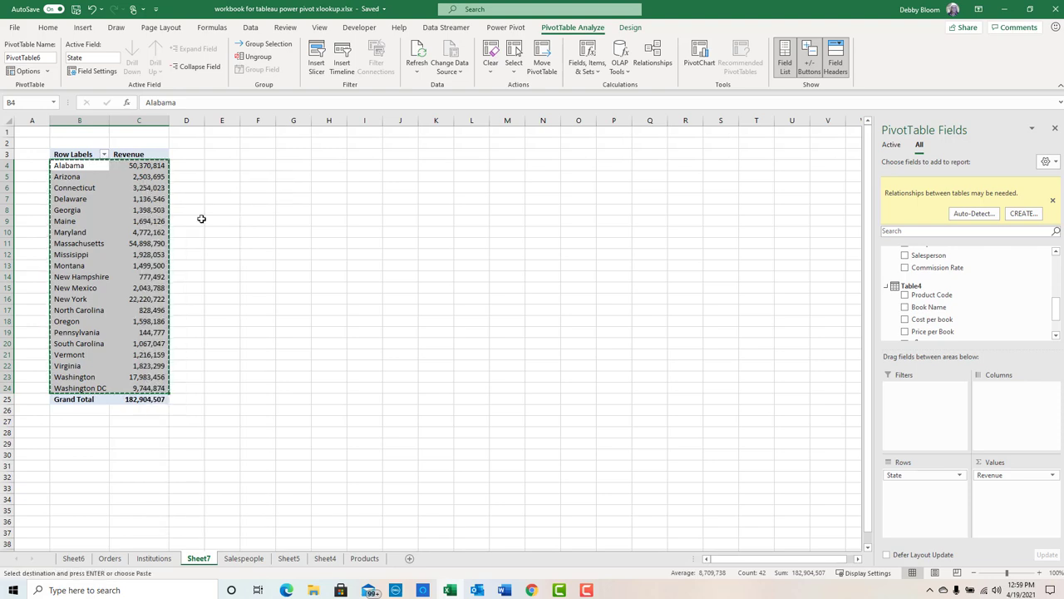
left_click(302, 132)
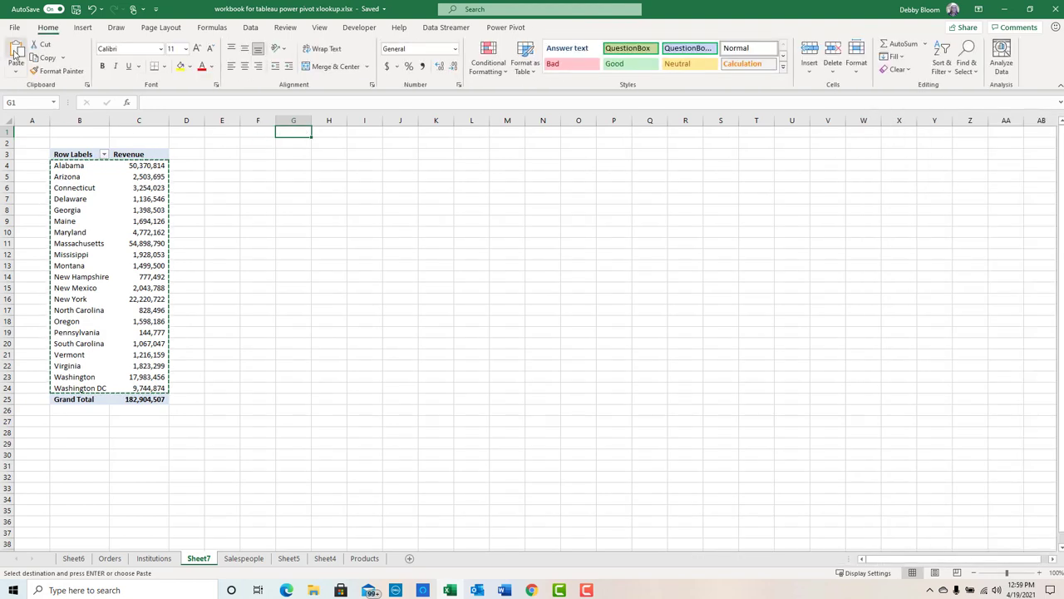
left_click(16, 50)
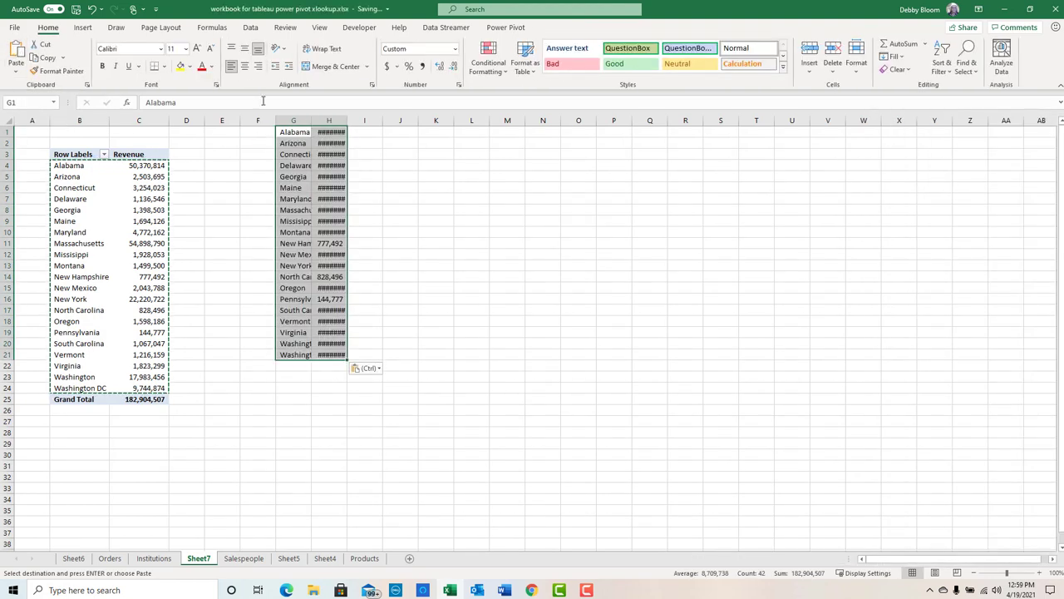
Step: Autofit columns G and H so the pasted state names and revenue figures fit
double_click(347, 120)
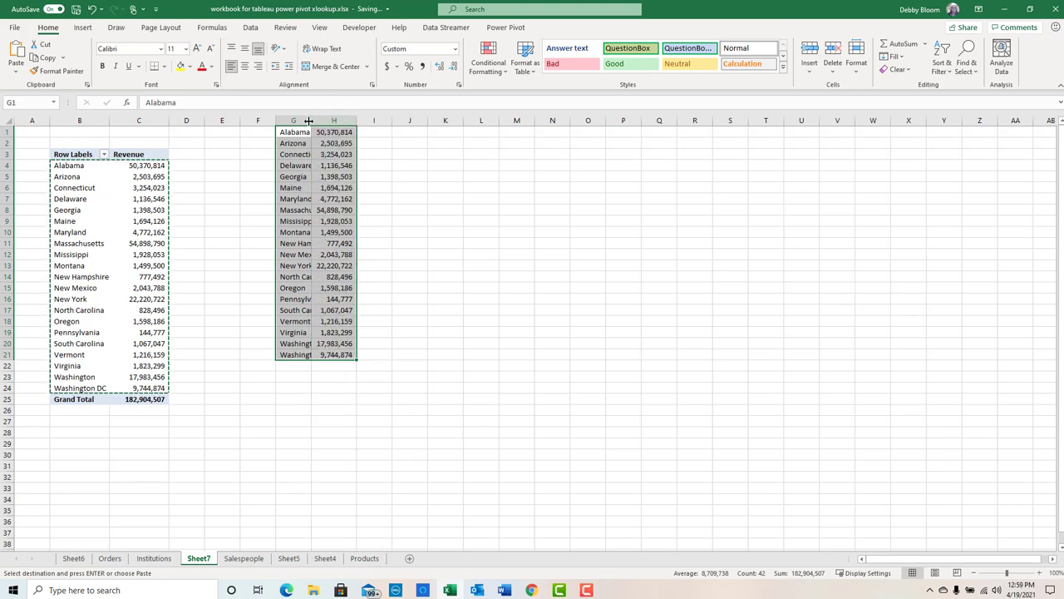
double_click(310, 121)
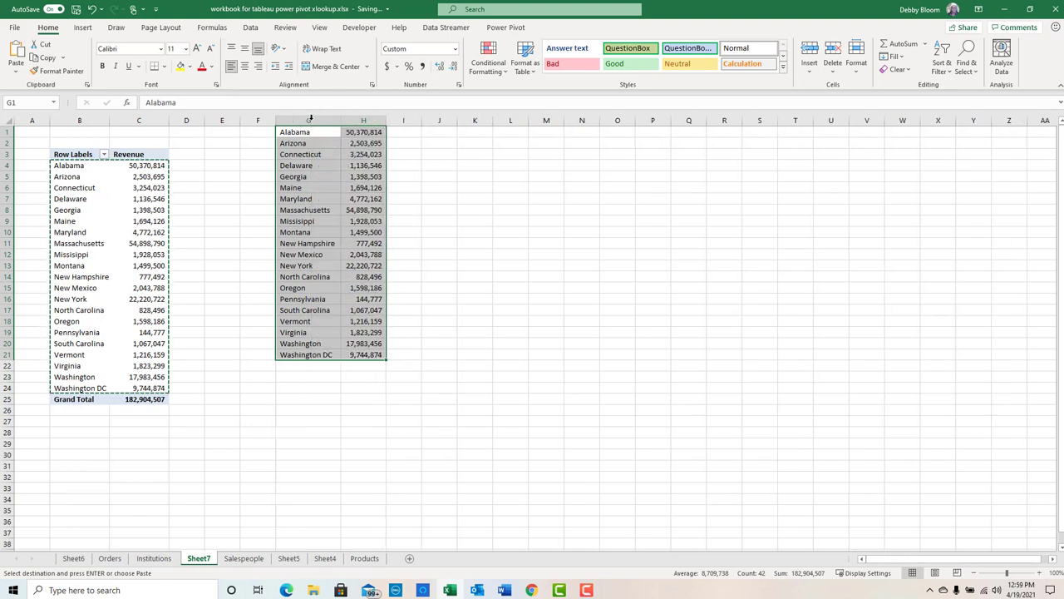
left_click(403, 199)
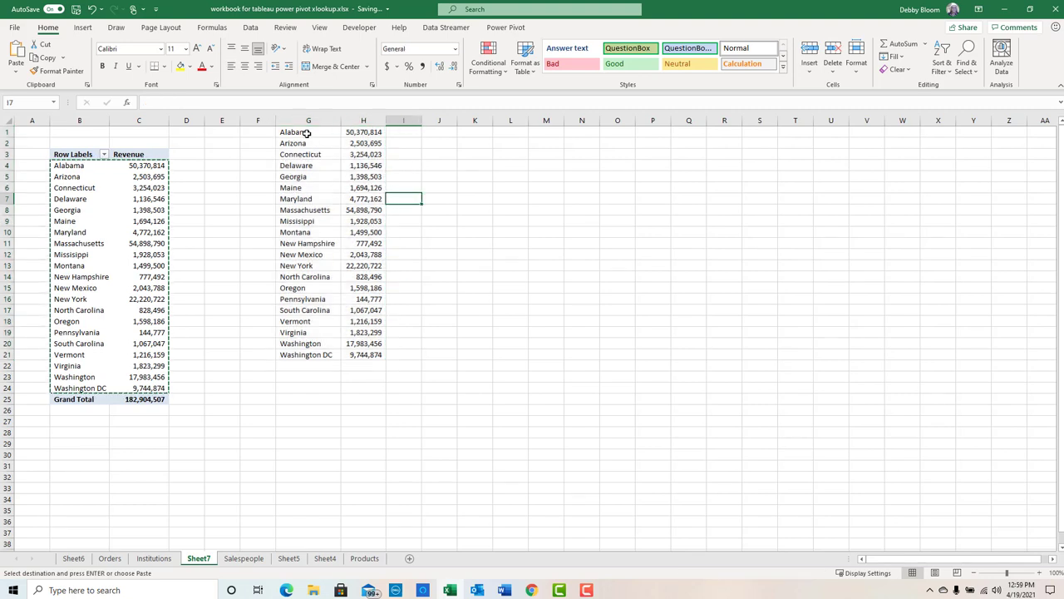
Step: Insert a filled map chart from the pasted state revenue data in G1:H21 and enlarge it
left_click_drag(305, 132, 353, 355)
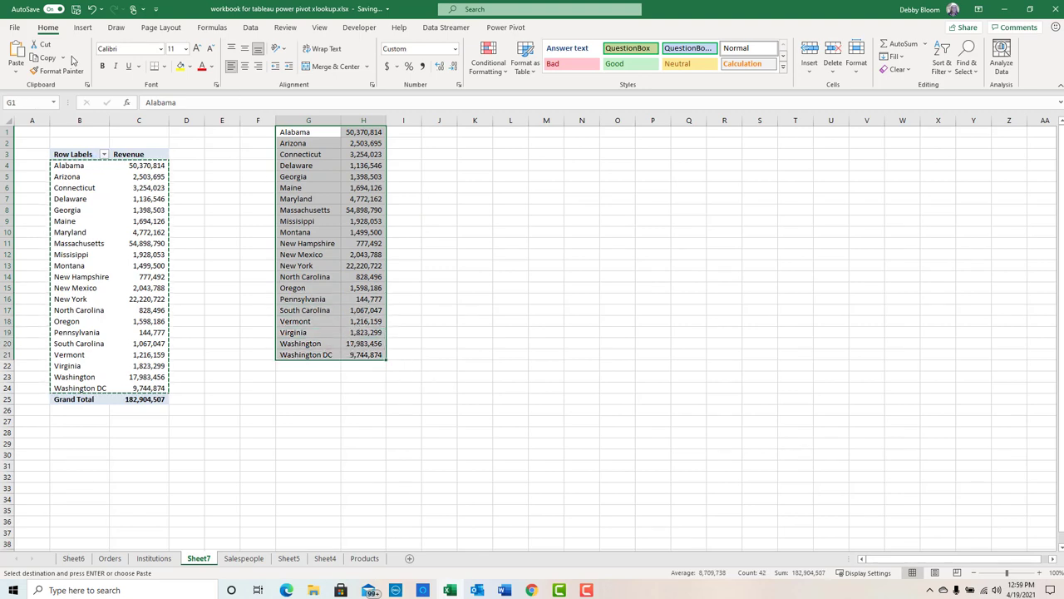
left_click(81, 28)
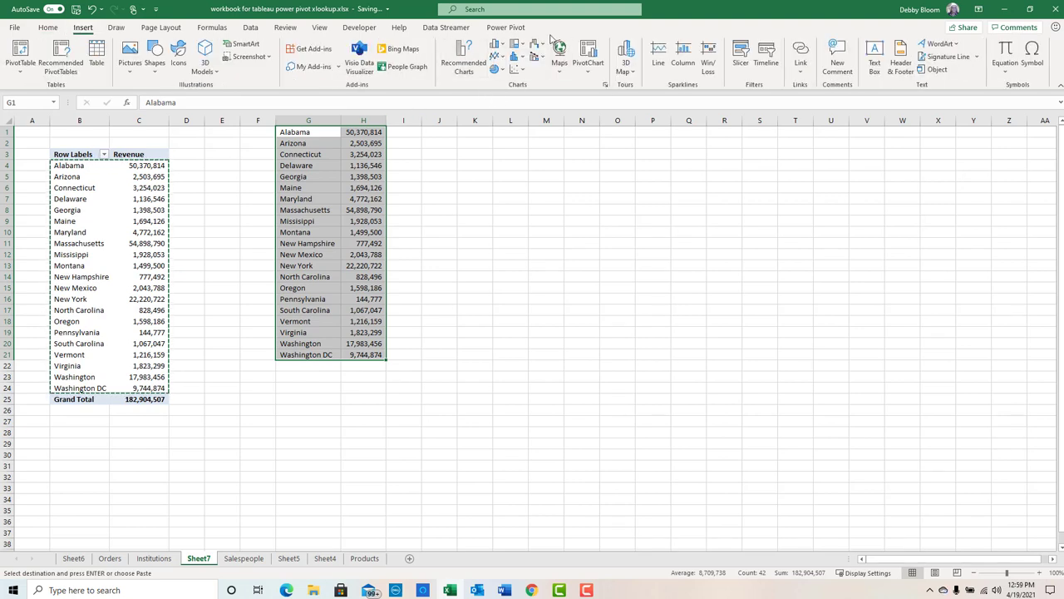
left_click(560, 71)
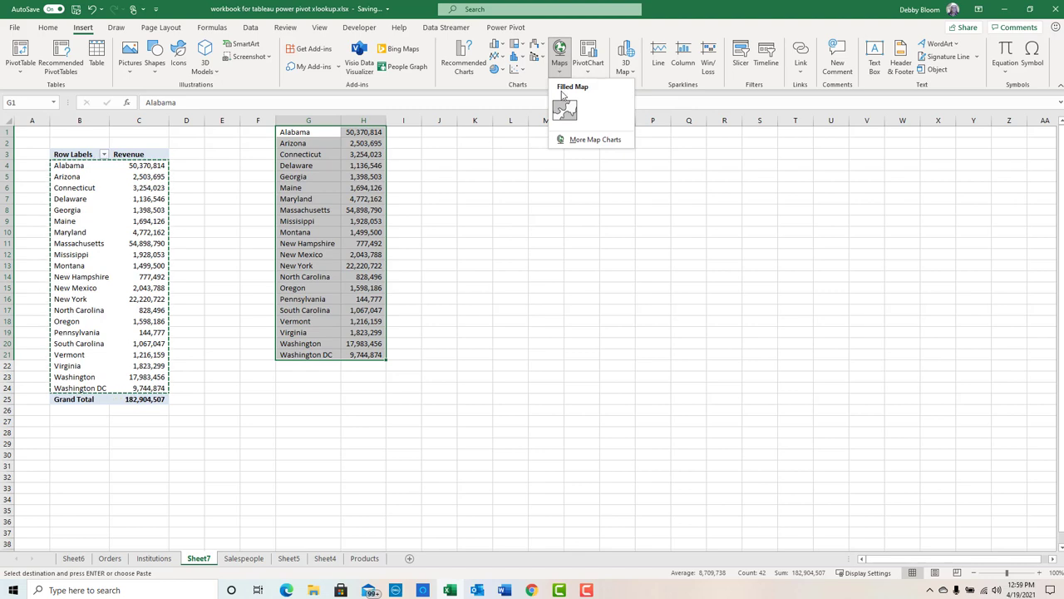
left_click(563, 109)
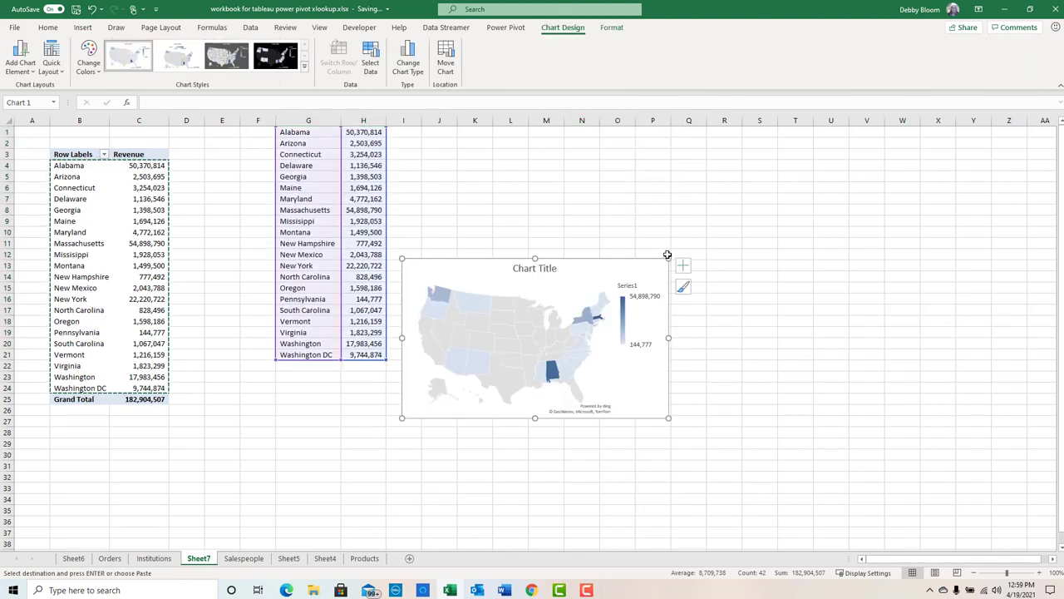
left_click_drag(667, 257, 789, 182)
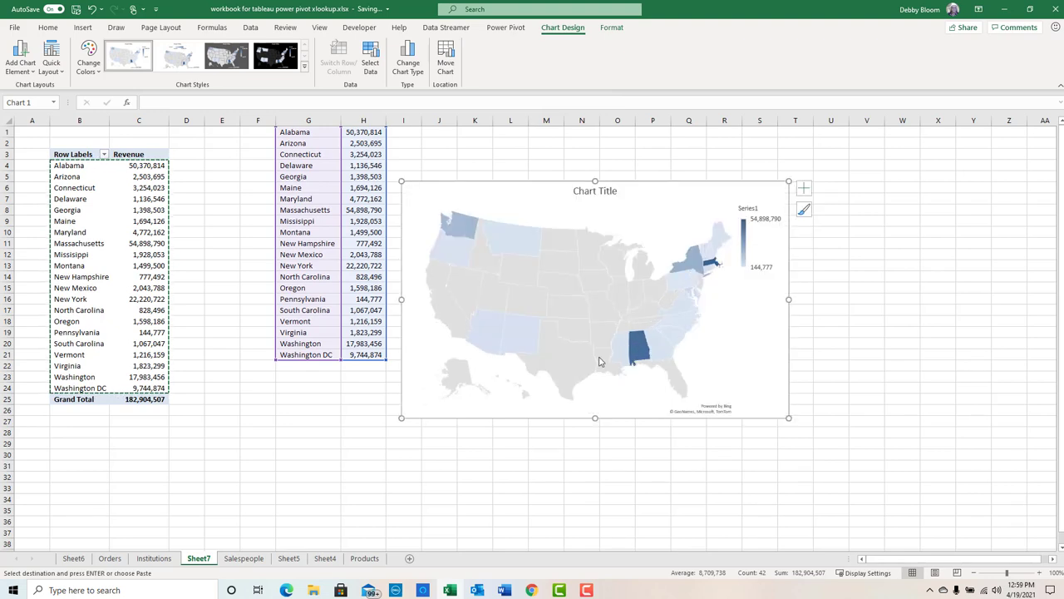
mouse_move(661, 347)
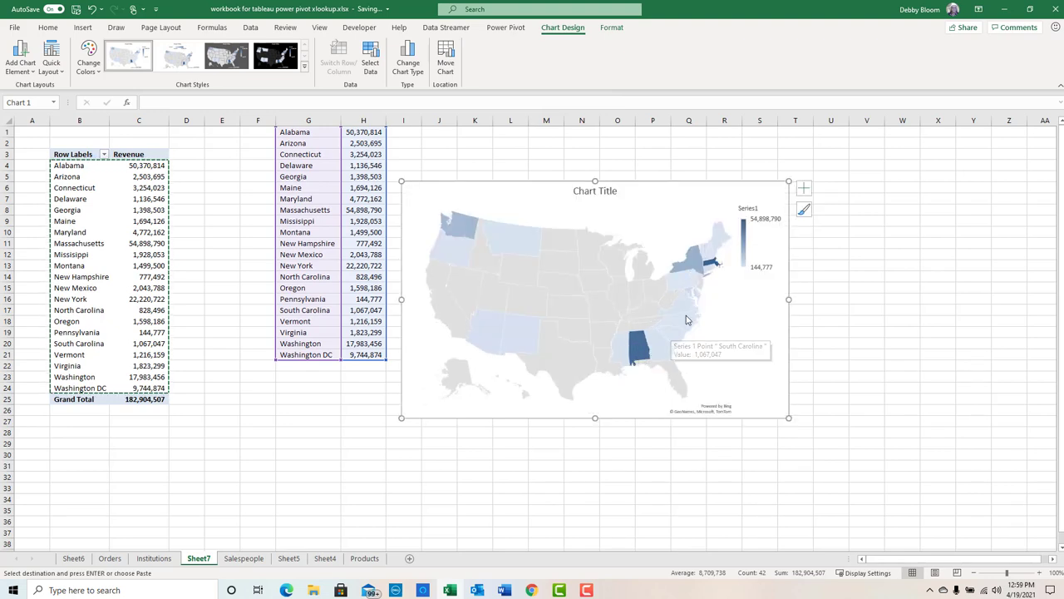
mouse_move(687, 319)
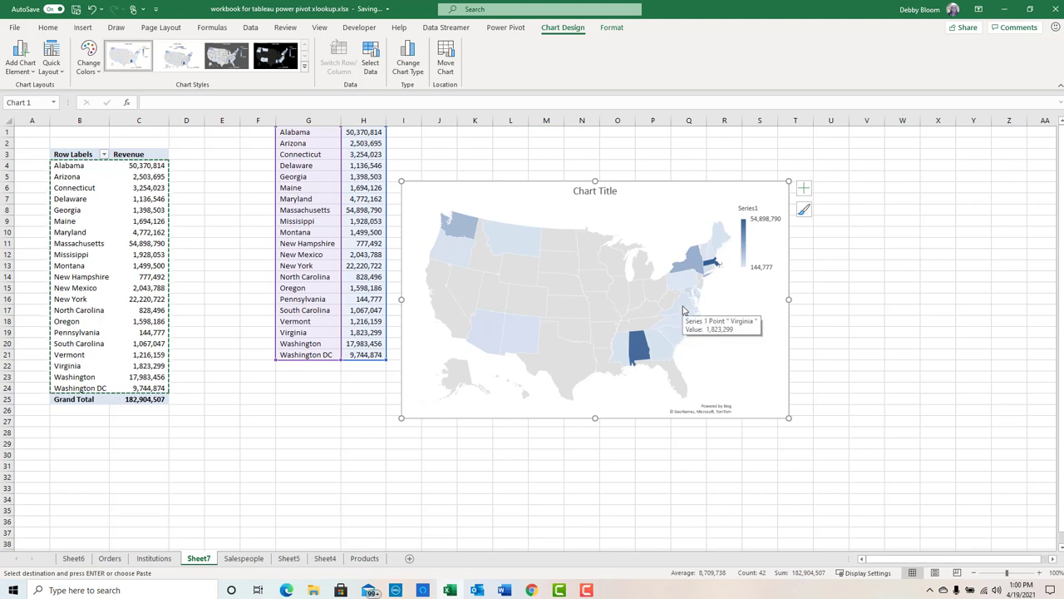
mouse_move(704, 264)
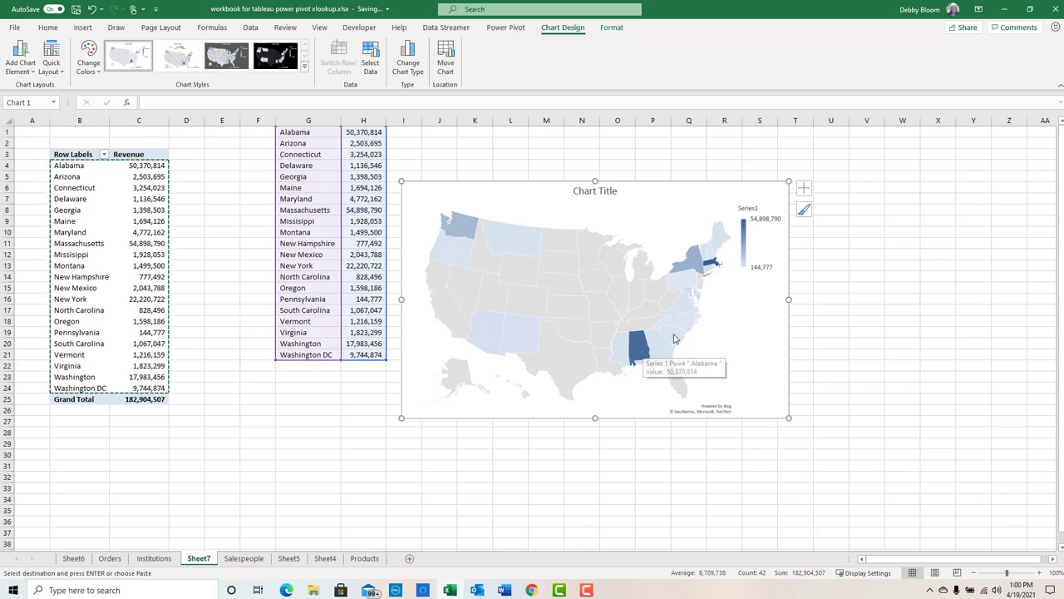
mouse_move(499, 339)
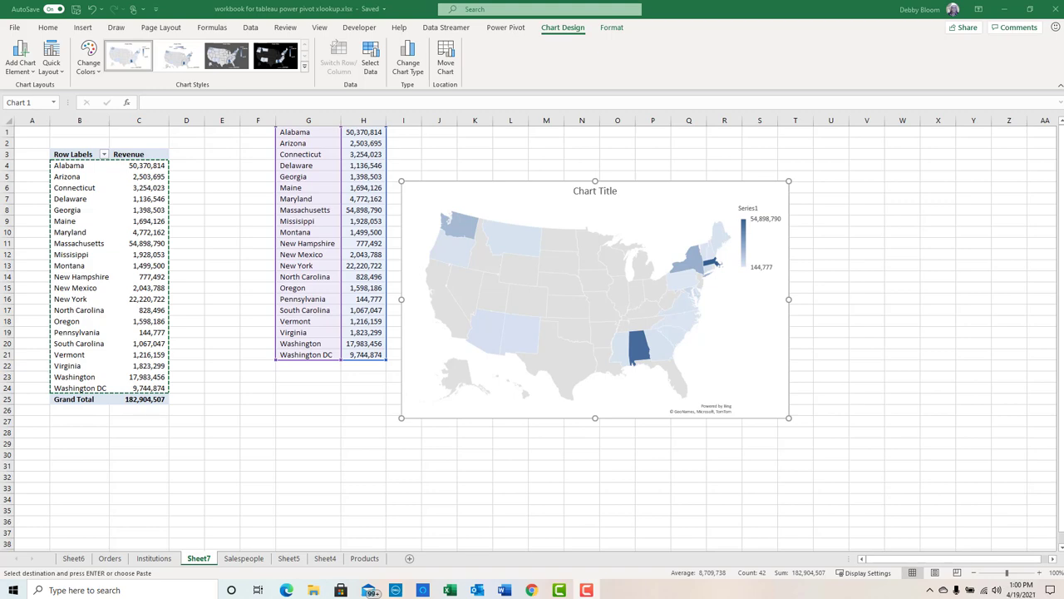
Step: From the Orders sheet, open the Power Pivot data model and create a PivotTable on a new worksheet
left_click(110, 559)
left_click(182, 325)
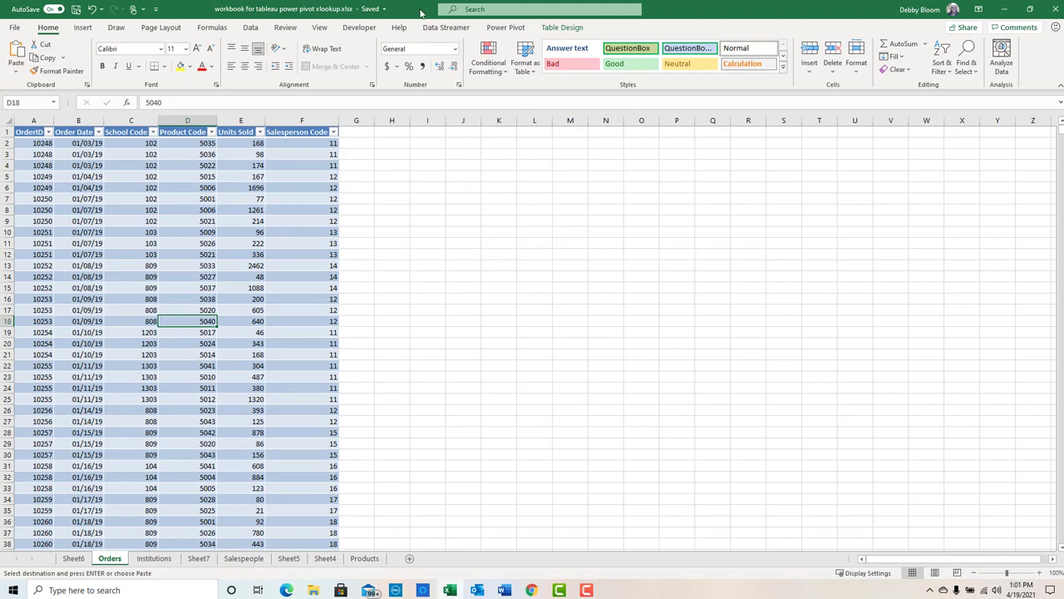
left_click(508, 27)
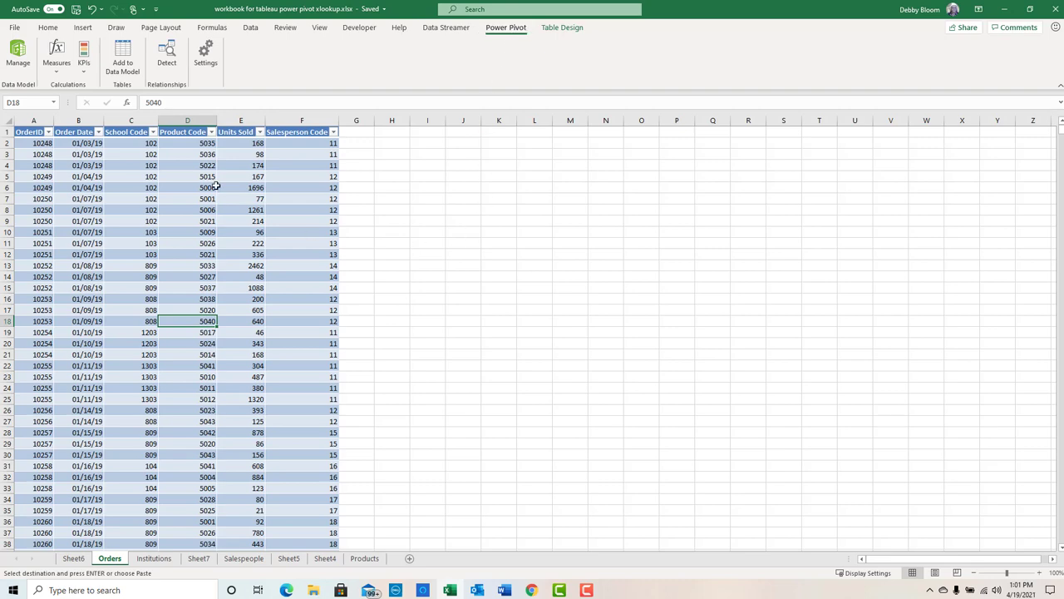
left_click(20, 53)
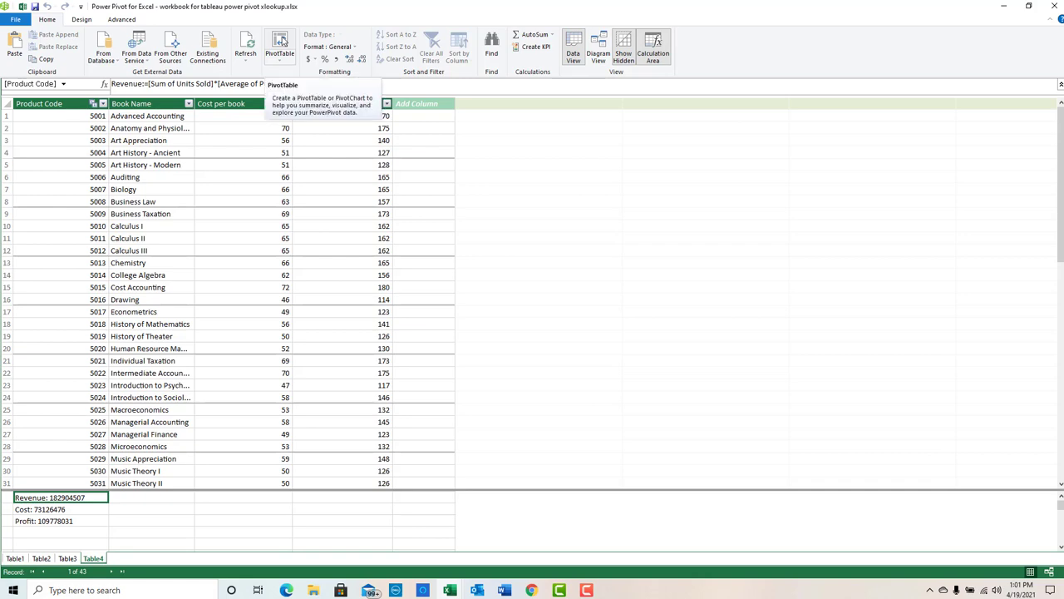
left_click(281, 41)
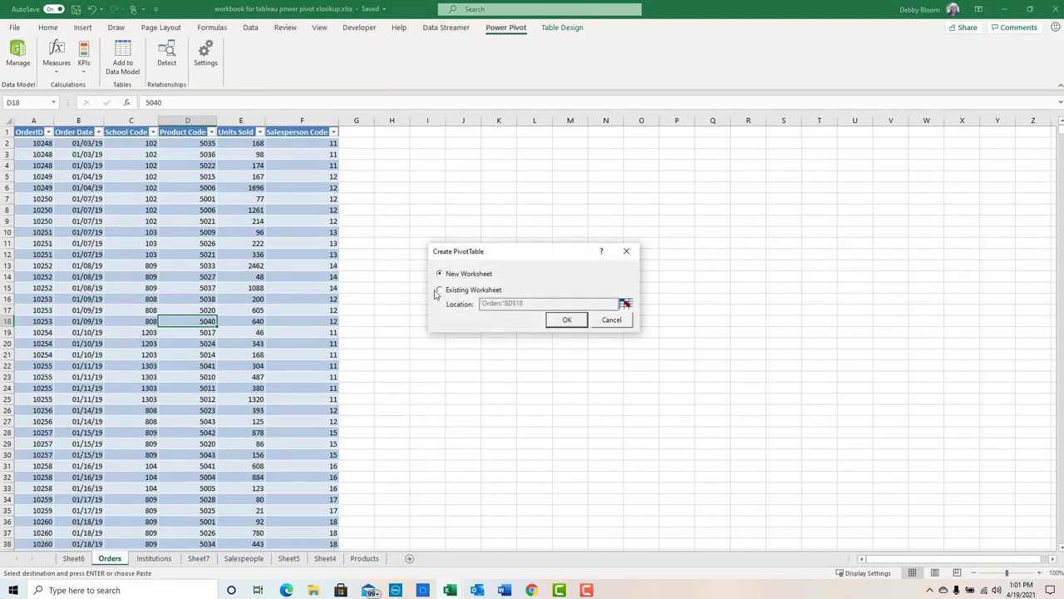
left_click(571, 321)
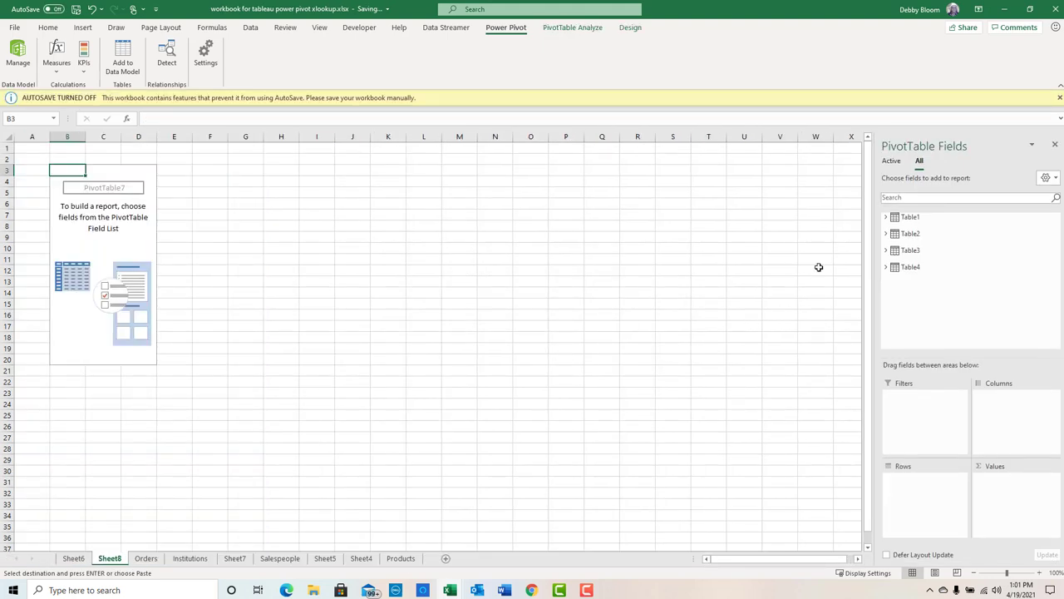
Step: Build the new PivotTable with Book Name from Table4 as rows and the Profit measure as values
left_click(886, 218)
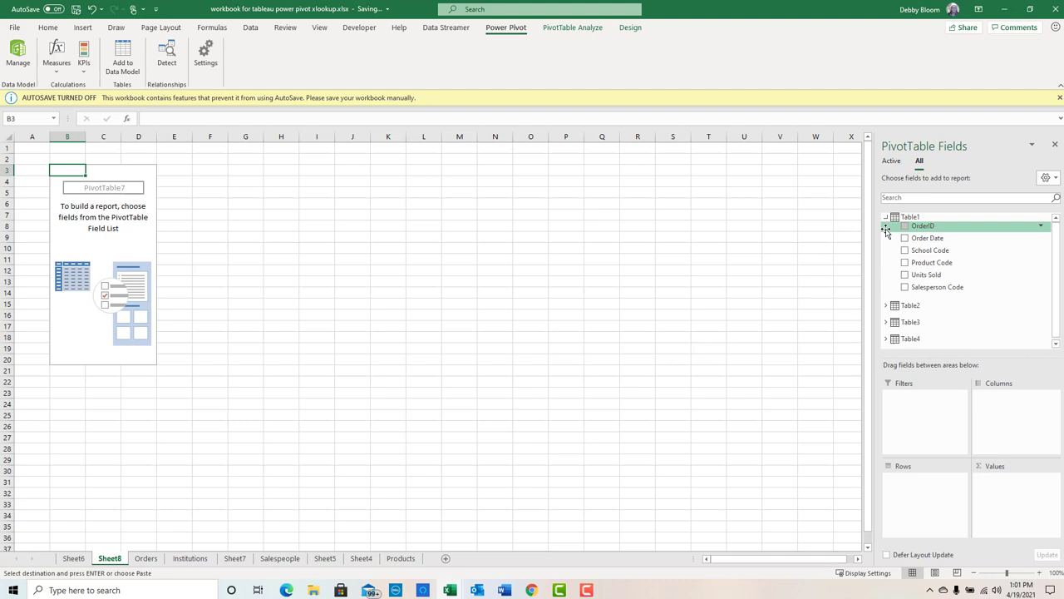
left_click(886, 306)
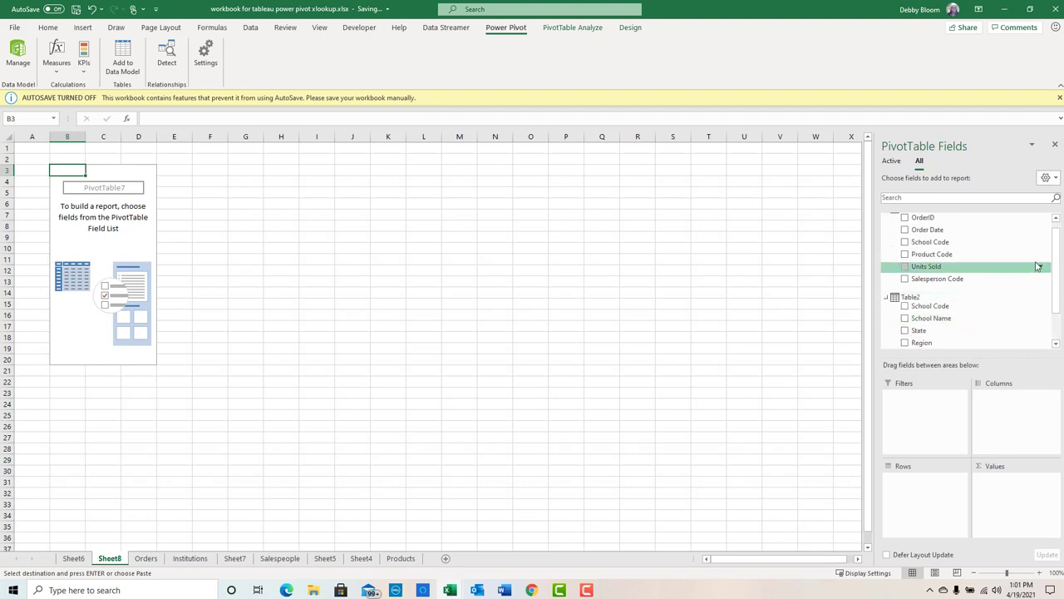
left_click_drag(1059, 253, 1058, 283)
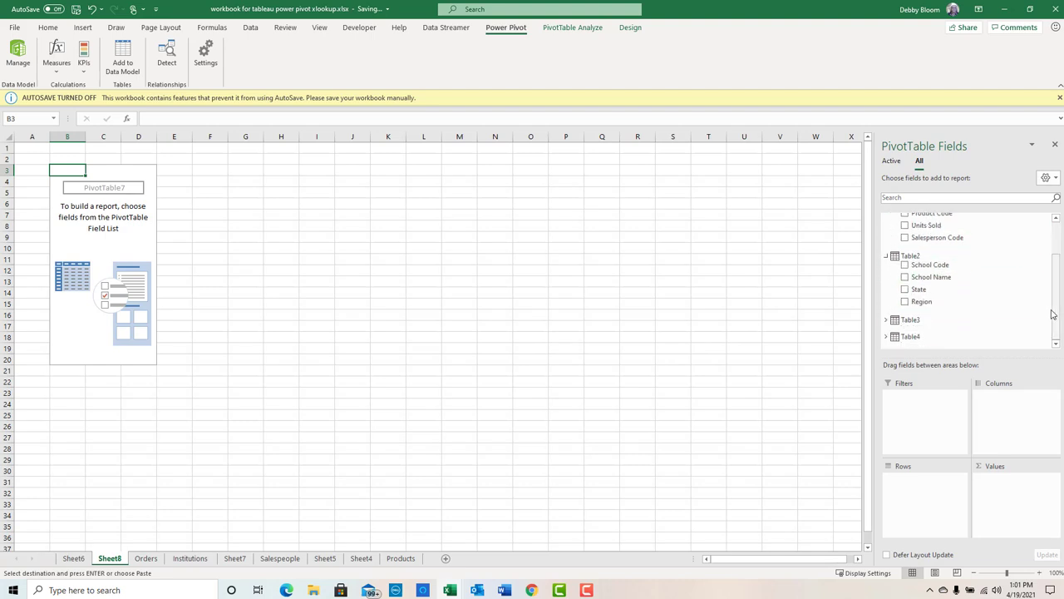
left_click(888, 323)
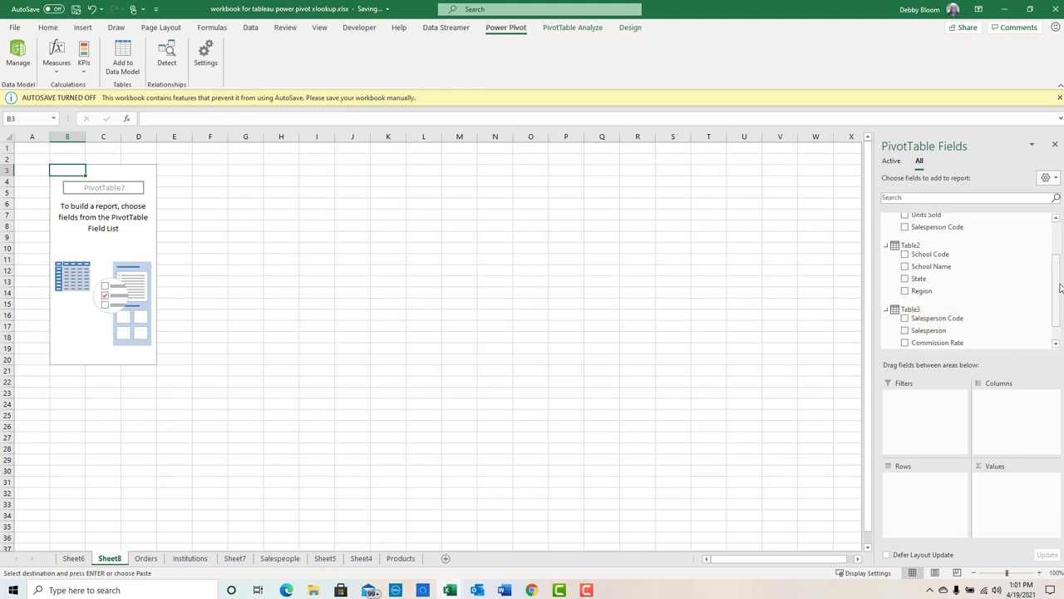
left_click_drag(1059, 288, 1056, 321)
left_click(885, 337)
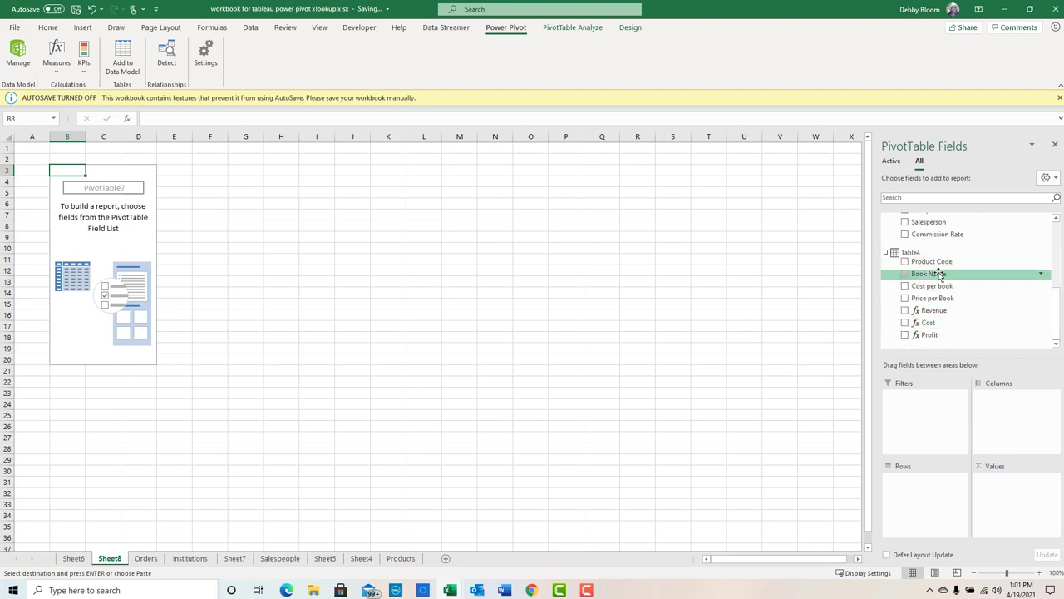
left_click_drag(941, 275, 924, 498)
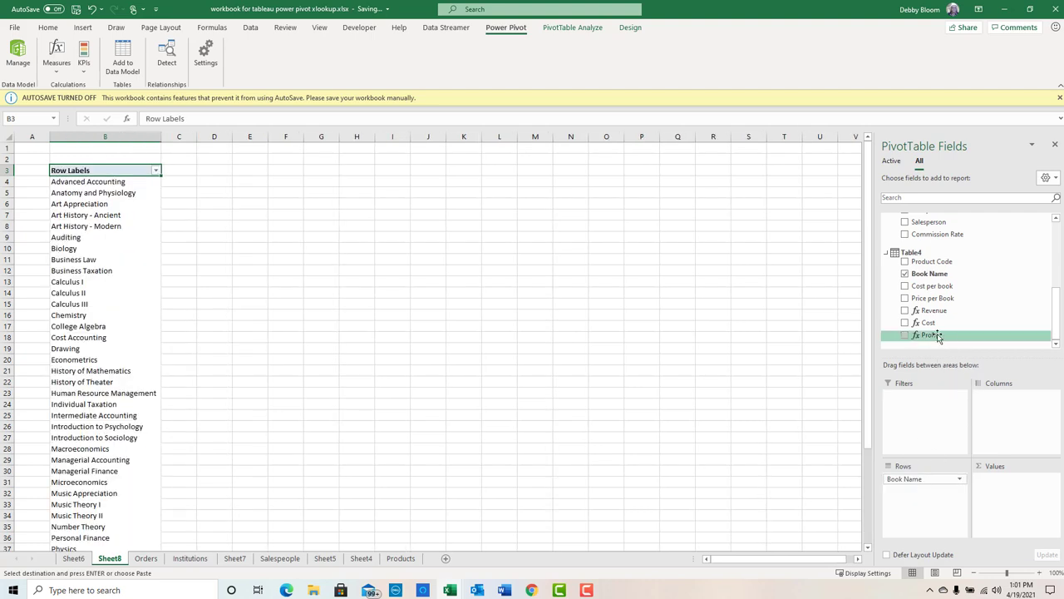
left_click_drag(942, 338, 996, 481)
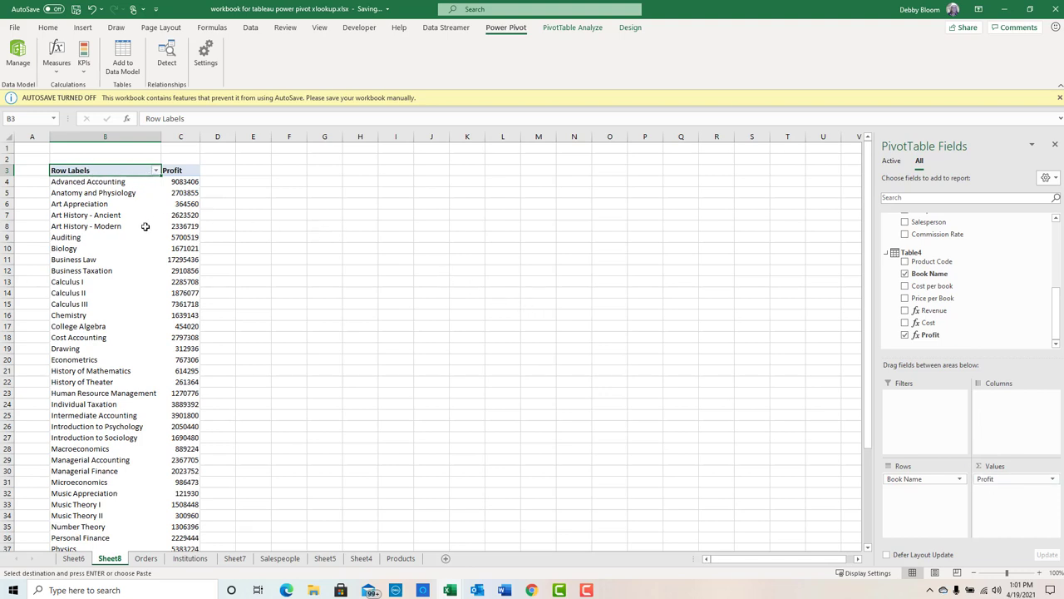
Step: Filter the PivotTable's book names with a value filter showing the top 10 items by Profit
left_click(155, 170)
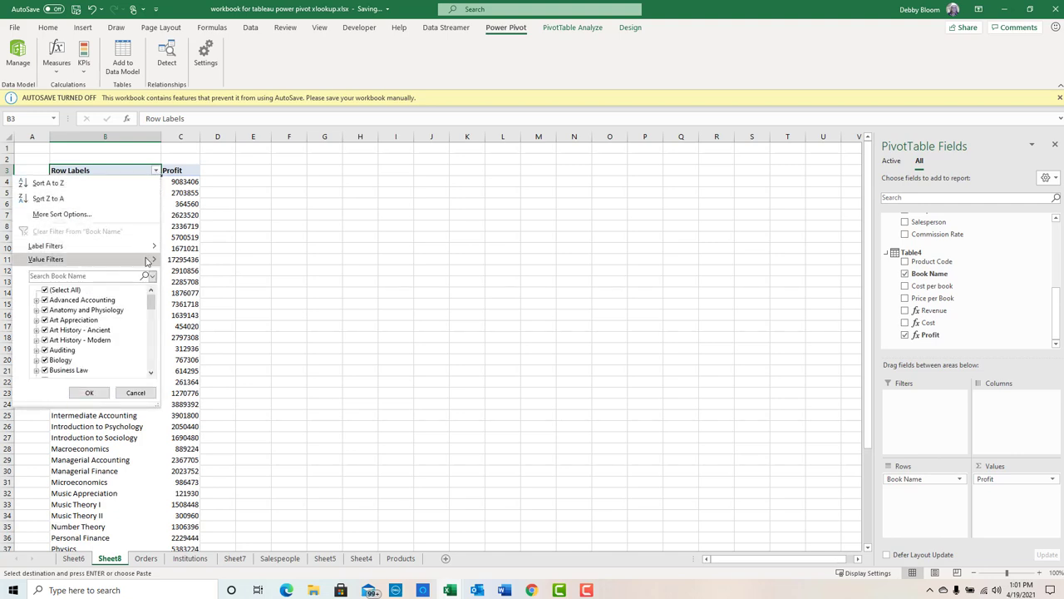
mouse_move(147, 260)
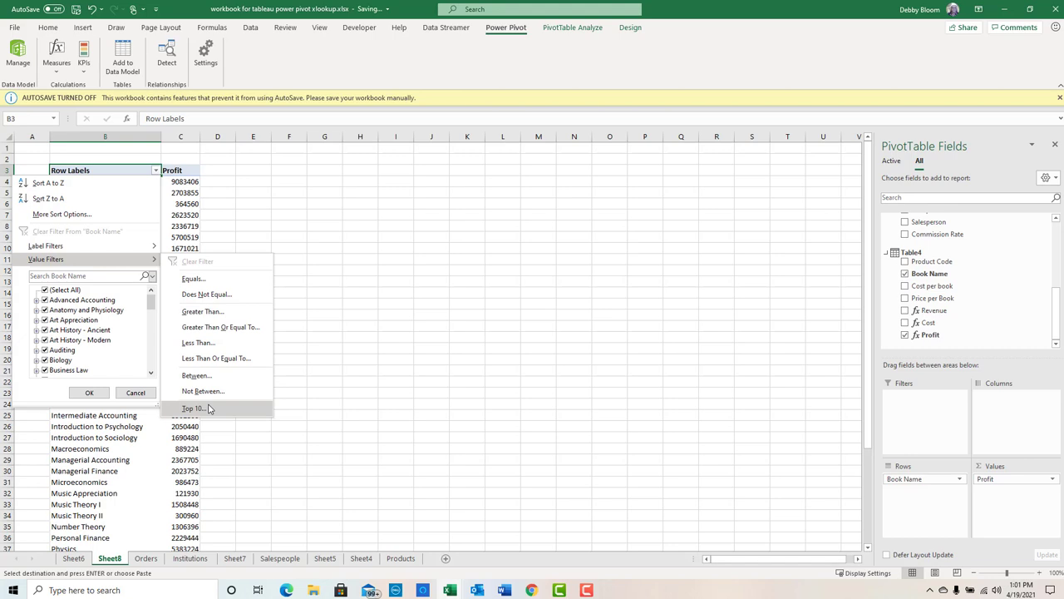
left_click(193, 409)
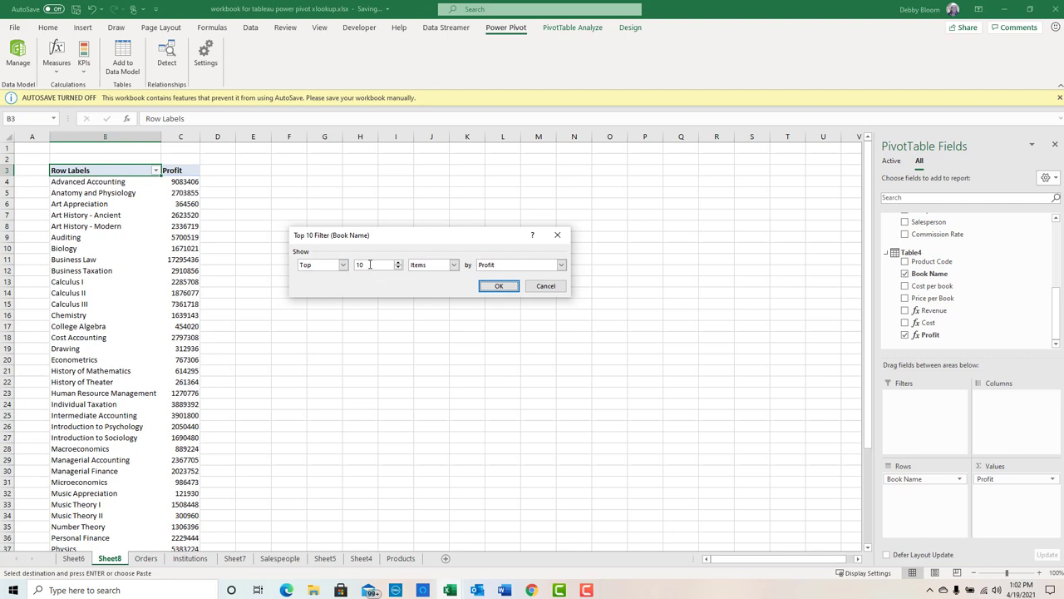
left_click(562, 265)
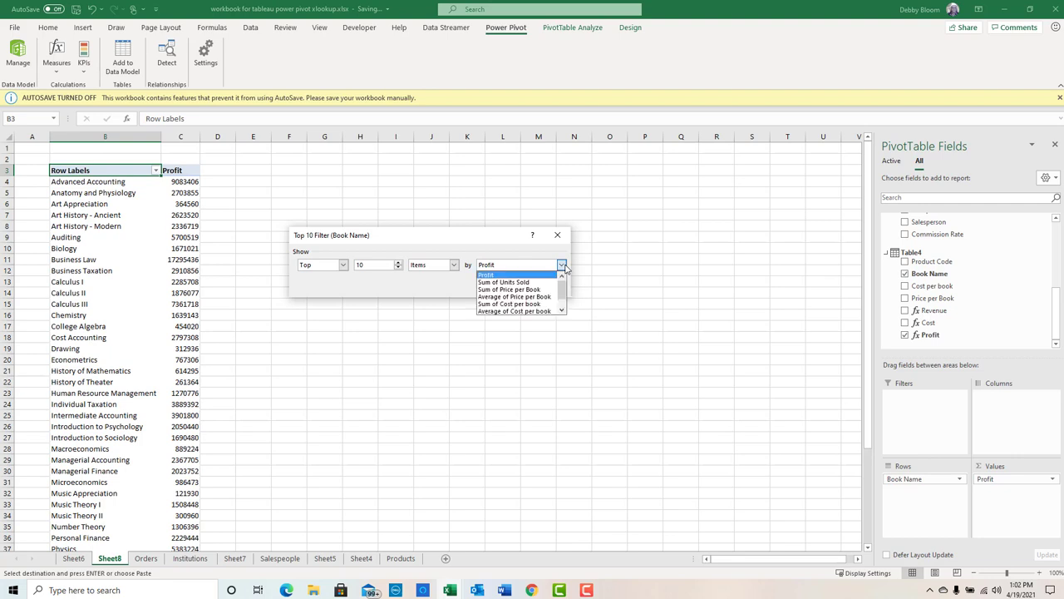
left_click(563, 266)
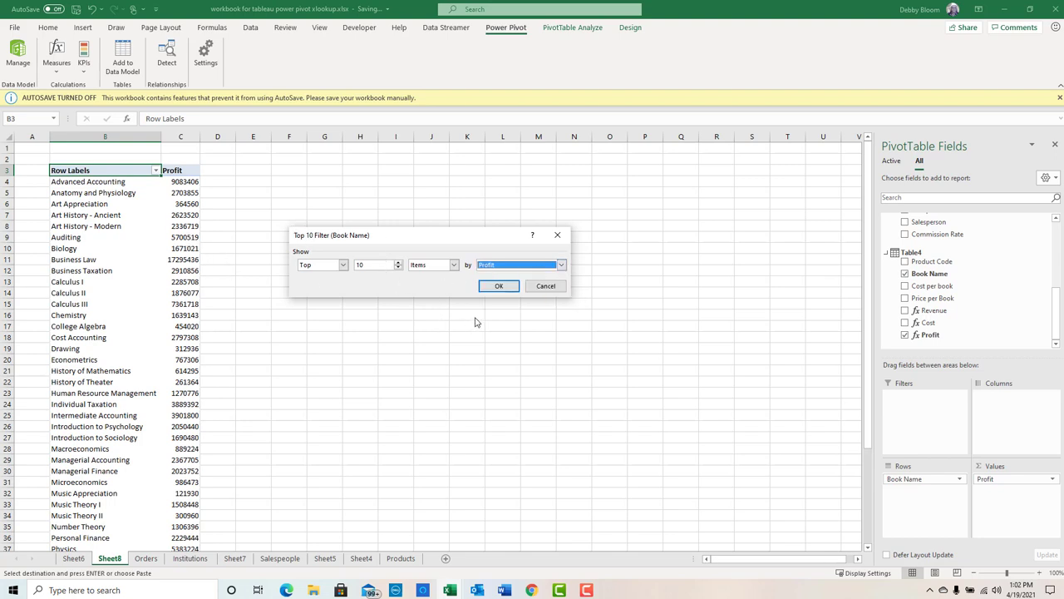
left_click(501, 287)
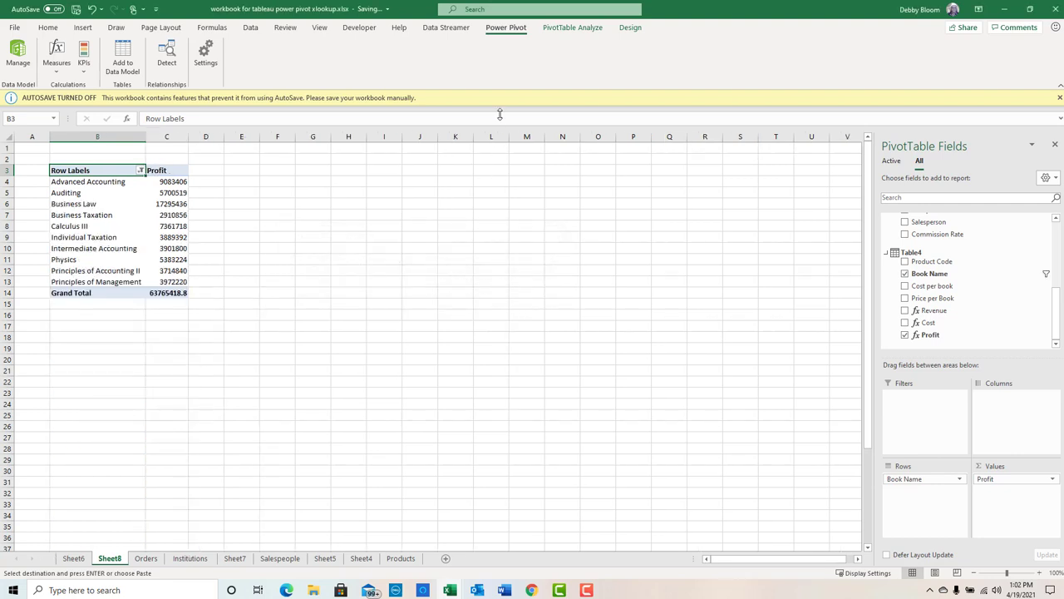
Step: Insert a clustered column PivotChart of the filtered book profits and enlarge it to about 5.19" high by 9.39" wide
left_click(572, 30)
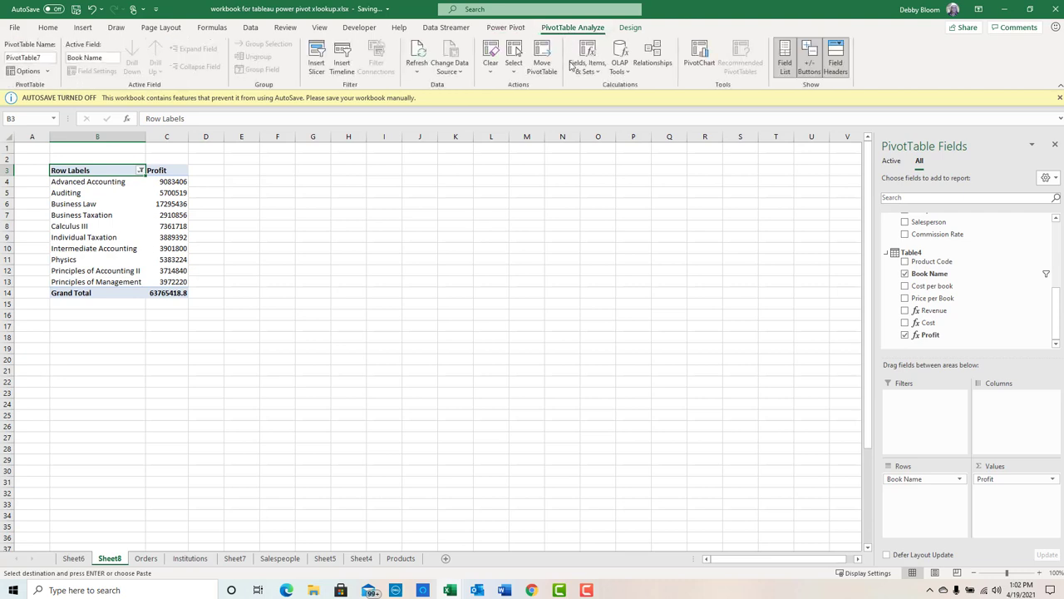
left_click(703, 54)
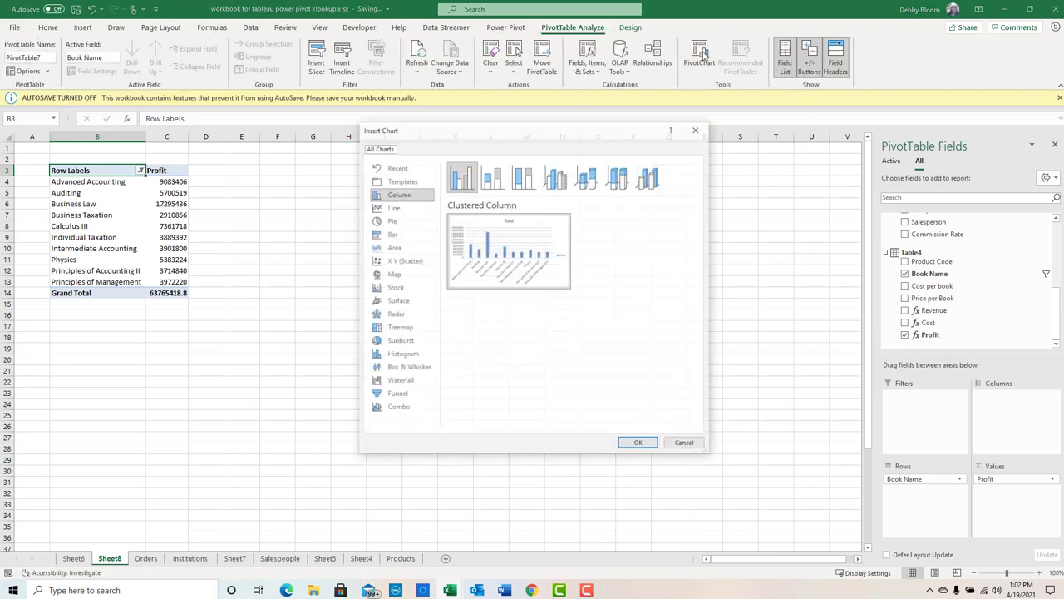
mouse_move(492, 241)
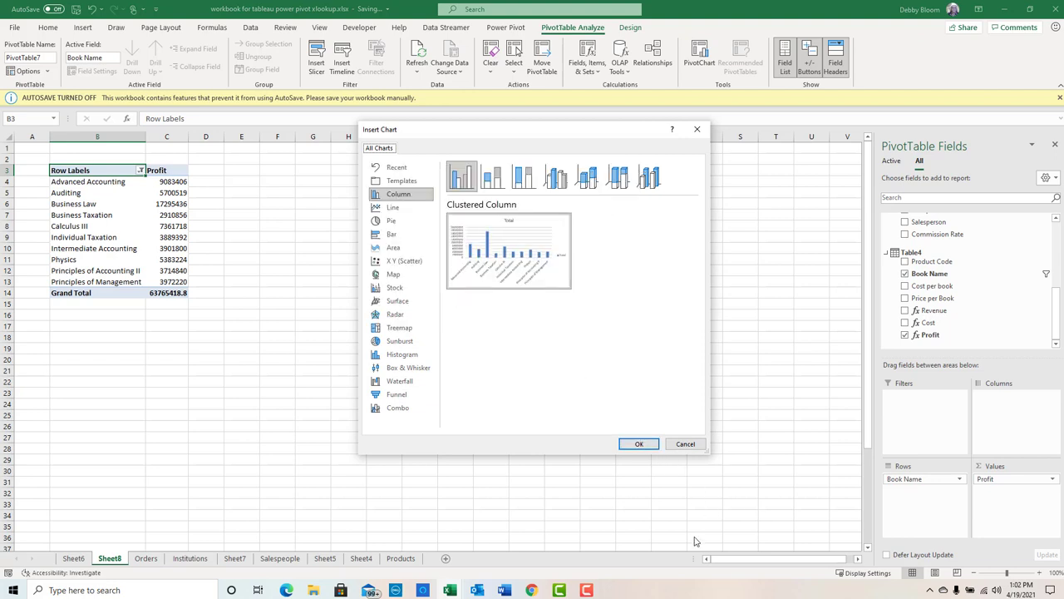
left_click(639, 445)
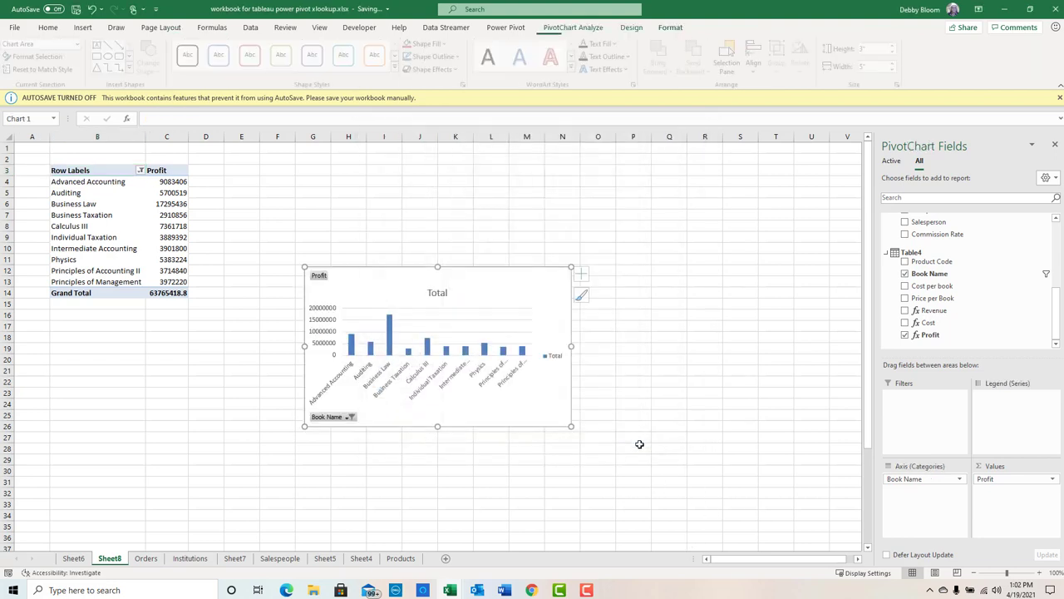
left_click_drag(573, 265, 697, 202)
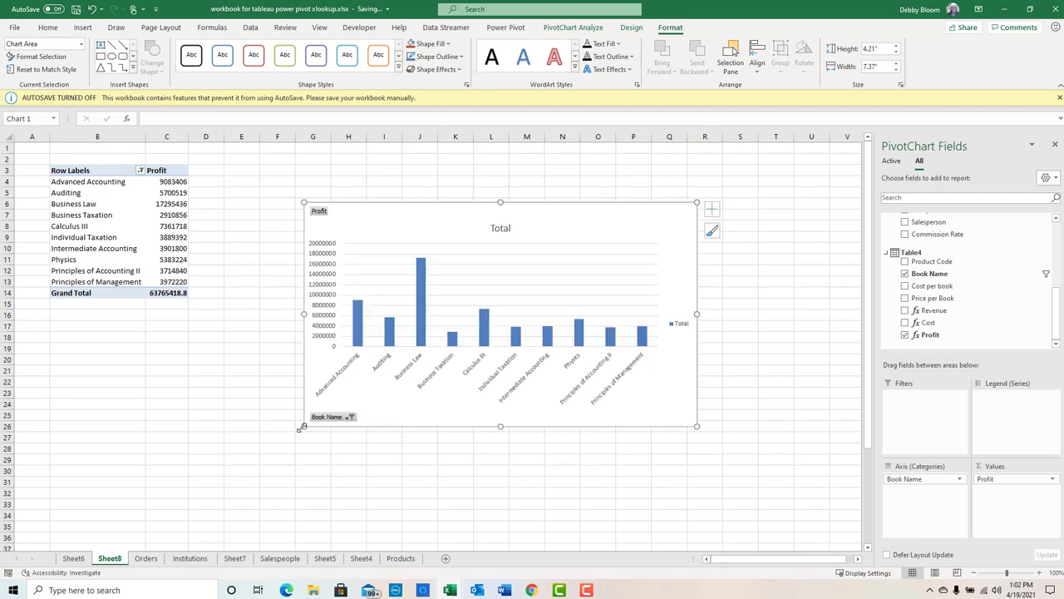
left_click_drag(302, 428, 194, 480)
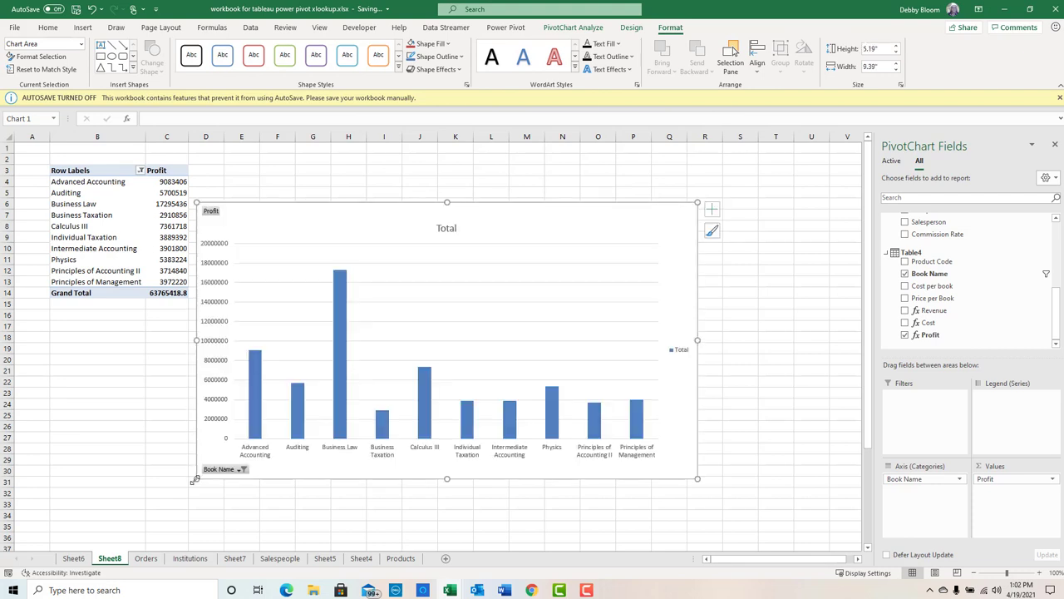